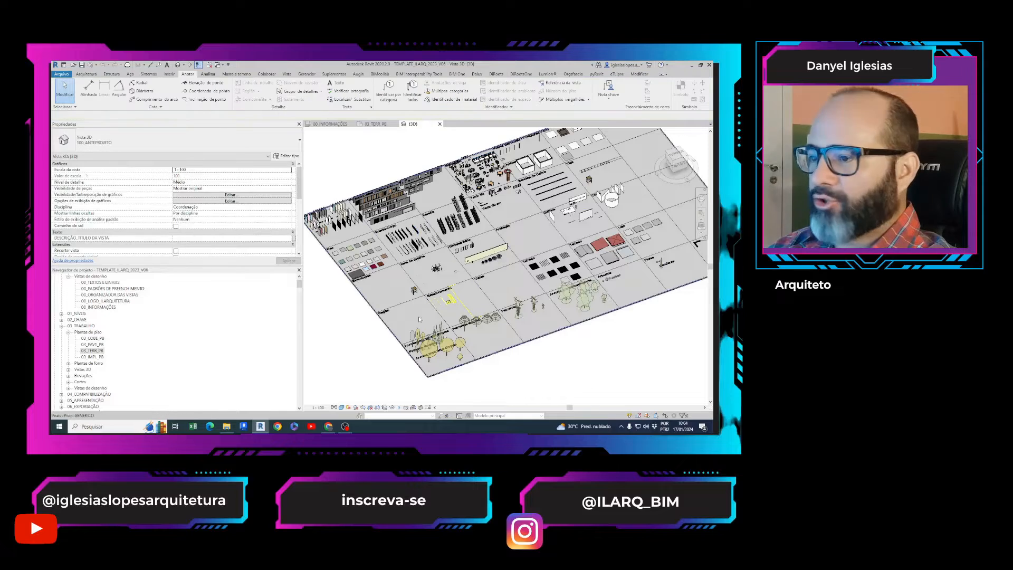
- Examine the simple tree families in the 3D view and select the largest wide-crown tree
scroll(429, 363, up, 3)
scroll(428, 363, up, 3)
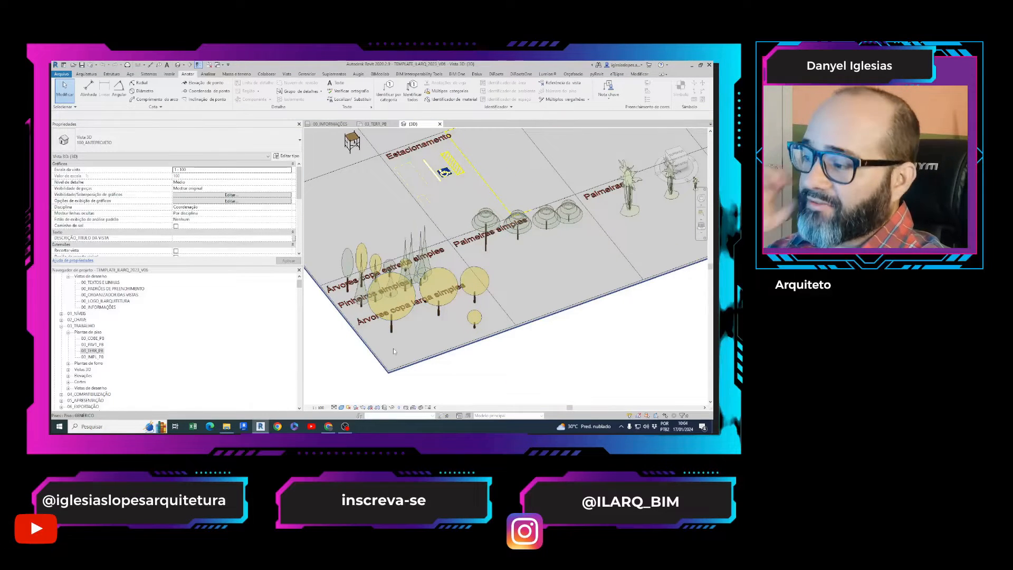
scroll(411, 338, up, 3)
click(424, 320)
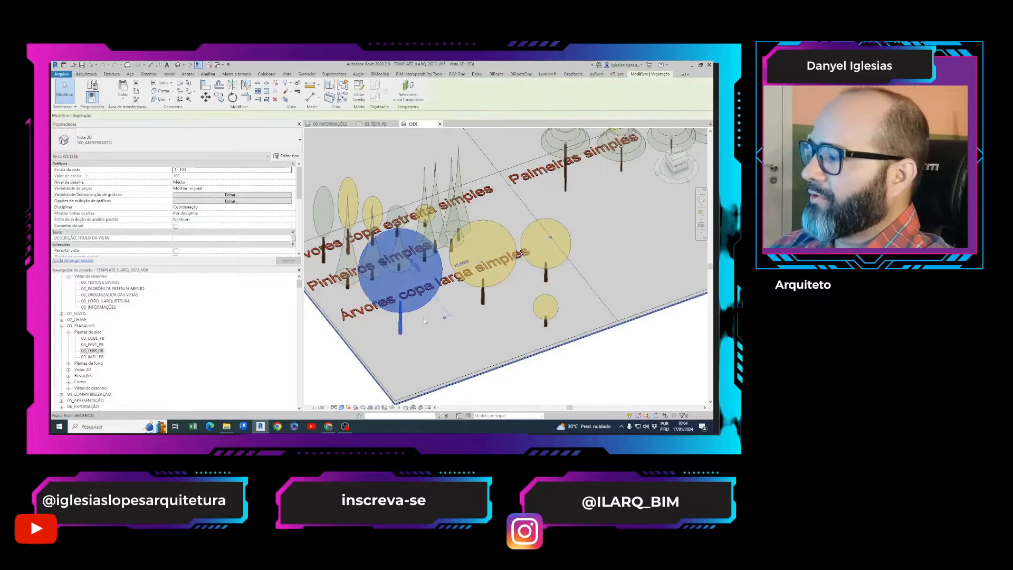
scroll(424, 320, up, 5)
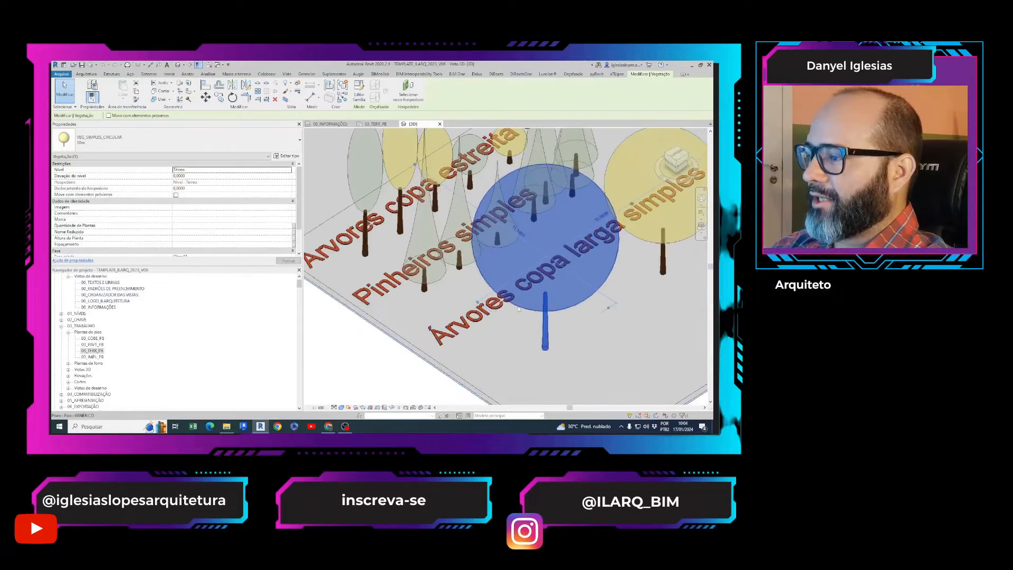
scroll(518, 309, down, 5)
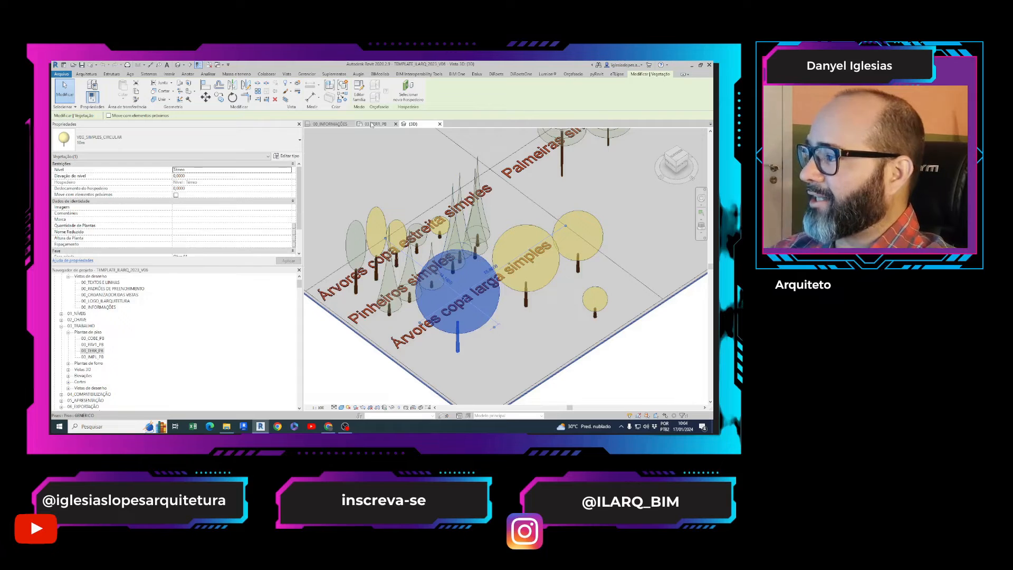
- In the TERR_PB floor plan, move several of the simple pines so that their crowns overlap their neighbours
key(ctrl+Tab)
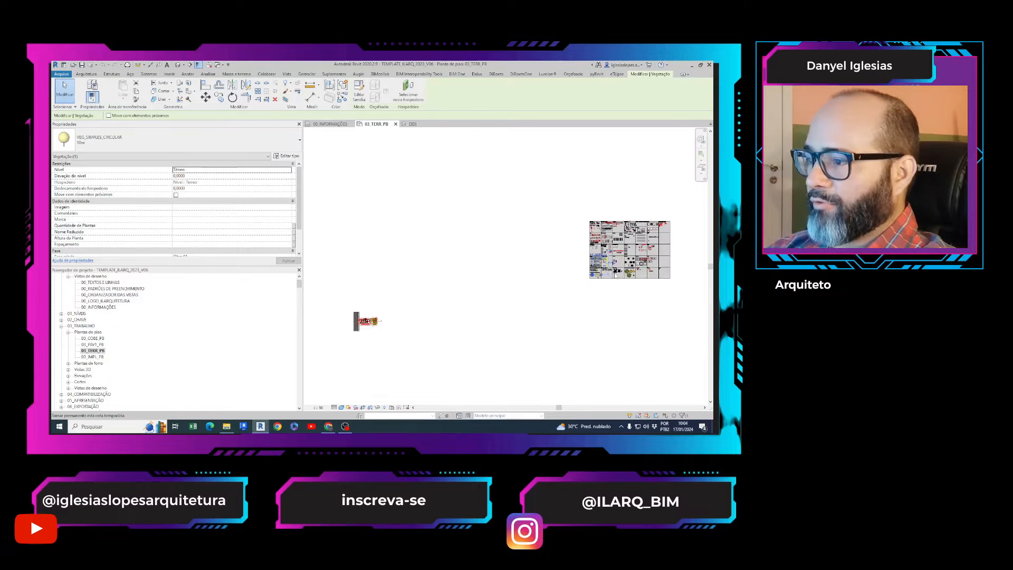
scroll(615, 274, up, 10)
key(Escape)
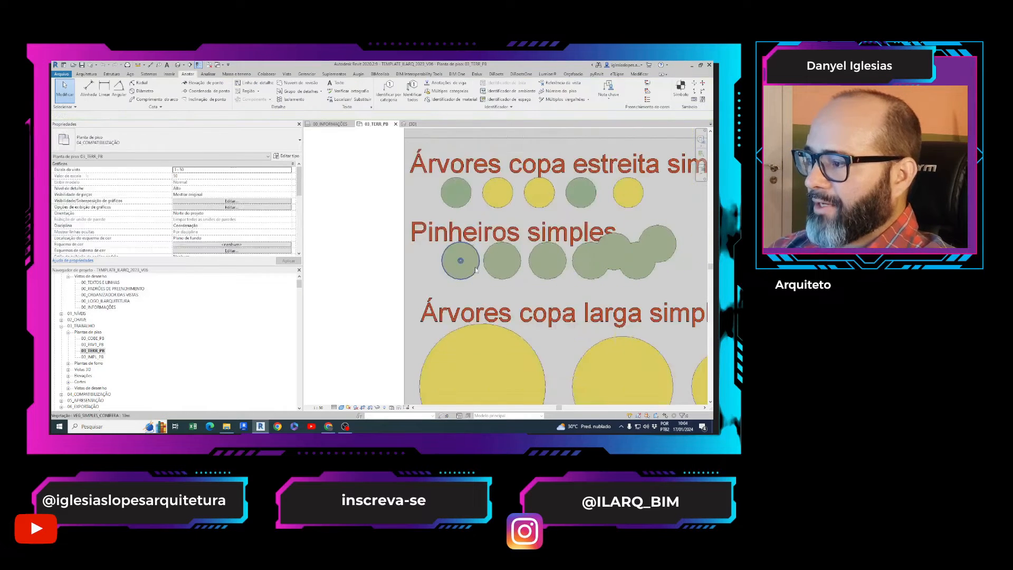
middle_drag(475, 270, 430, 280)
click(526, 278)
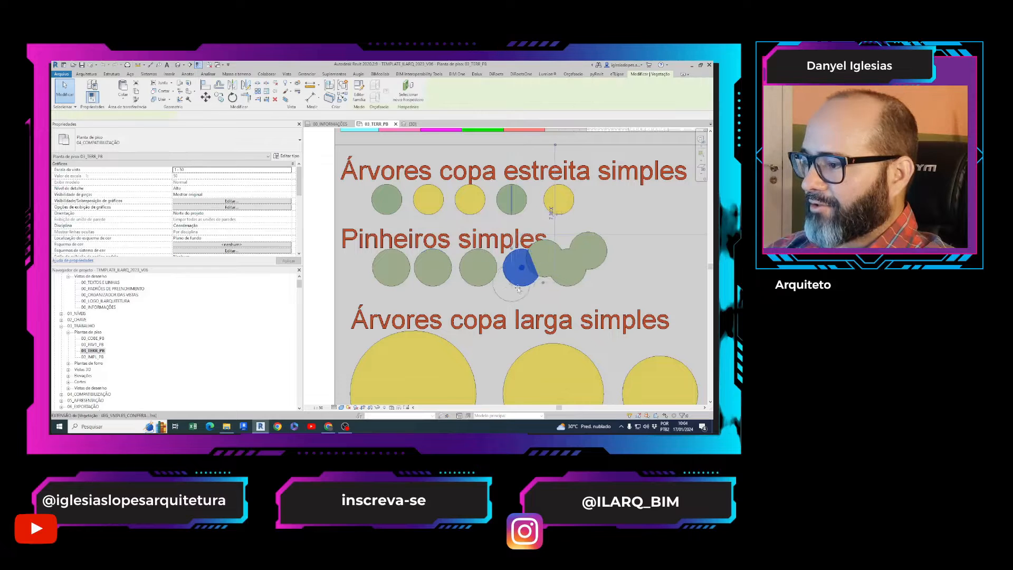
drag(491, 279, 513, 286)
drag(597, 257, 620, 272)
click(547, 266)
drag(550, 287, 549, 291)
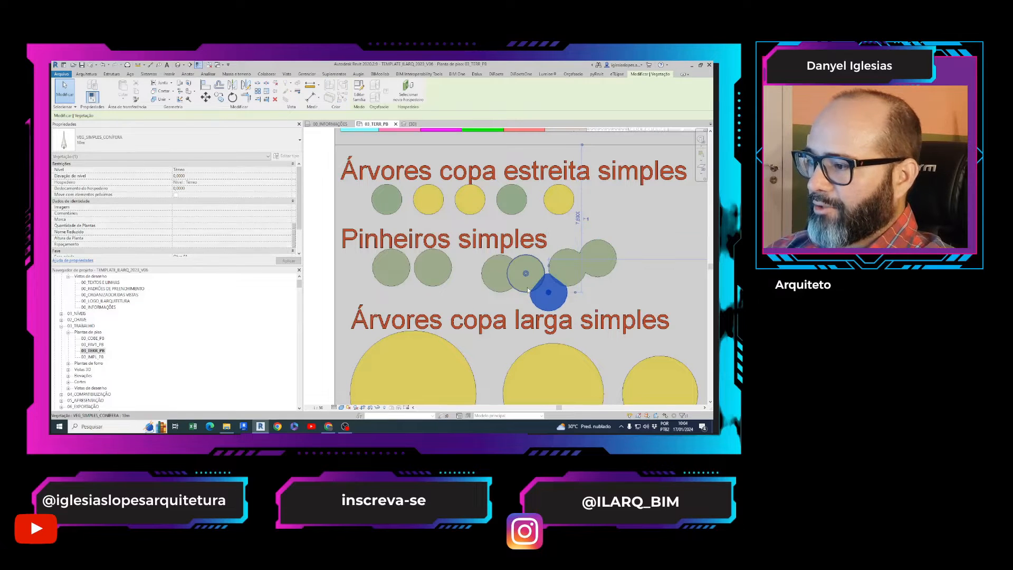
- Move the simple wide-crown trees in the plan closer together so that their circular crowns overlap
click(477, 299)
middle_drag(476, 297, 463, 217)
drag(522, 291, 476, 292)
click(629, 299)
drag(630, 298, 551, 292)
scroll(575, 287, down, 2)
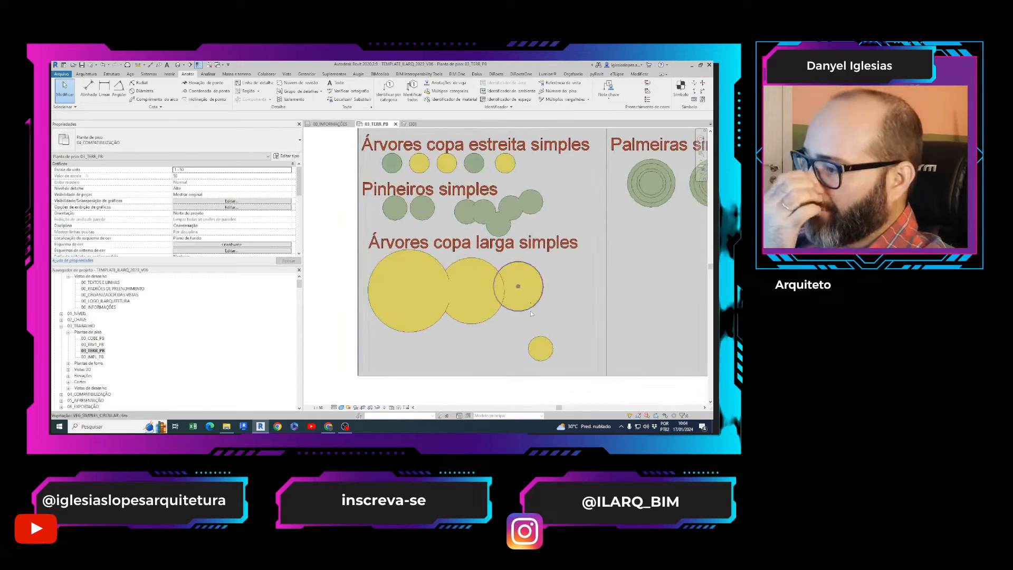
drag(540, 347, 505, 313)
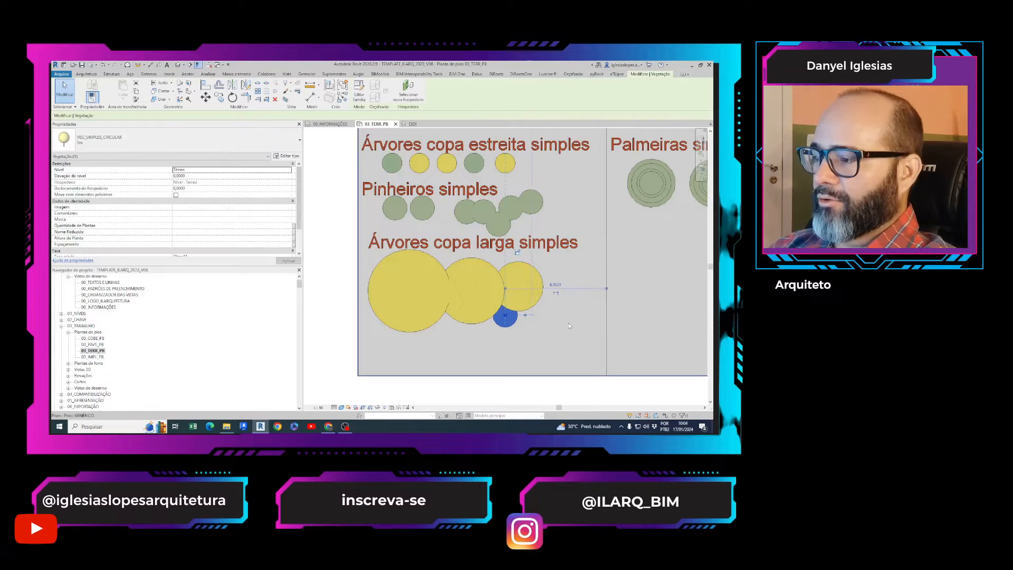
click(548, 323)
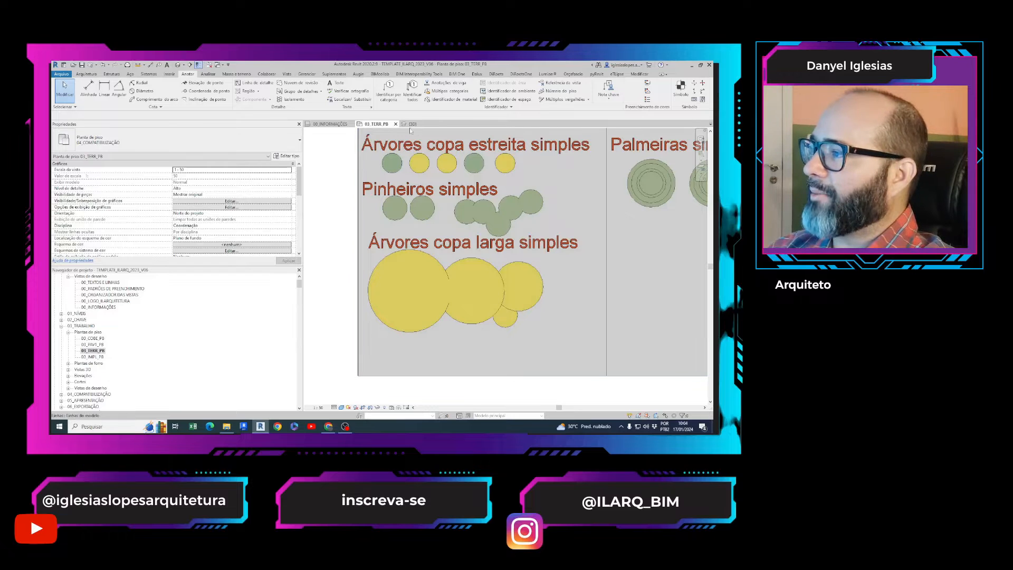
- In the 3D view, move the smallest wide-crown tree clear of the others and check its type properties
click(371, 125)
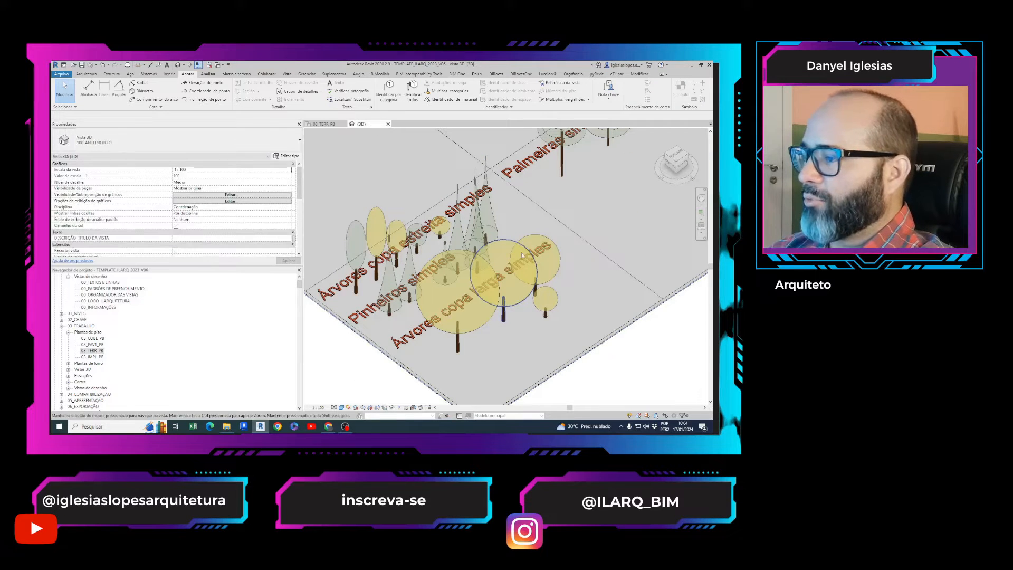
drag(546, 305, 592, 301)
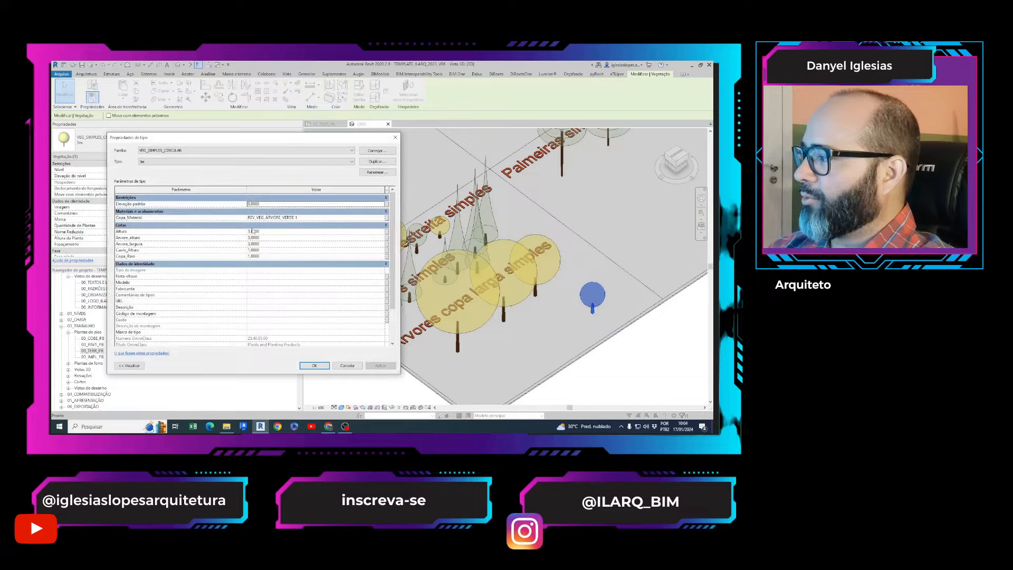
key(Escape)
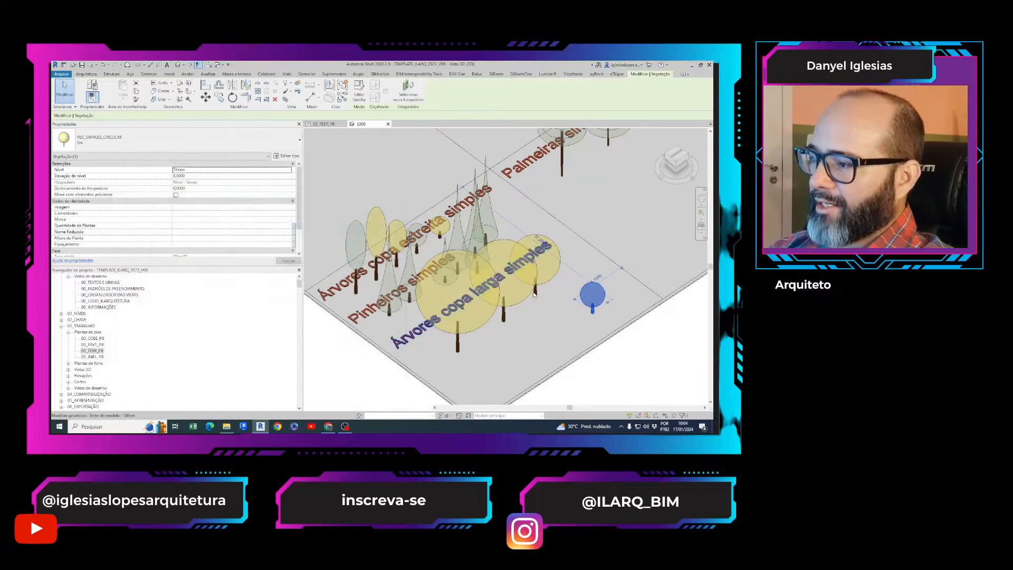
click(650, 362)
- Examine the tallest narrow-crown tree and the first simple pine in the 3D view
middle_drag(496, 337, 517, 348)
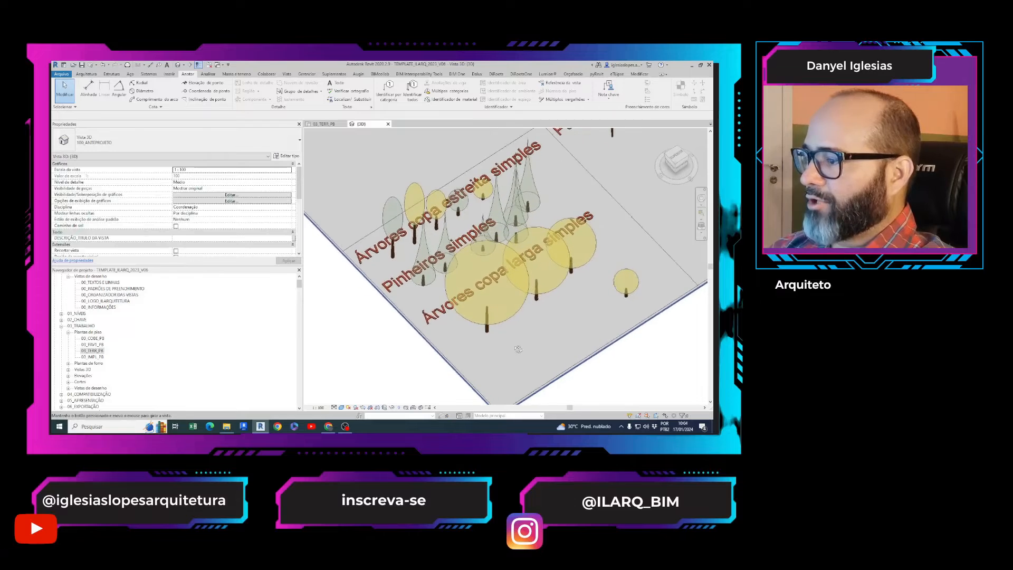
middle_drag(384, 220, 360, 231)
scroll(370, 243, down, 1)
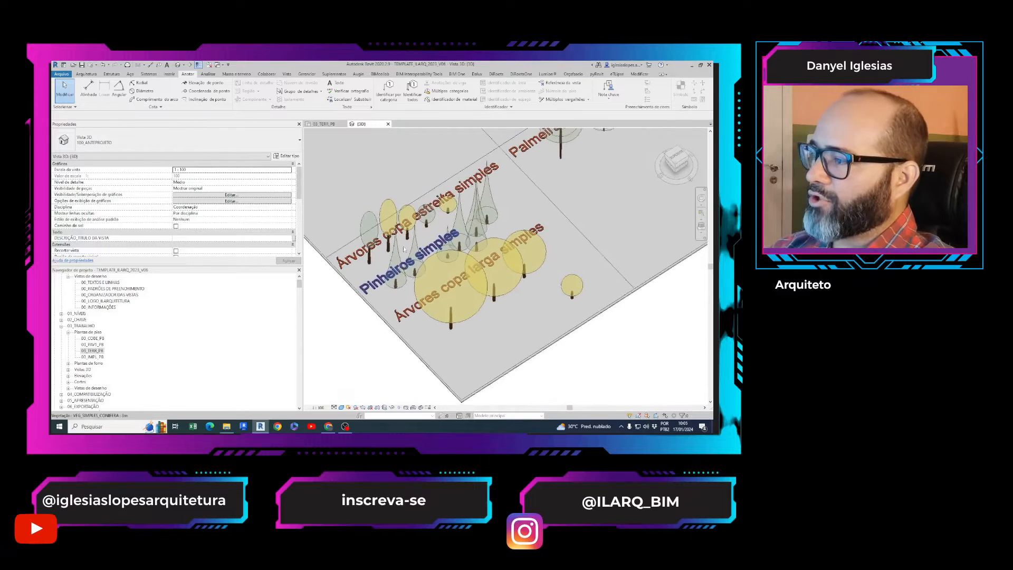
click(370, 225)
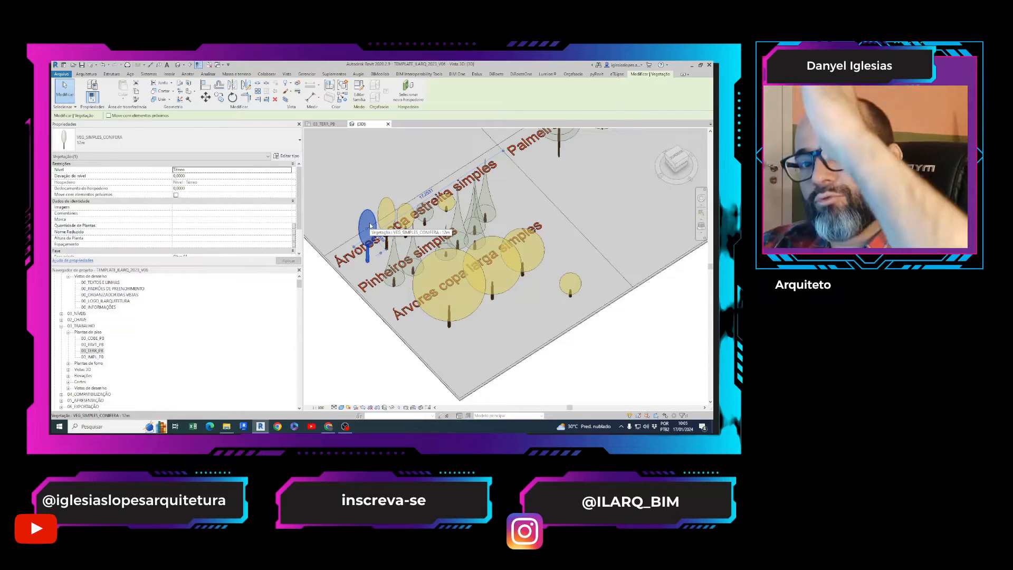
click(396, 267)
scroll(397, 266, down, 1)
- Review the type properties of the largest wide-crown tree without changing them
click(451, 294)
scroll(452, 294, down, 2)
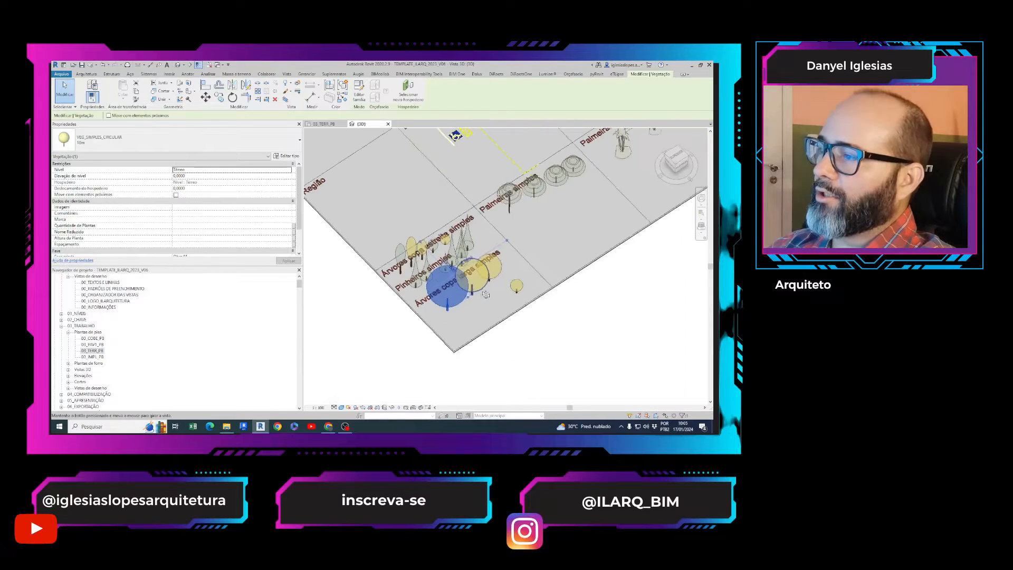
scroll(277, 200, down, 2)
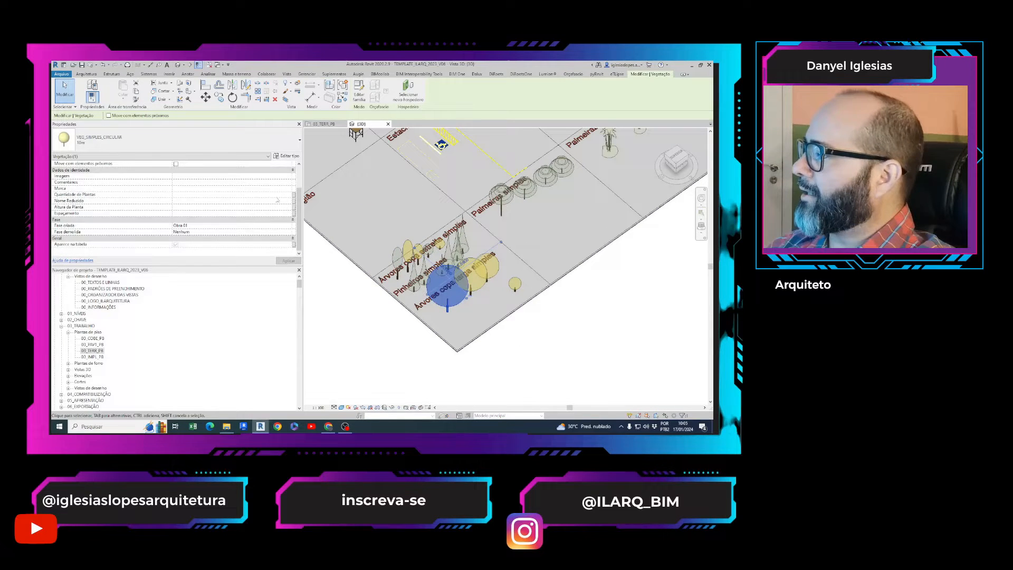
click(293, 157)
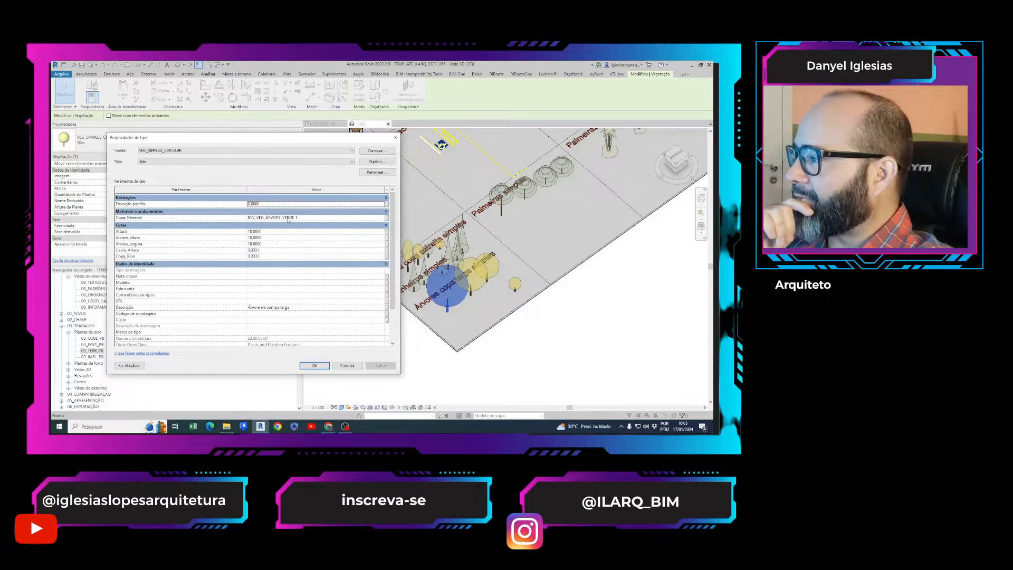
key(Escape)
key(Escape)
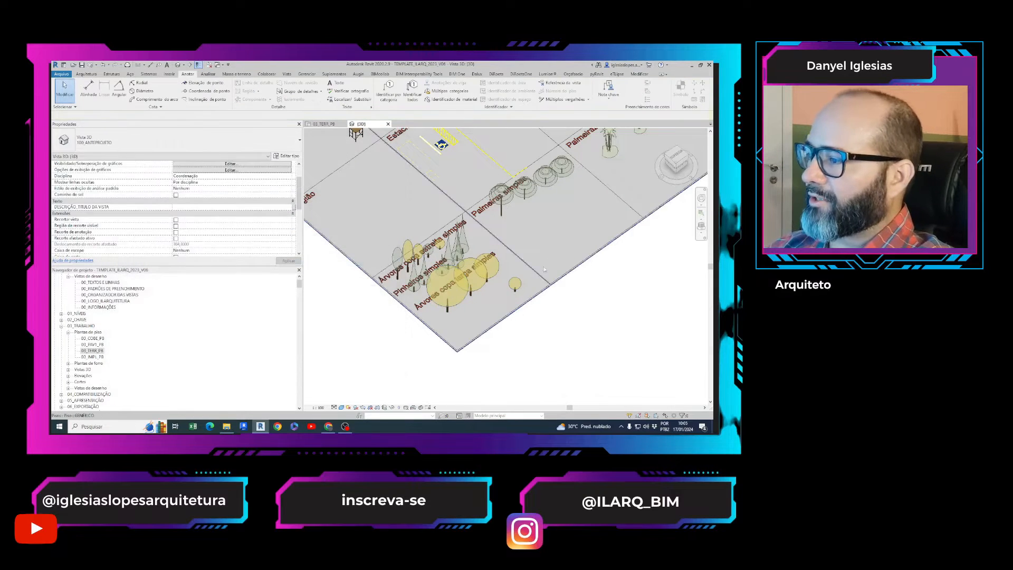
- Examine the simple palms from several angles in 3D and compare them with their symbols in the TERR_PB floor plan
scroll(544, 269, up, 5)
click(448, 233)
shift+middle_drag(455, 266, 451, 213)
scroll(450, 214, up, 2)
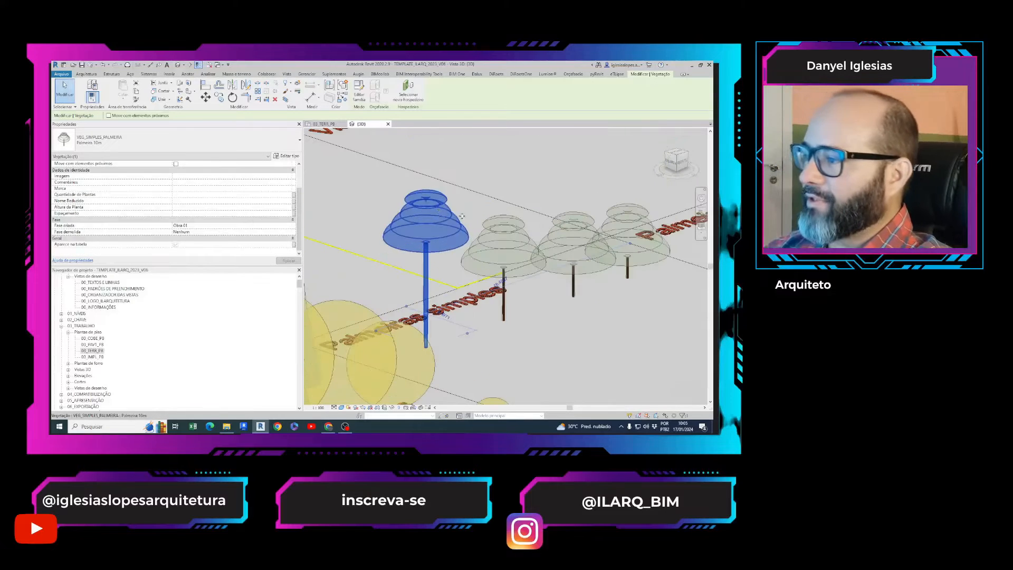
key(Escape)
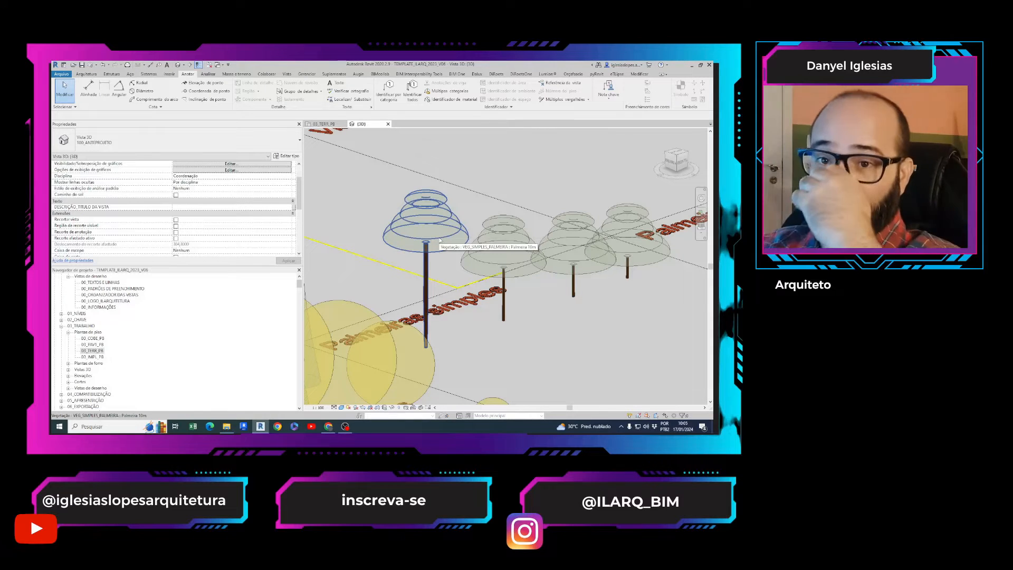
shift+middle_drag(439, 242, 509, 272)
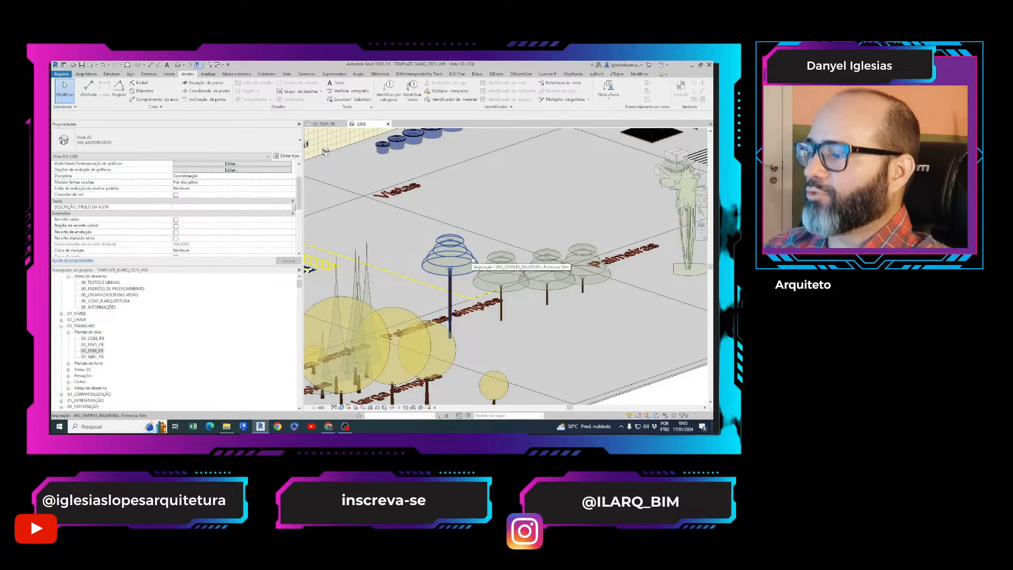
scroll(473, 262, down, 2)
shift+middle_drag(474, 262, 481, 255)
click(324, 124)
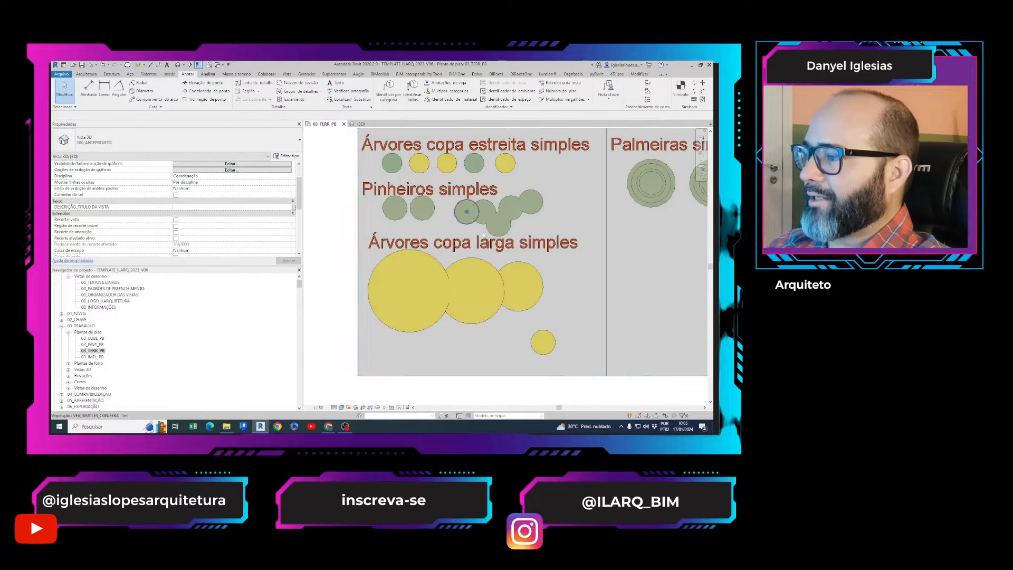
middle_drag(589, 227, 527, 219)
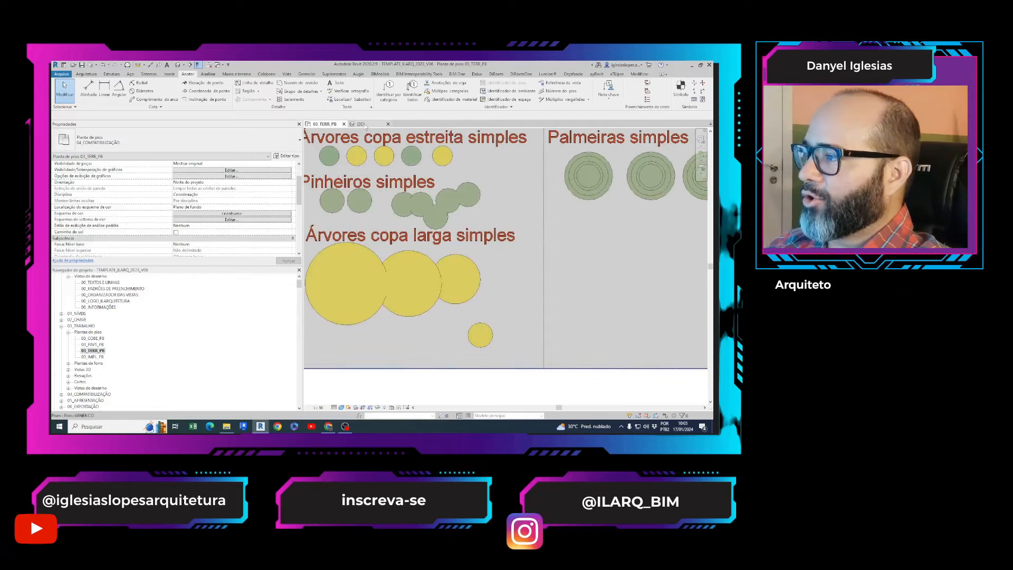
- Open the family of the largest wide-crown tree for editing from the 3D view and inspect its spherical crown
click(361, 124)
click(400, 273)
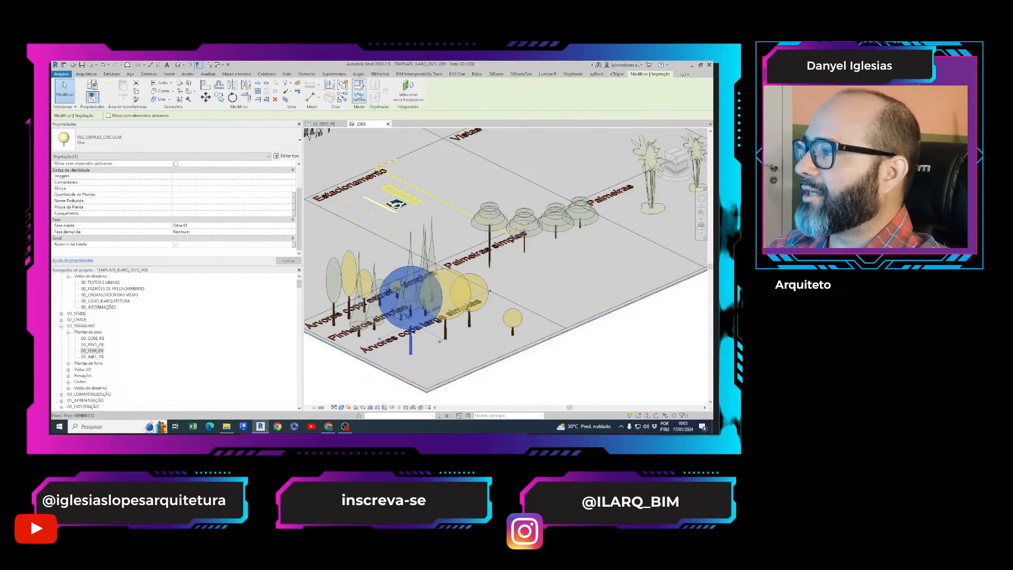
click(359, 93)
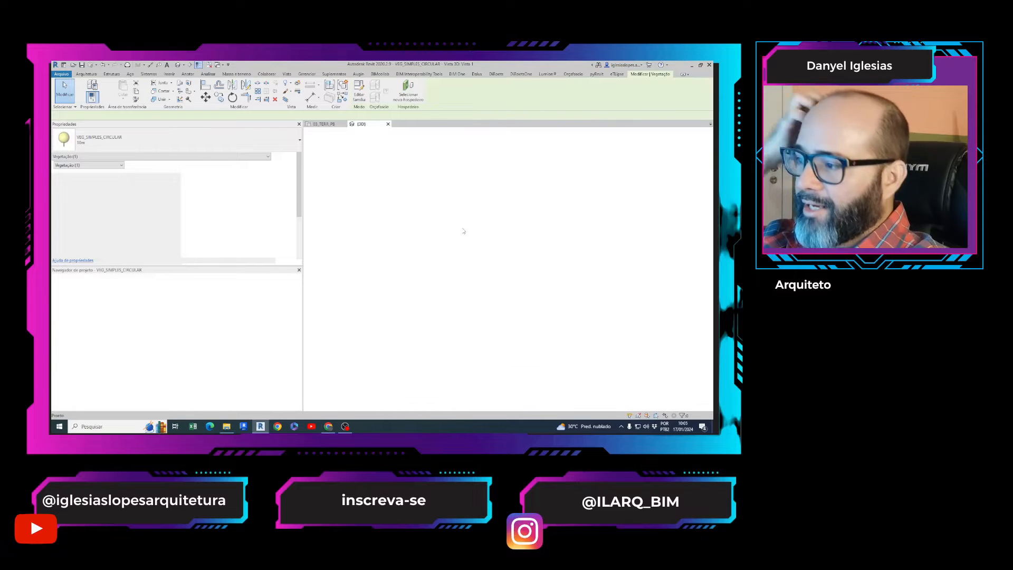
click(506, 333)
shift+middle_drag(490, 328, 490, 256)
click(488, 141)
shift+middle_drag(560, 220, 554, 311)
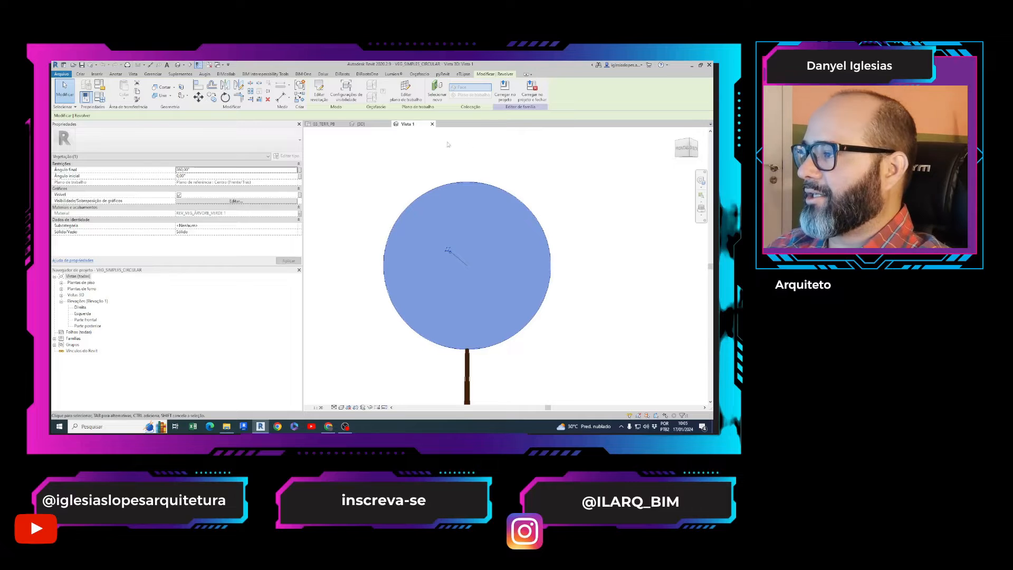
scroll(580, 257, down, 2)
middle_drag(595, 260, 583, 244)
- Open the family's Nível de referência floor plan to examine the tree in plan
double_click(84, 283)
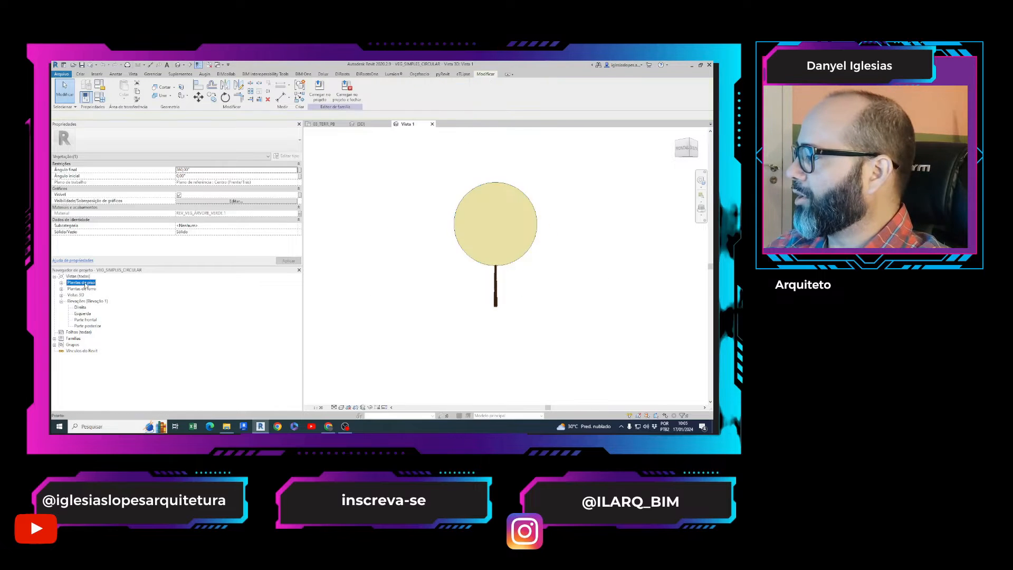
double_click(91, 288)
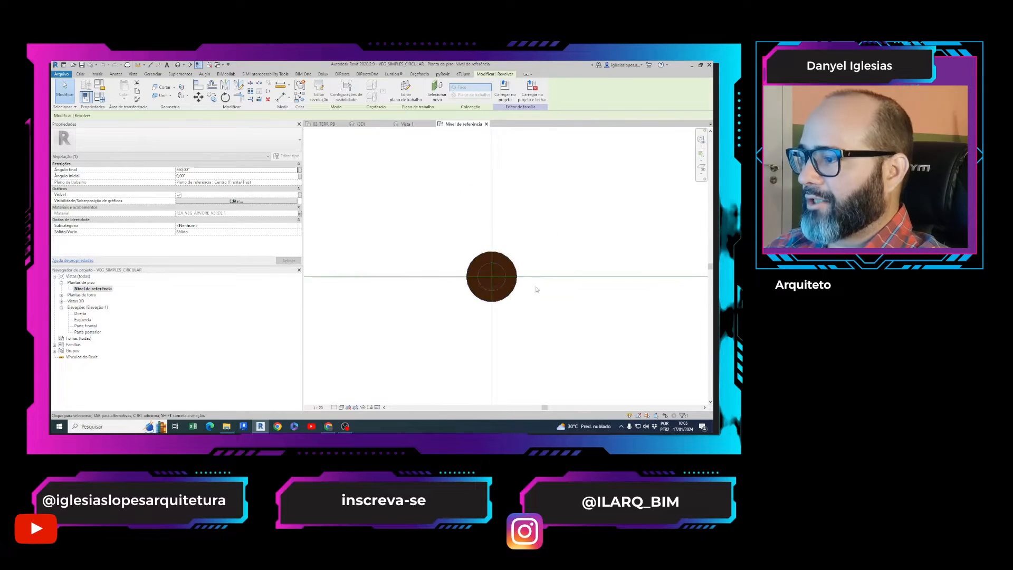
scroll(456, 266, down, 5)
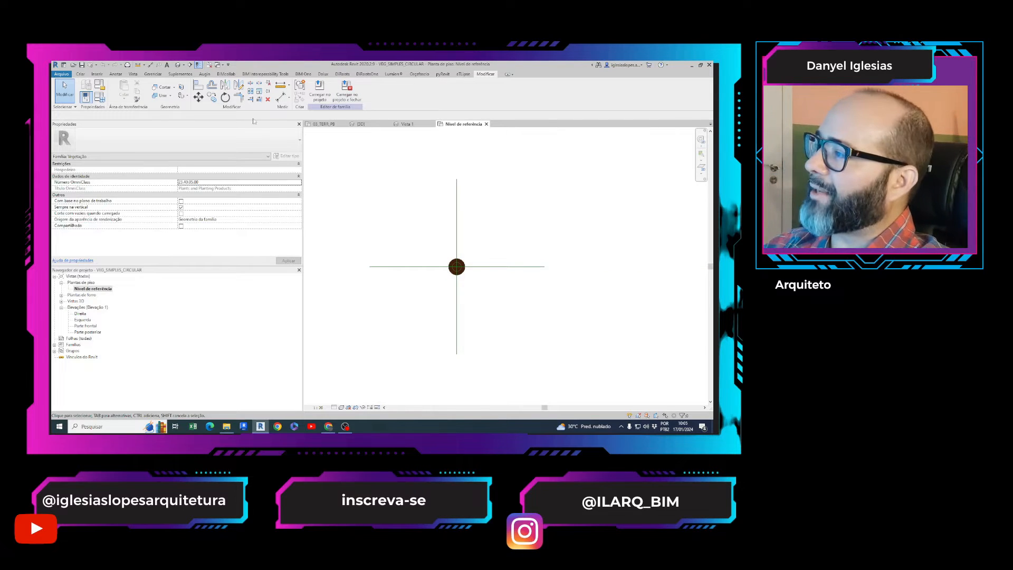
- Return to the project's 3D view and open the family of the tallest narrow-crown tree for editing
click(324, 125)
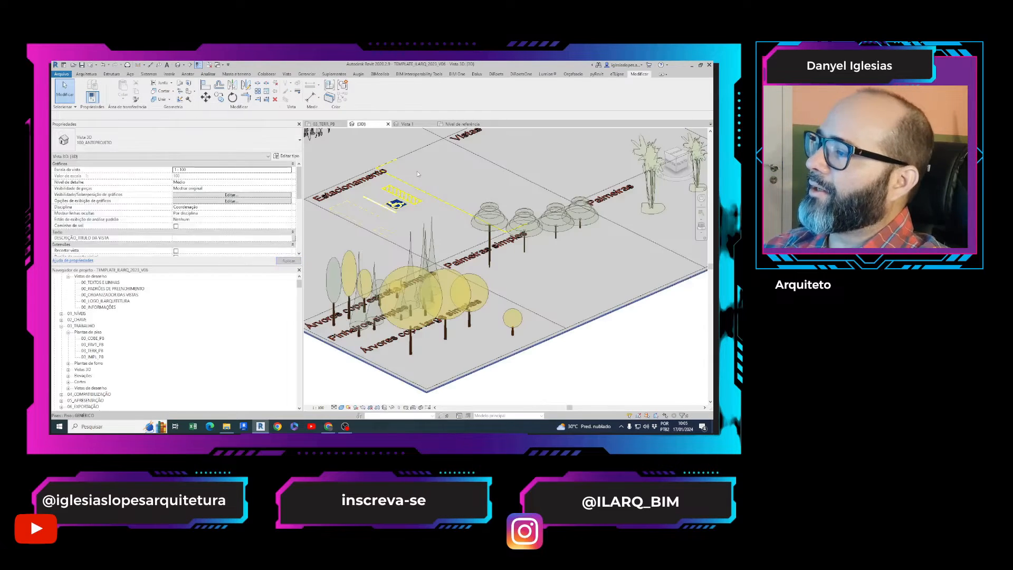
click(333, 282)
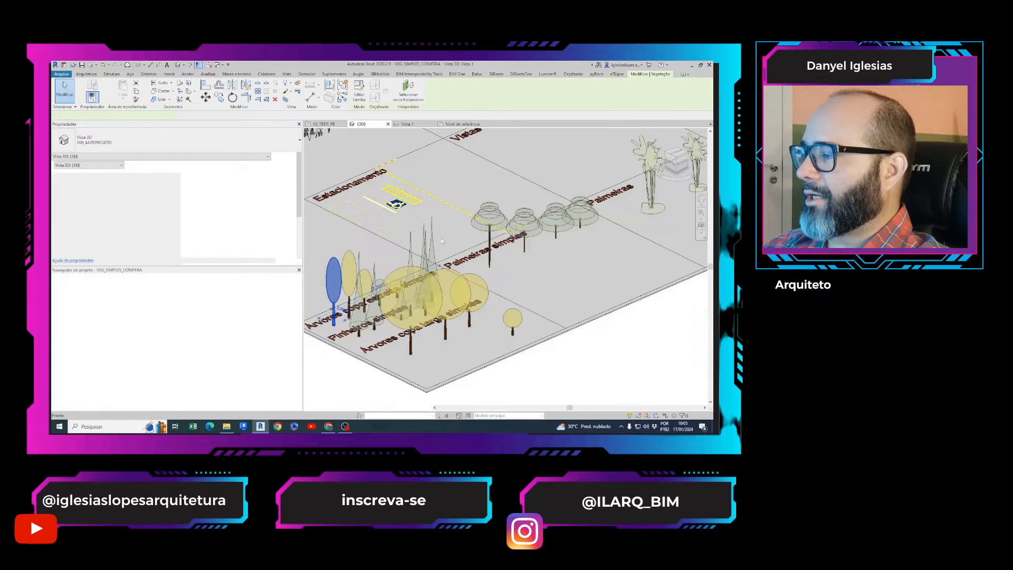
middle_drag(526, 226, 494, 208)
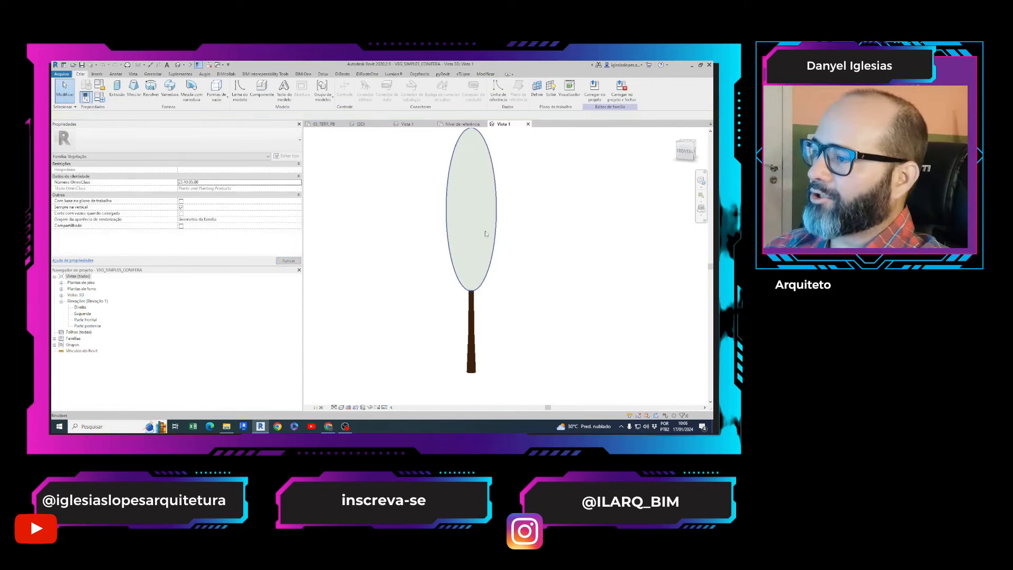
- Return to the project's 3D view and open the family of the tallest simple palm for editing
drag(464, 215, 475, 215)
key(Escape)
click(368, 126)
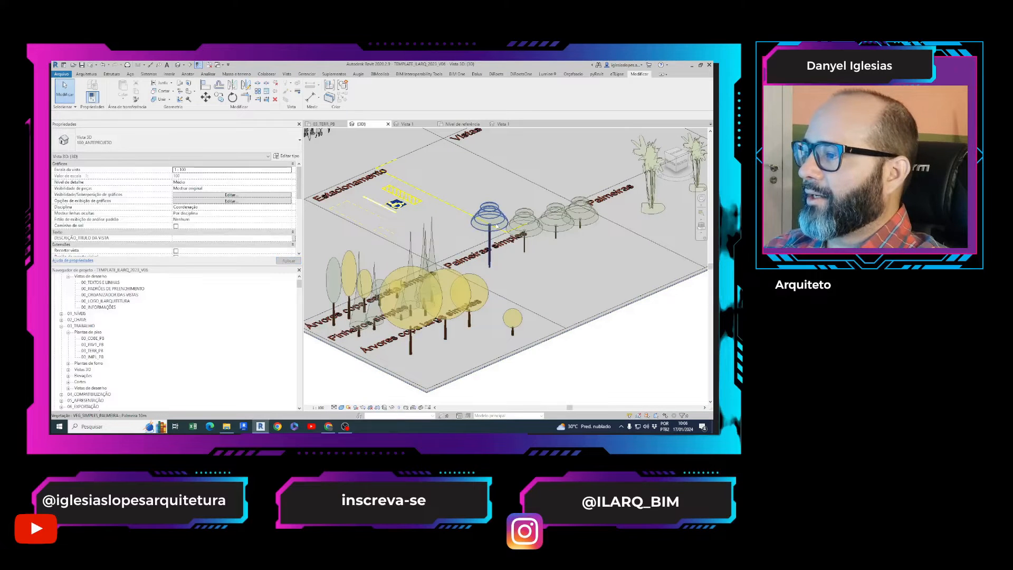
click(496, 226)
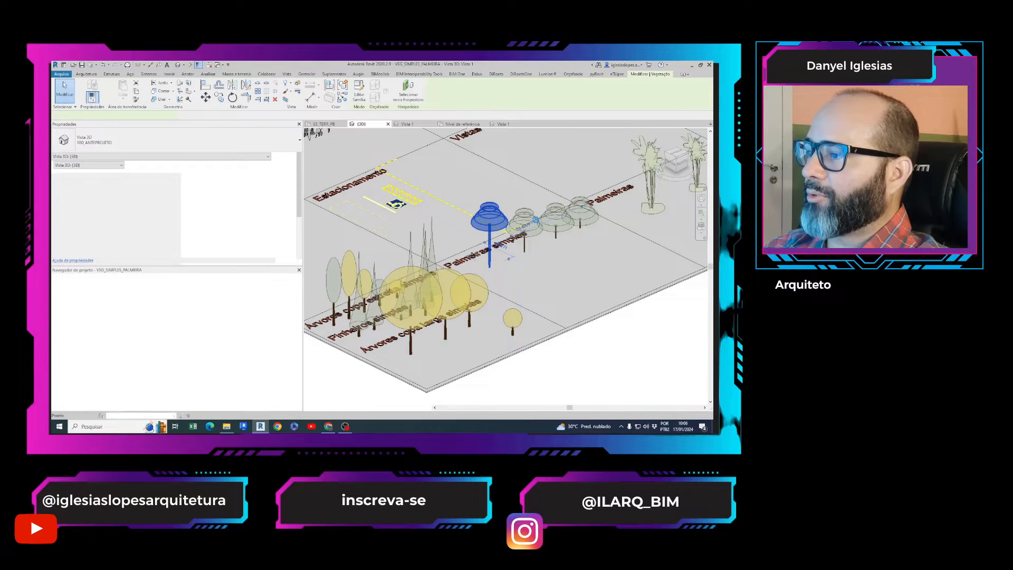
shift+middle_drag(590, 206, 457, 250)
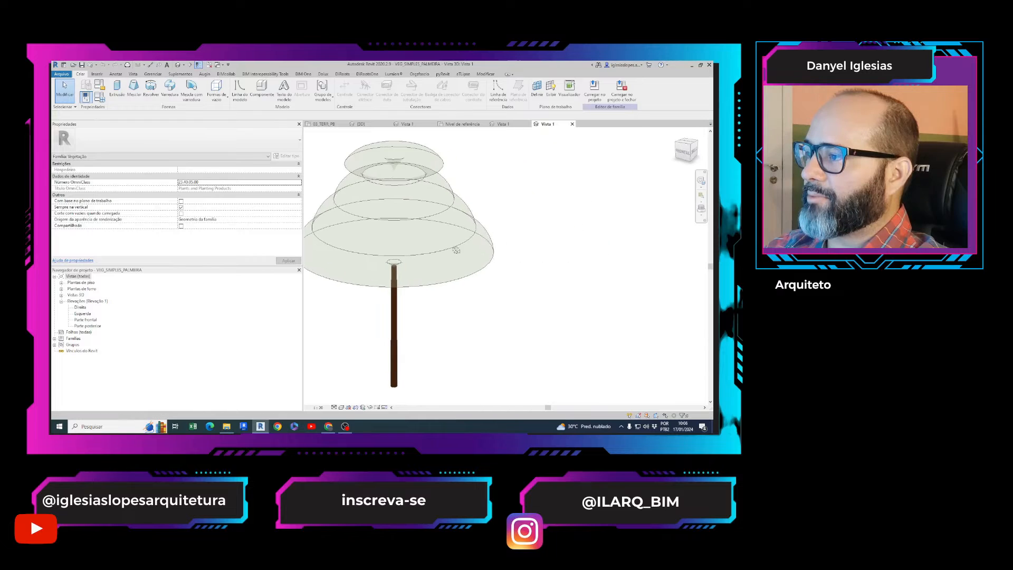
- Inspect the model group that forms the layered crown of the simple palm
click(406, 226)
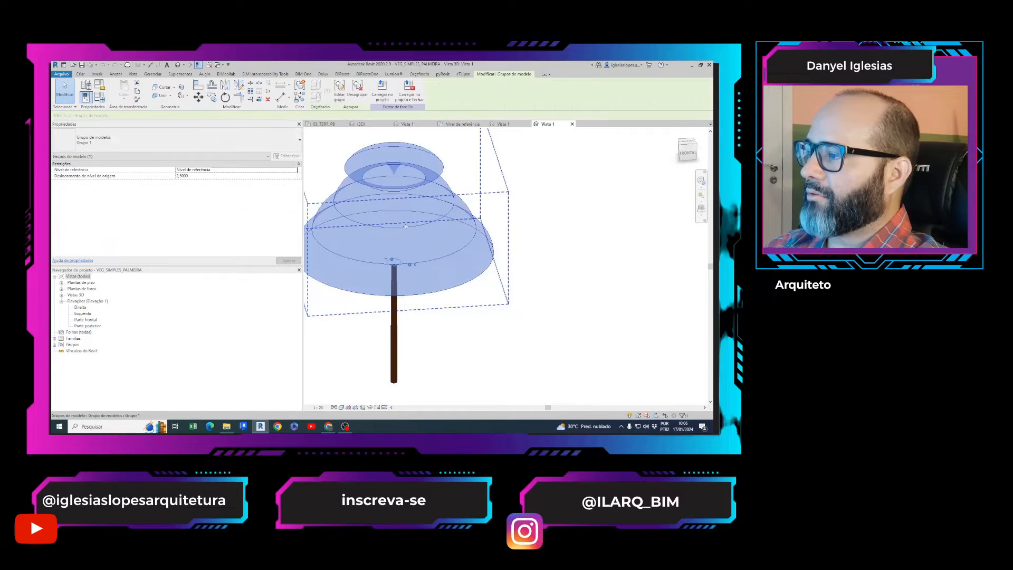
scroll(442, 241, down, 2)
click(517, 251)
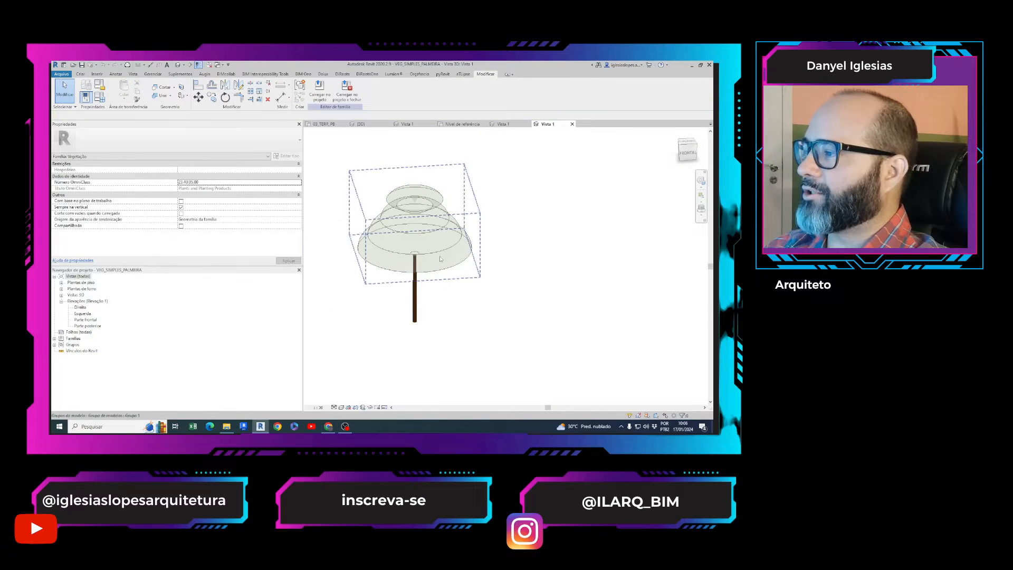
- Return to the project's 3D view and examine the detailed palms in the Palmeiras area, selecting the largest one
click(379, 126)
shift+middle_drag(471, 228, 519, 244)
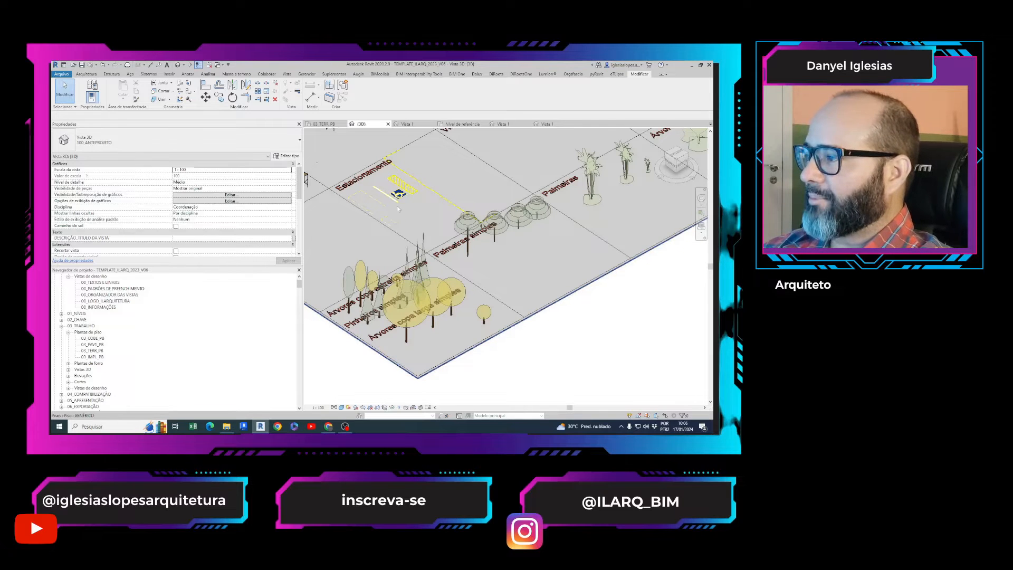
middle_drag(531, 251, 438, 296)
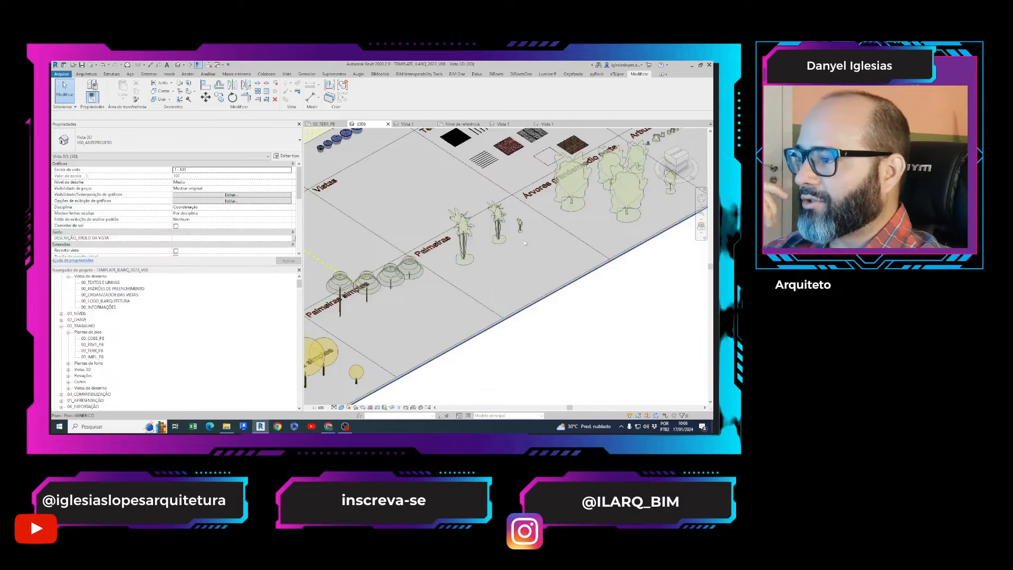
scroll(496, 243, up, 5)
click(433, 257)
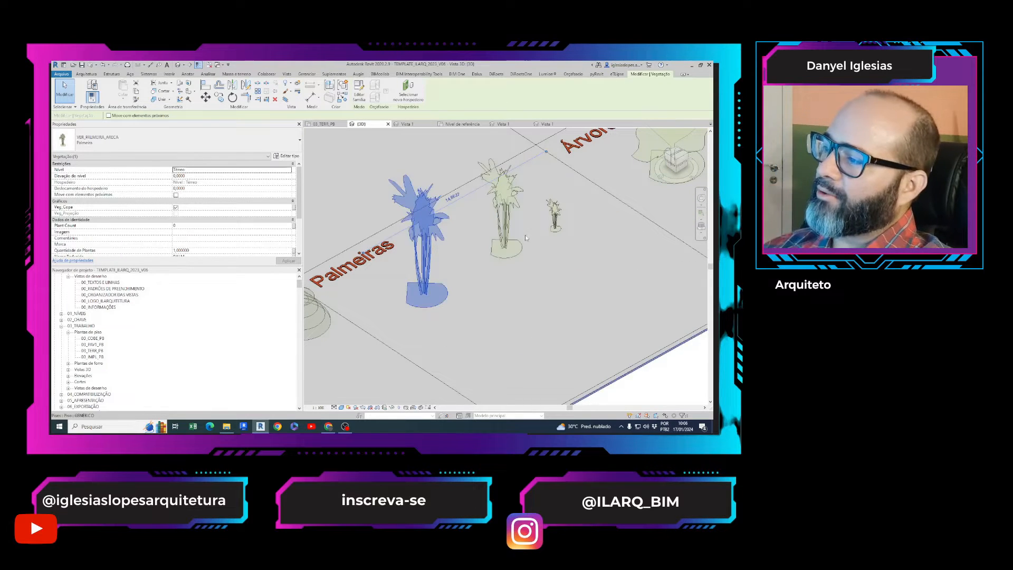
scroll(558, 226, up, 3)
scroll(501, 230, down, 2)
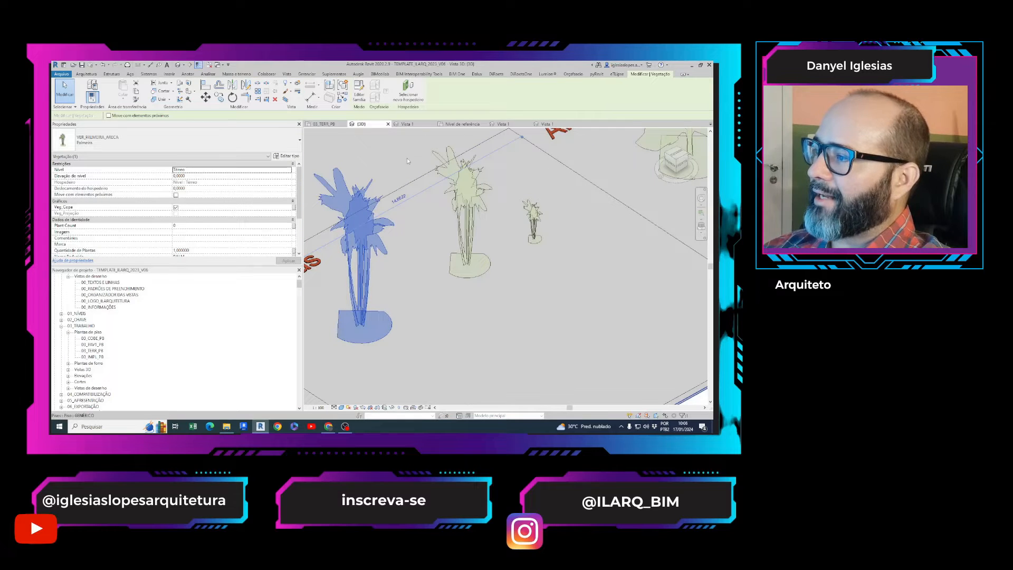
- Examine the plan graphics of the three detailed palms up close in the TERR_PB floor plan
click(327, 124)
scroll(545, 228, up, 5)
scroll(444, 240, up, 2)
click(516, 200)
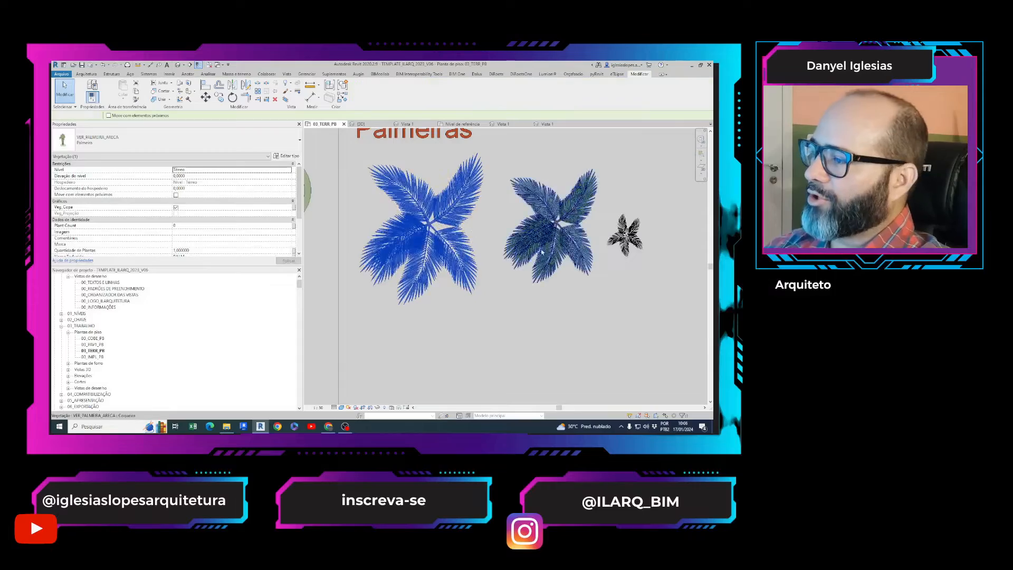
scroll(515, 198, up, 2)
scroll(373, 271, down, 2)
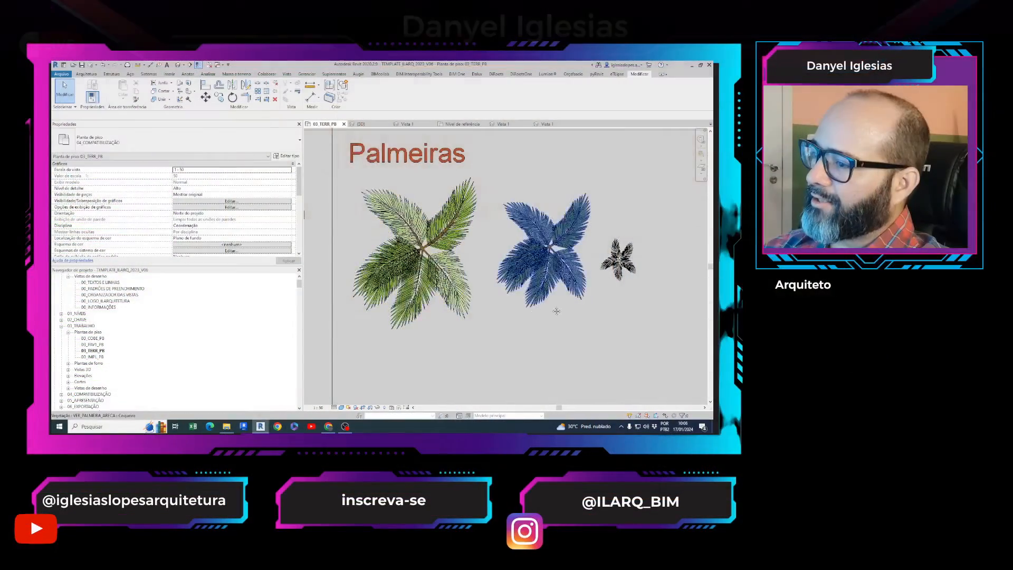
scroll(533, 301, up, 5)
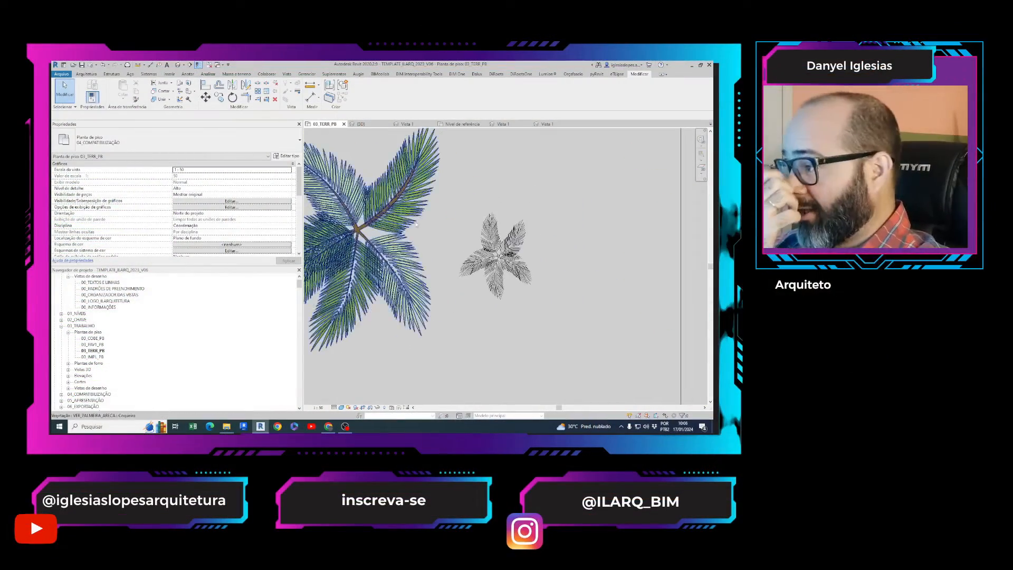
middle_drag(450, 282, 502, 294)
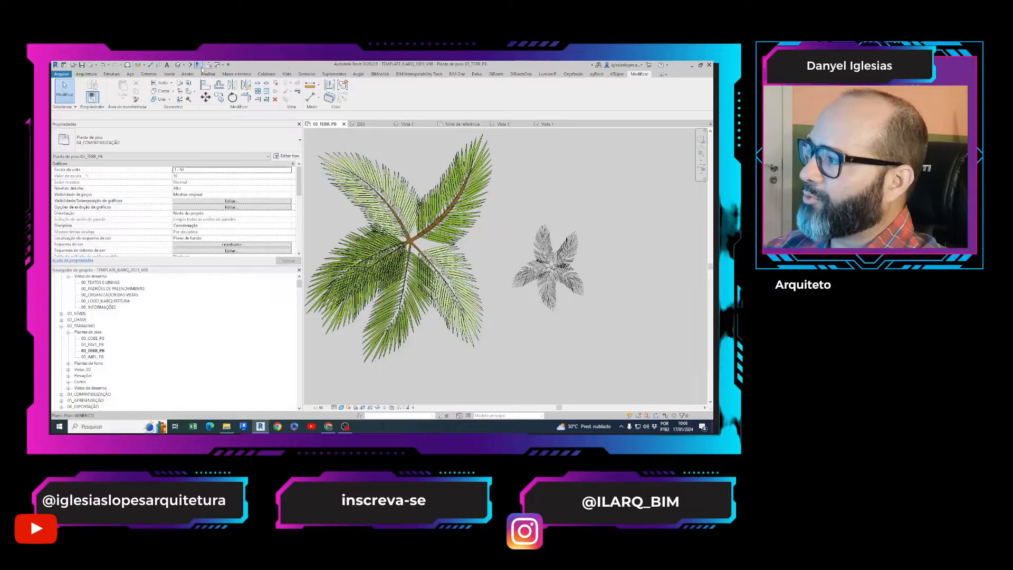
scroll(508, 235, up, 2)
scroll(507, 235, down, 5)
scroll(533, 228, up, 5)
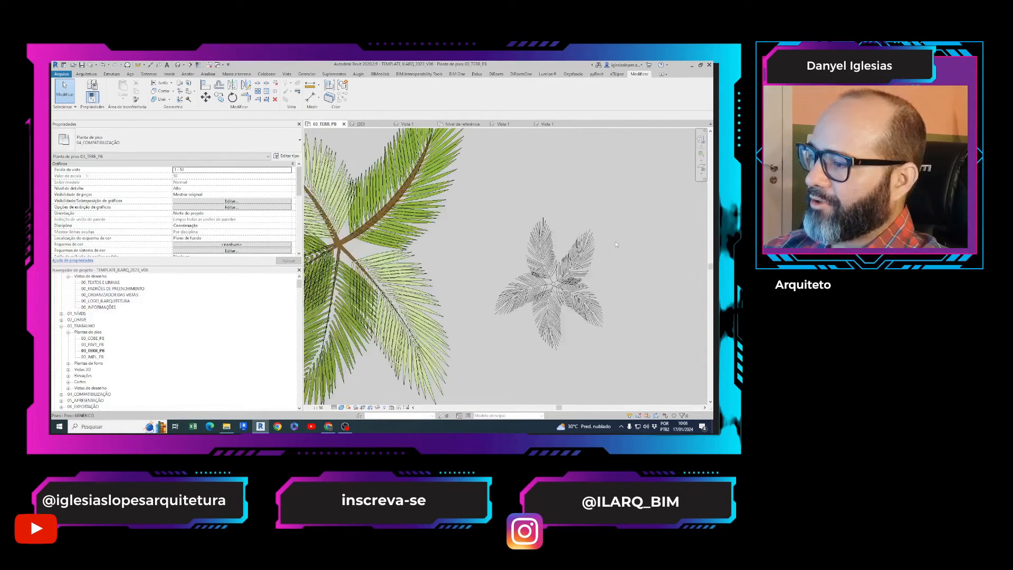
scroll(515, 258, down, 5)
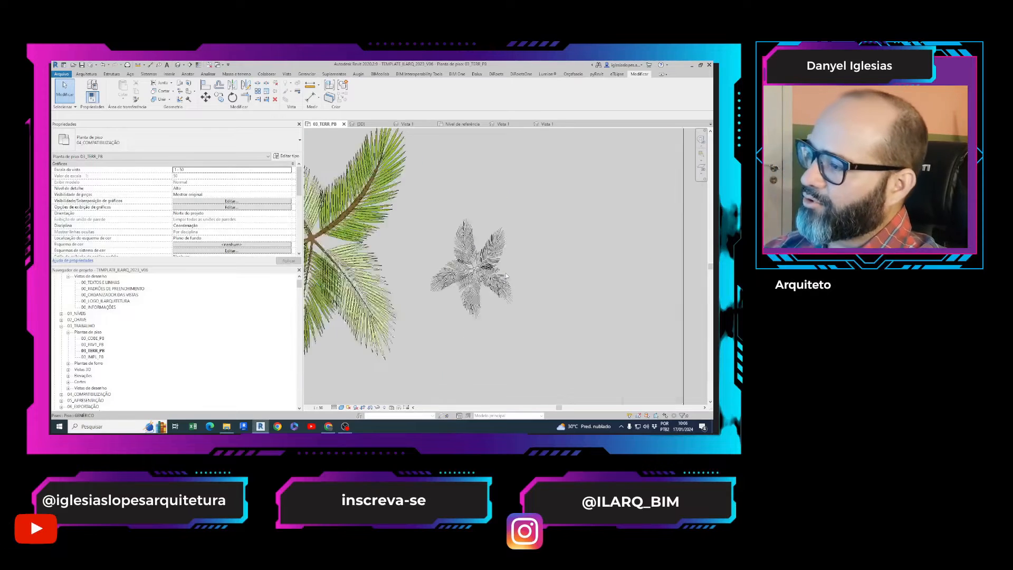
- Open the largest detailed palm's family for editing and close every other view except the TERR_PB floor plan
click(394, 265)
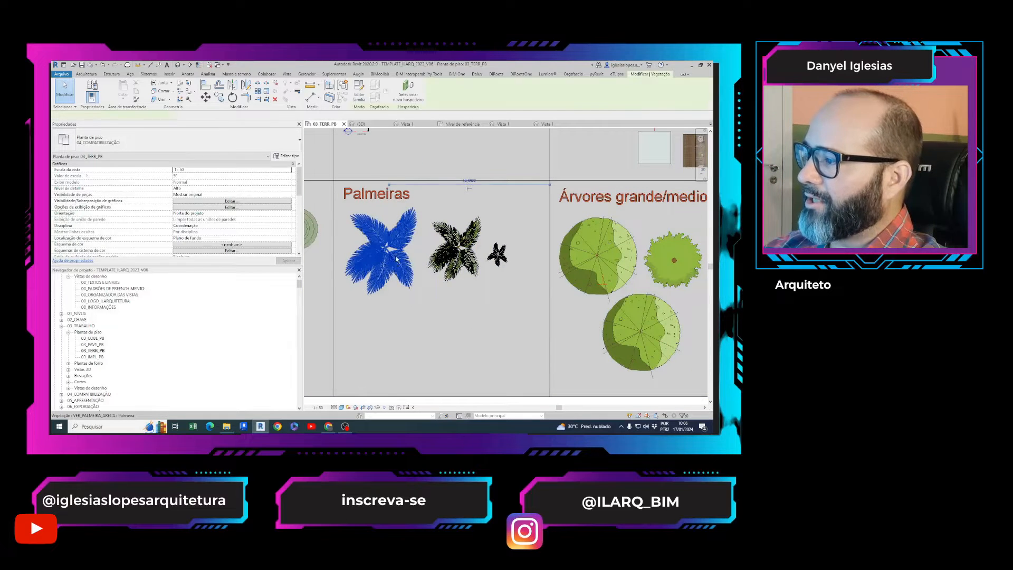
click(360, 90)
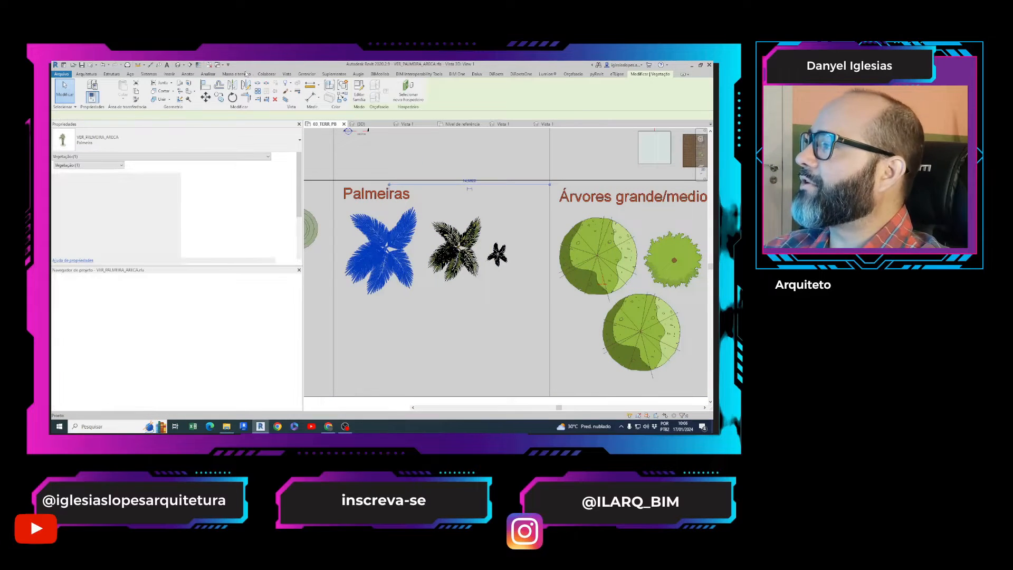
click(209, 66)
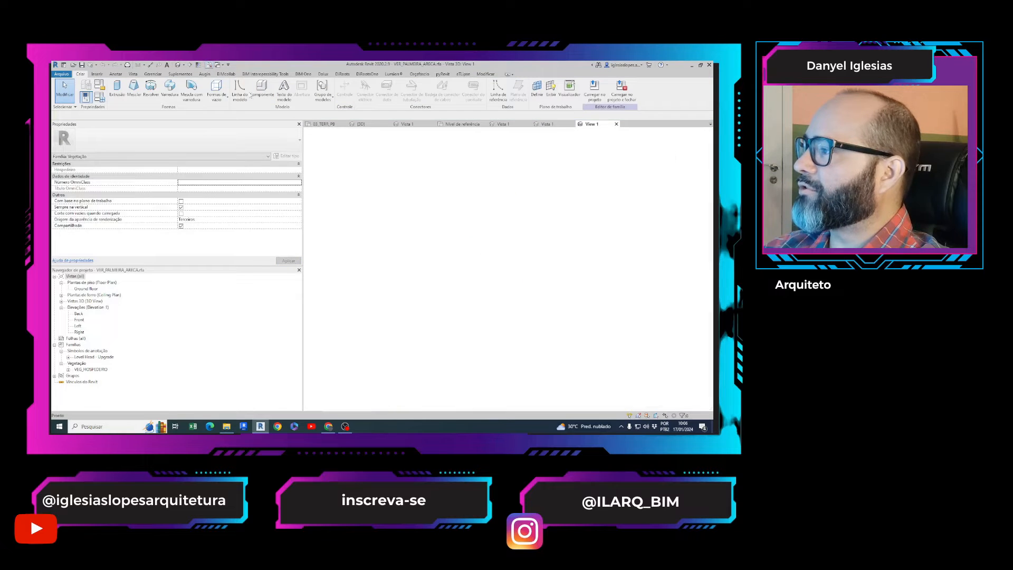
click(325, 125)
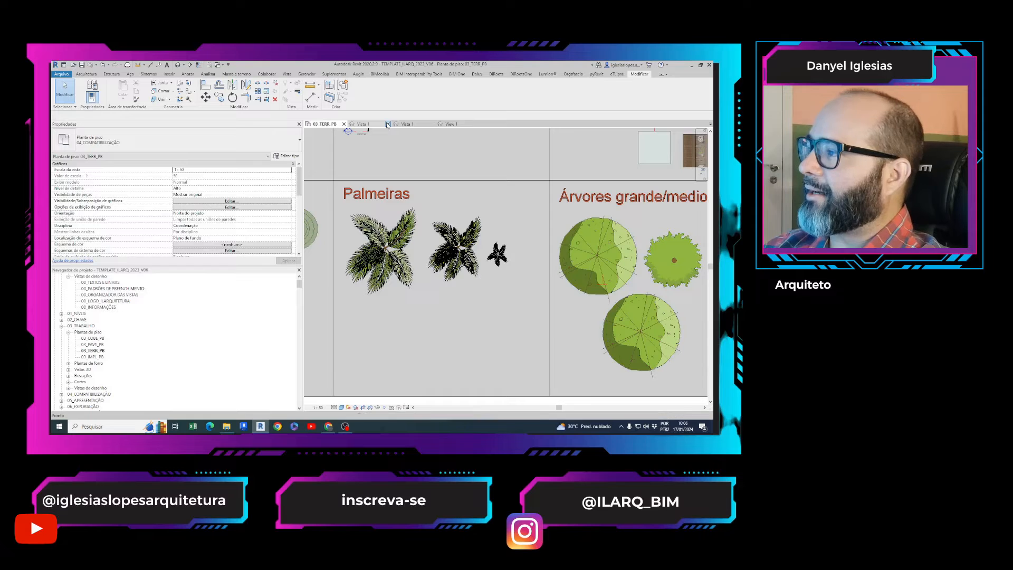
click(388, 125)
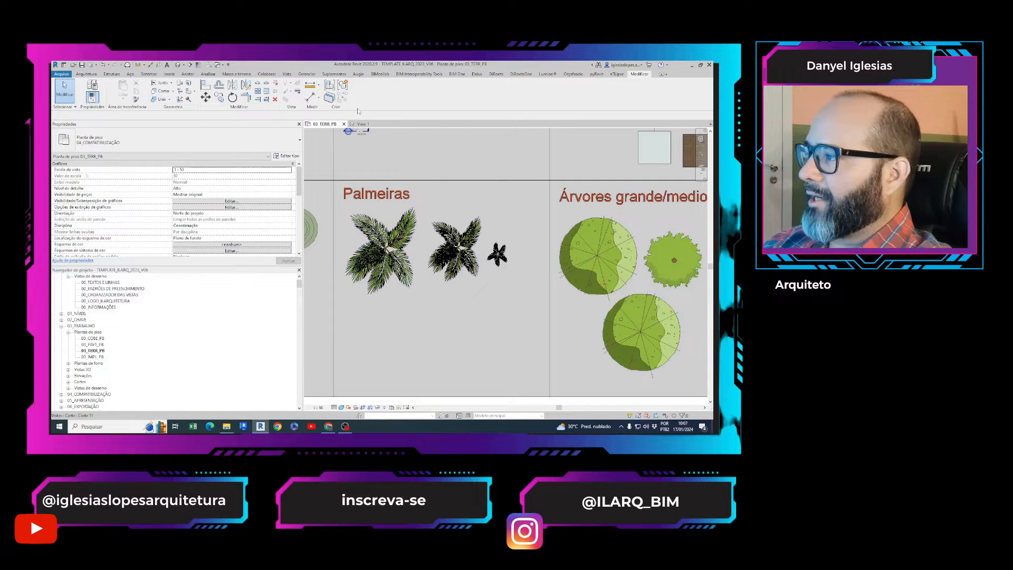
click(360, 125)
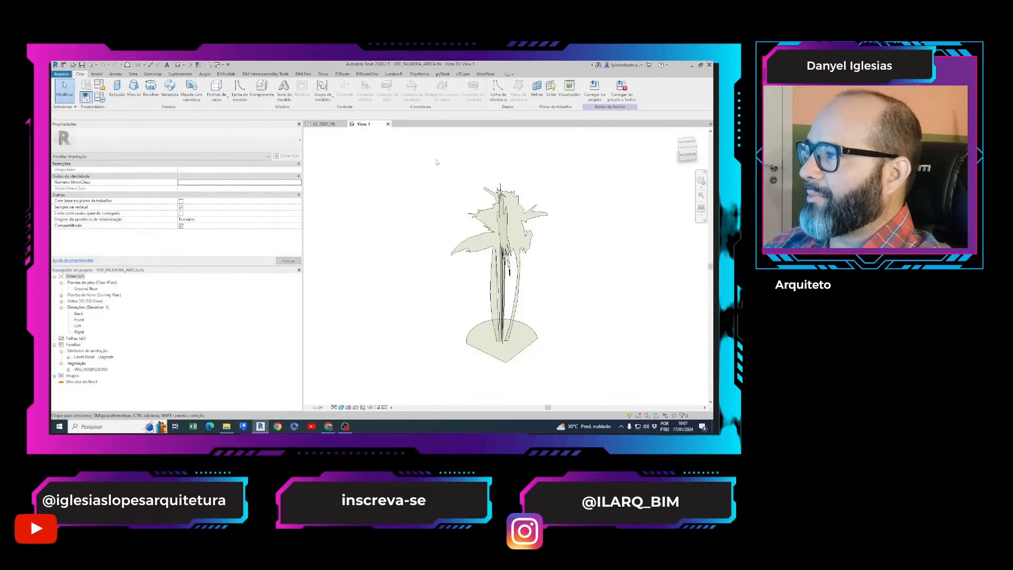
- Review the palm family's type parameters and formulas, and check its family category and parameters without changing them
click(99, 99)
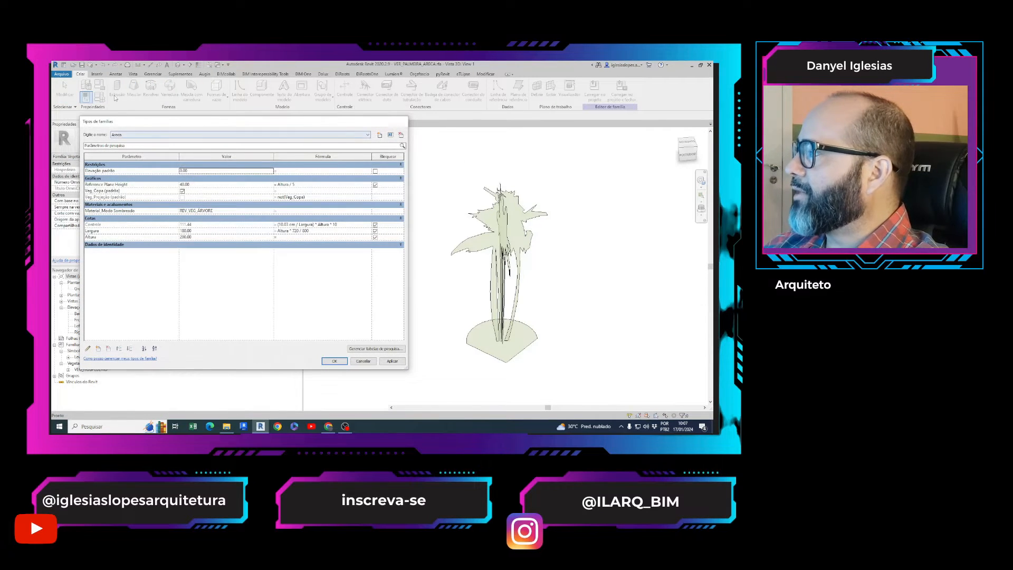
key(Escape)
click(85, 96)
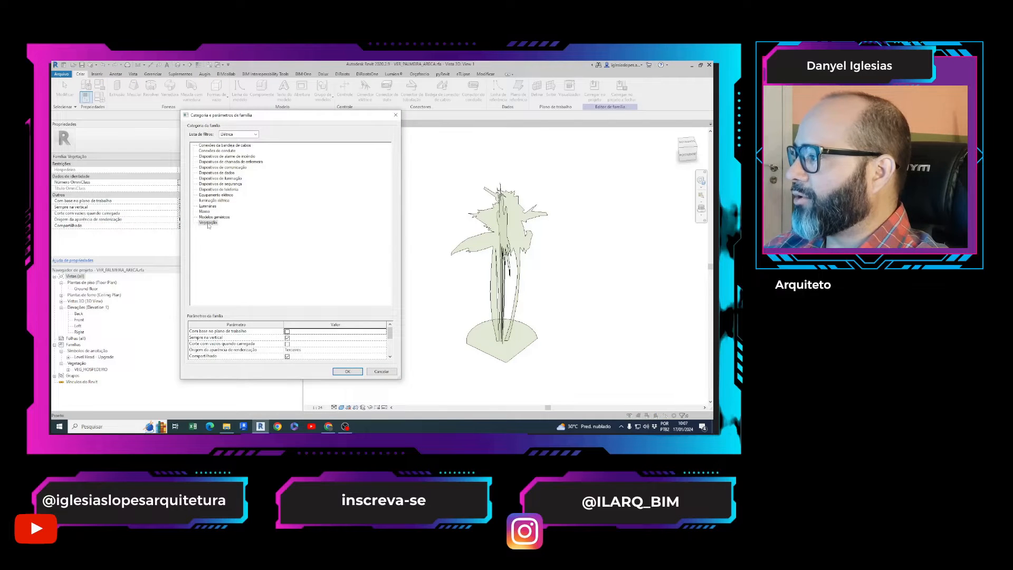
key(Escape)
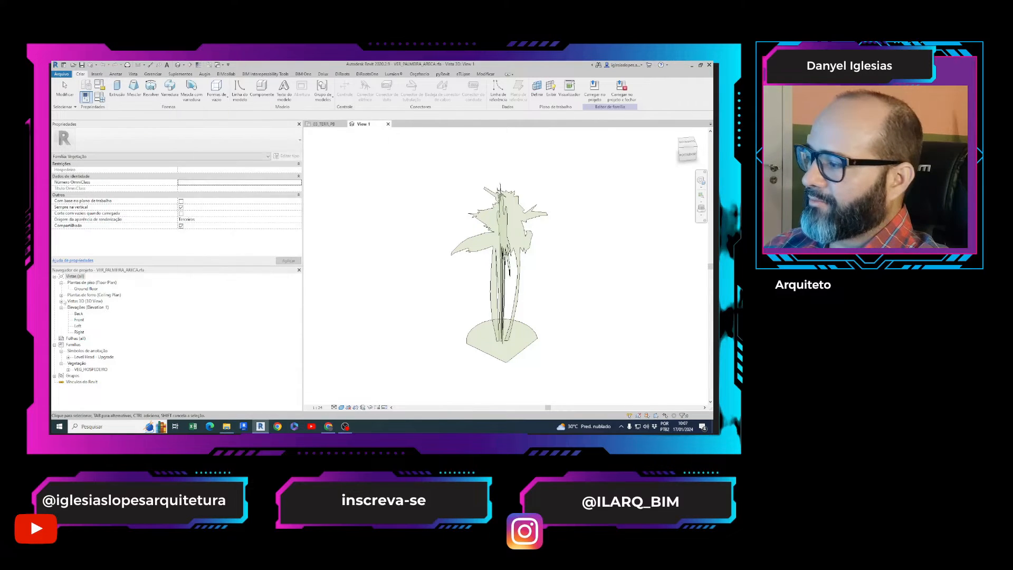
- Open the palm family's Ground floor plan and examine the palm from above
double_click(83, 290)
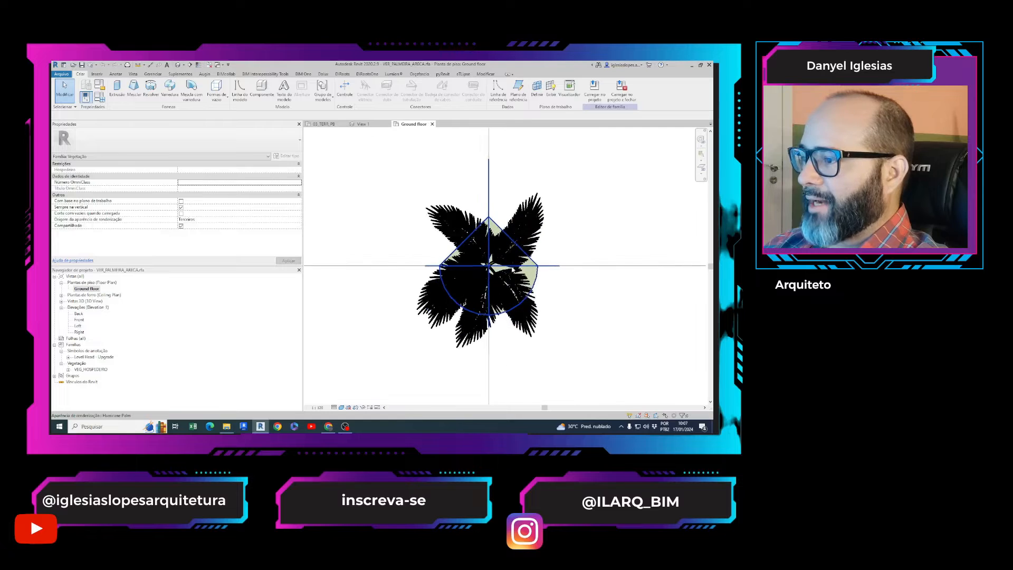
scroll(538, 279, down, 2)
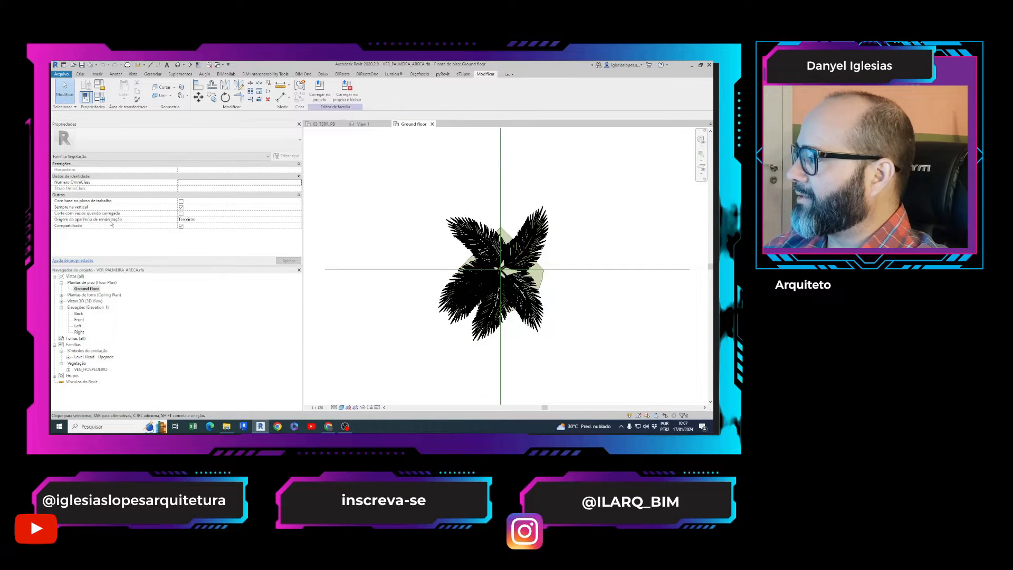
middle_drag(592, 224, 542, 225)
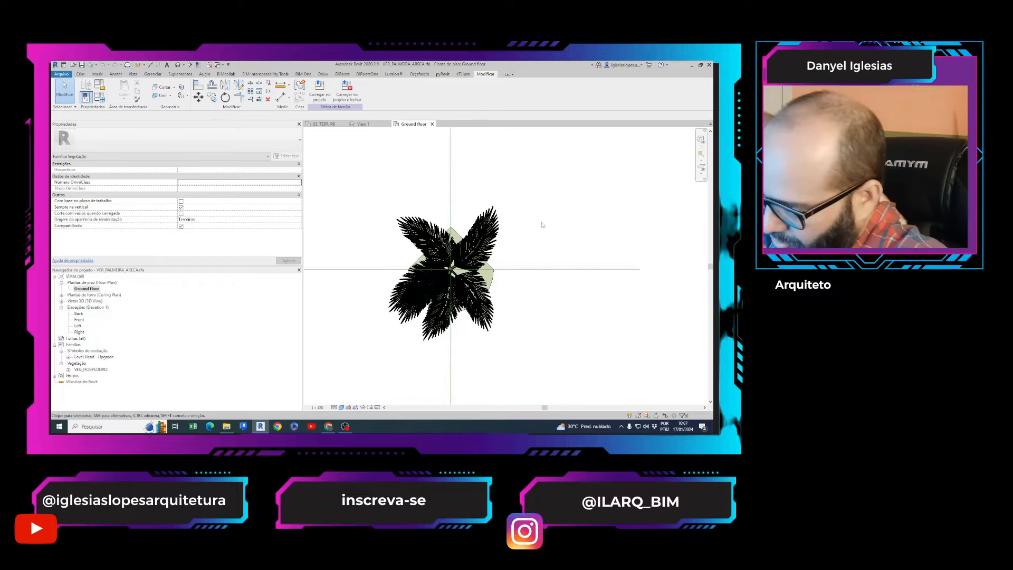
- Open the nested VEG_HOSPEDEIRO family for editing from the palm and show its Ref. Level floor plan
click(478, 327)
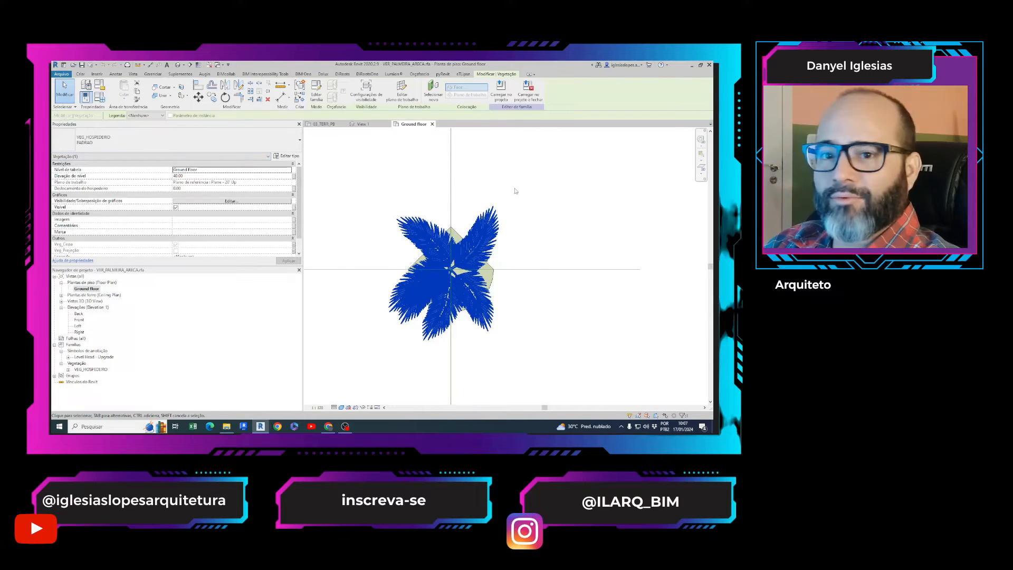
double_click(492, 230)
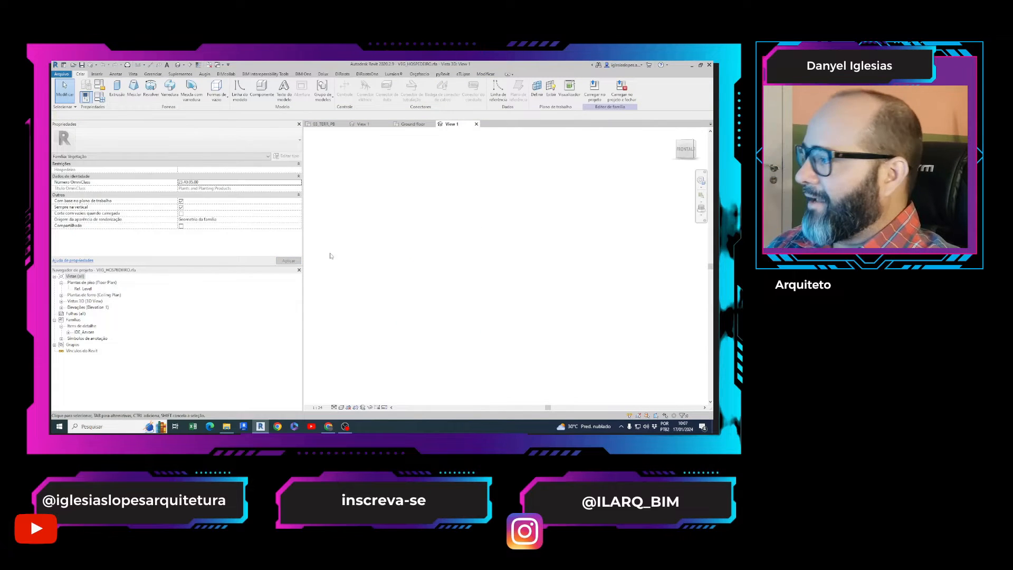
double_click(82, 288)
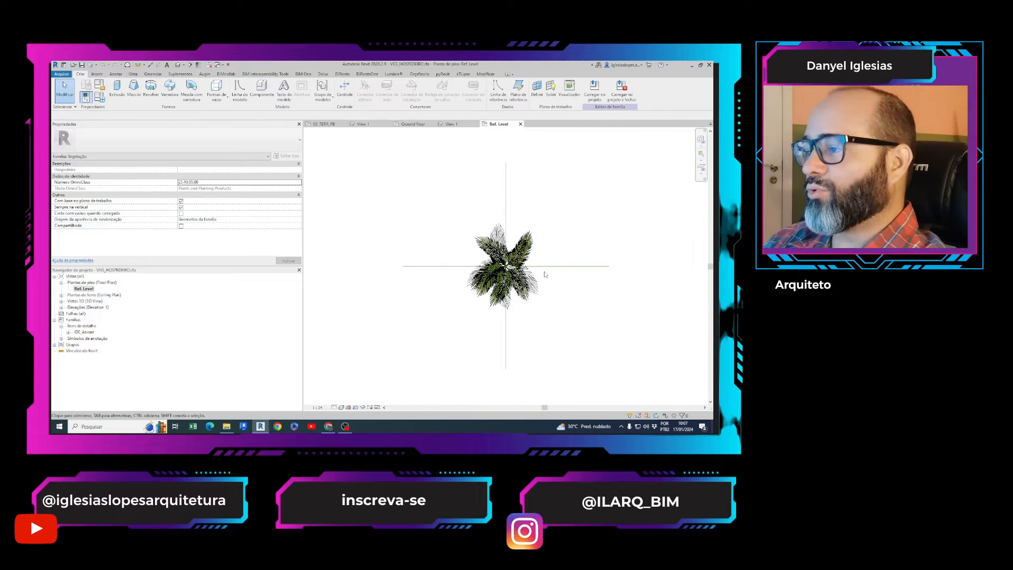
- Inspect the nested family's overlapping leaf graphics in plan, checking the properties of one Veg_Projeção symbolic line
scroll(545, 274, up, 2)
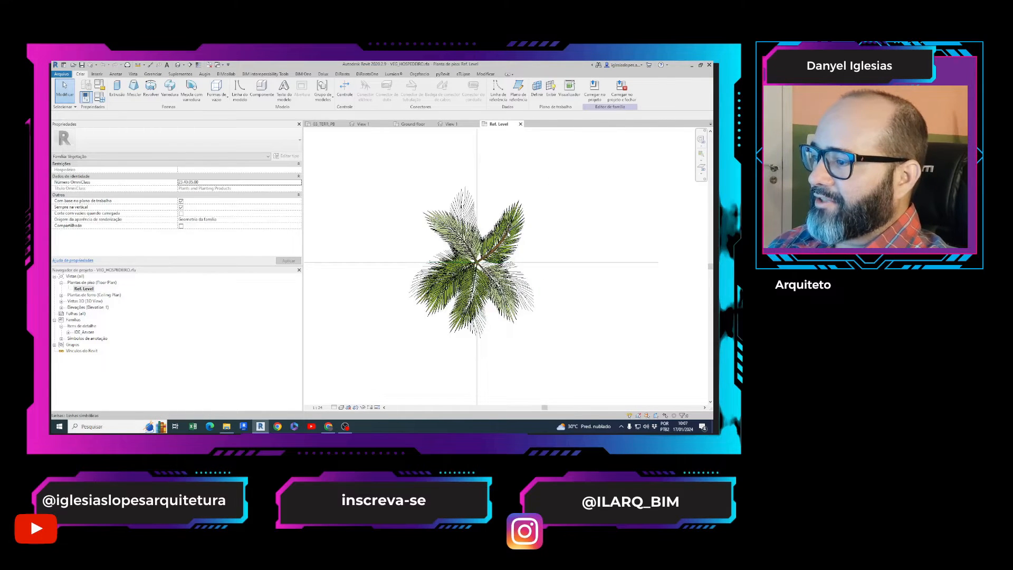
scroll(477, 246, up, 2)
click(509, 233)
scroll(509, 233, up, 3)
scroll(509, 233, down, 3)
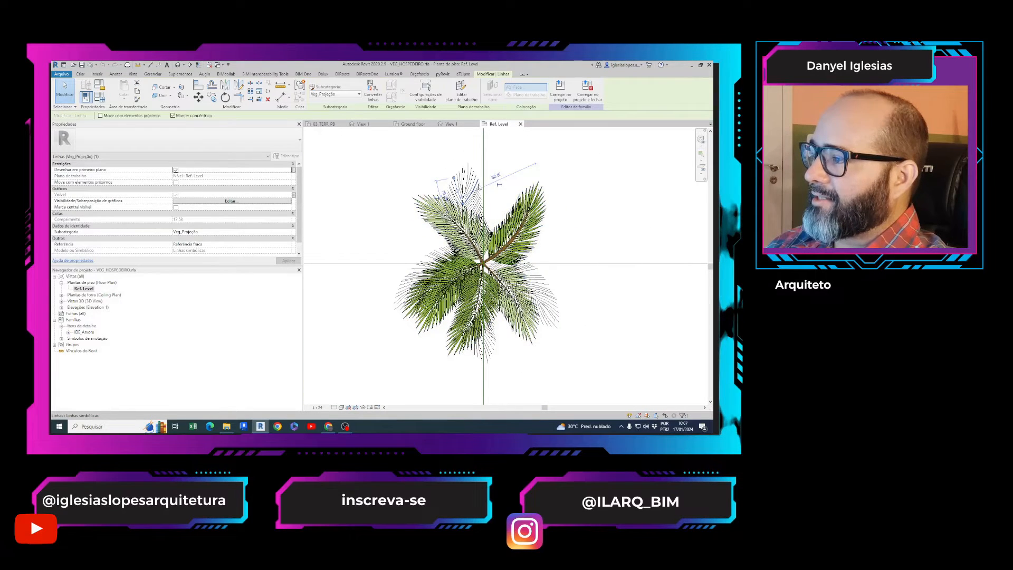
click(443, 146)
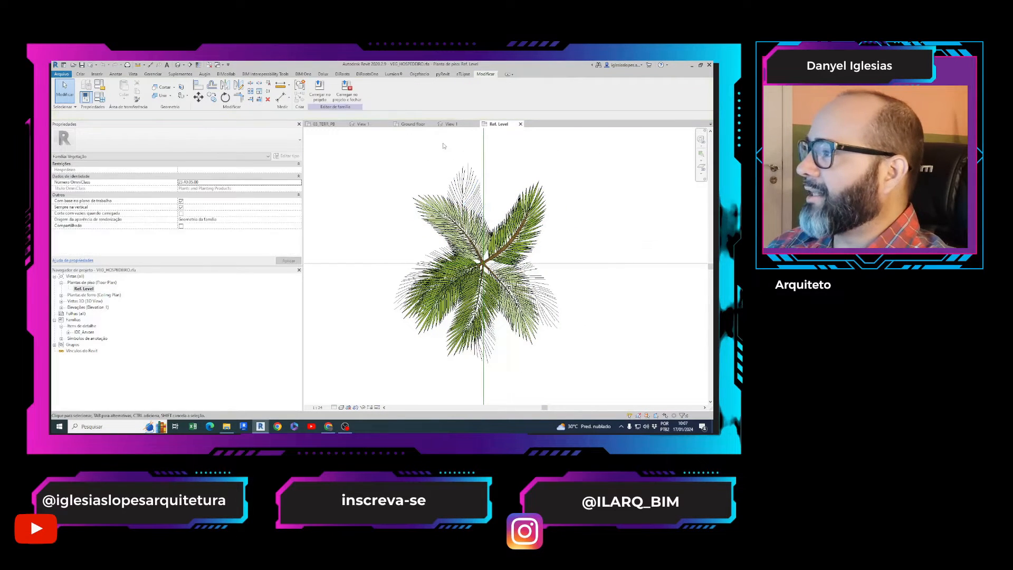
- Return to the palm family's Ground floor plan and reopen the nested VEG_HOSPEDEIRO family from it
click(405, 124)
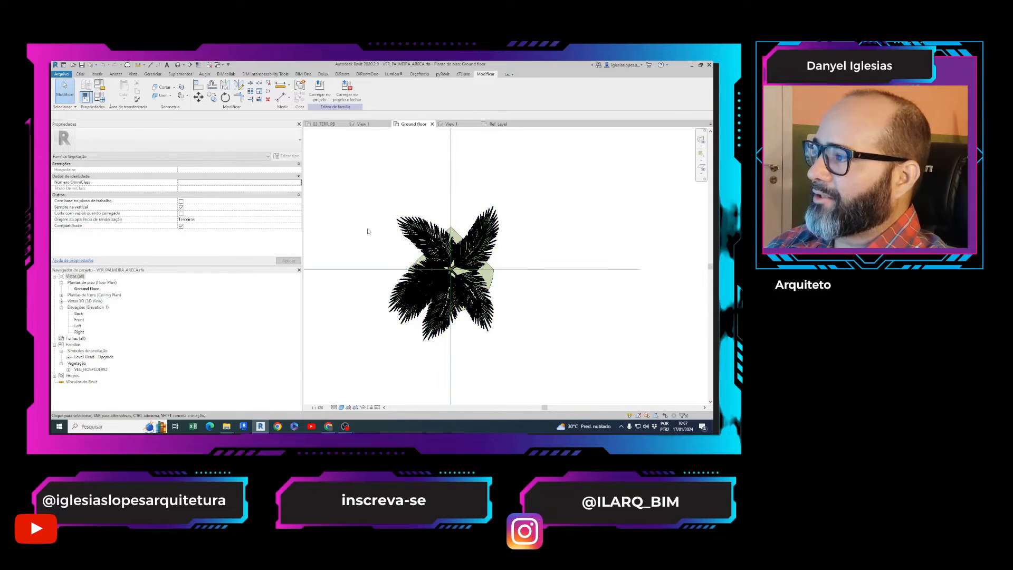
double_click(412, 244)
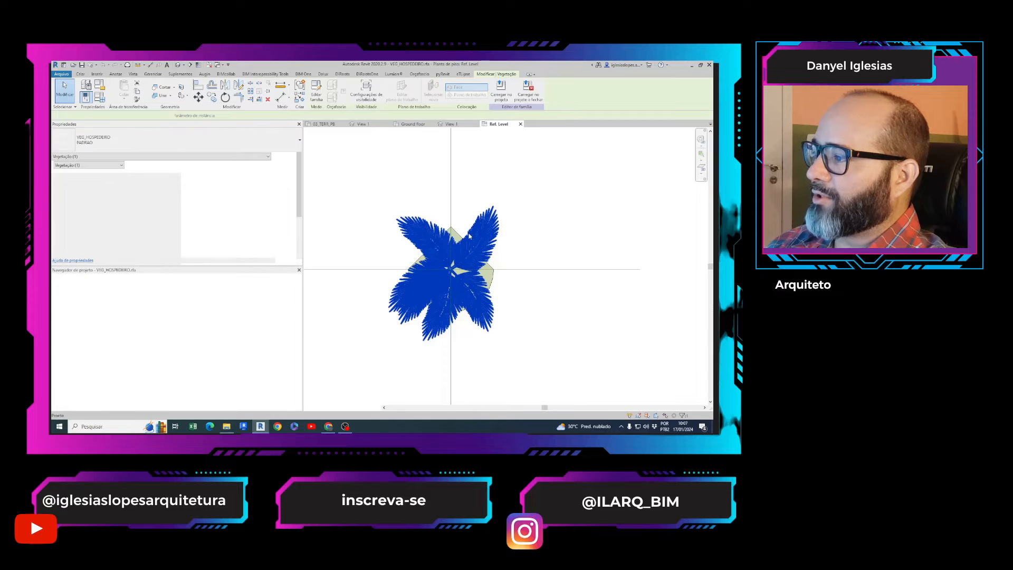
- Check the nested family's category and parameters, and move the coloured leaf detail item off the symbolic line drawing beneath it
click(99, 86)
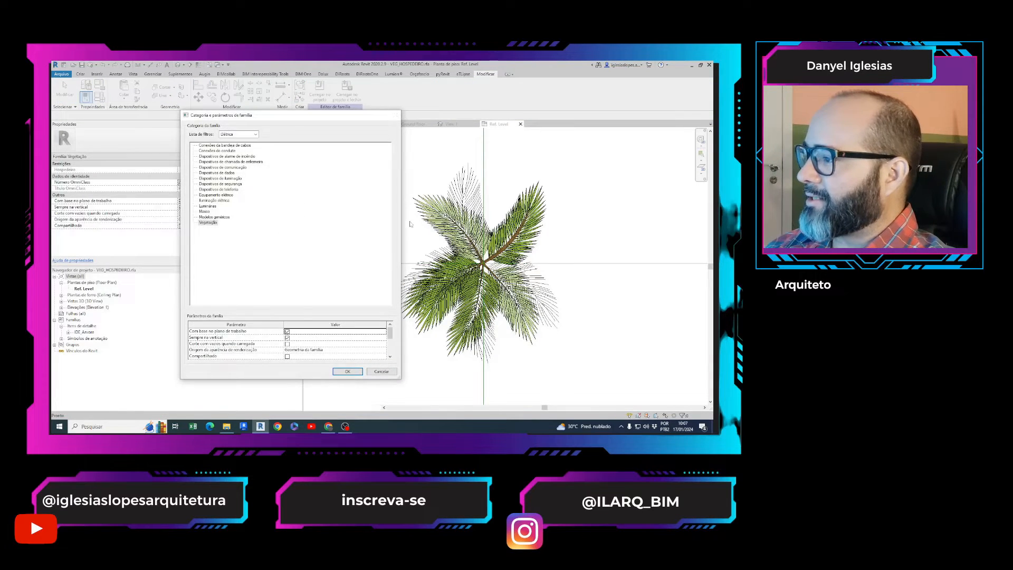
key(Escape)
click(446, 222)
scroll(446, 222, up, 3)
scroll(408, 210, down, 2)
mouse_move(408, 210)
mouse_down()
mouse_move(560, 180)
mouse_move(574, 165)
mouse_up()
middle_drag(648, 201, 456, 200)
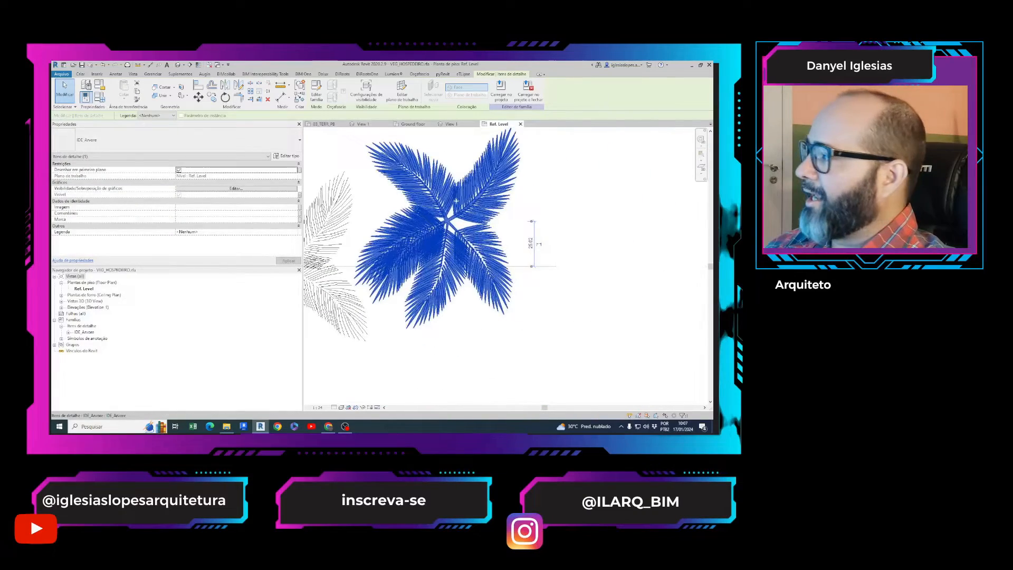
middle_drag(456, 200, 598, 181)
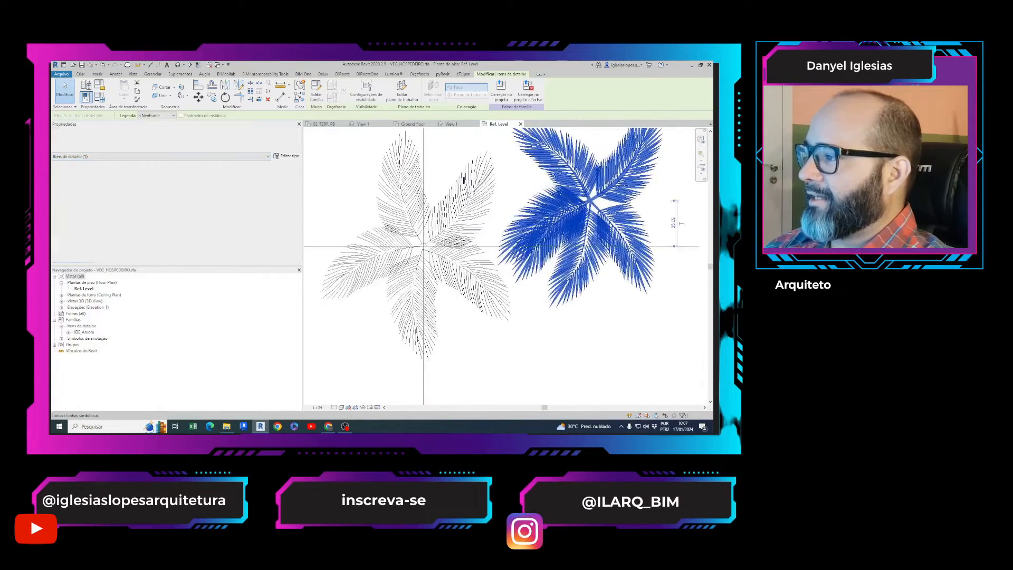
- Inspect one exposed symbolic leaf line, and move the coloured leaf detail item farther away from the line drawing
key(Escape)
click(441, 212)
scroll(426, 241, down, 3)
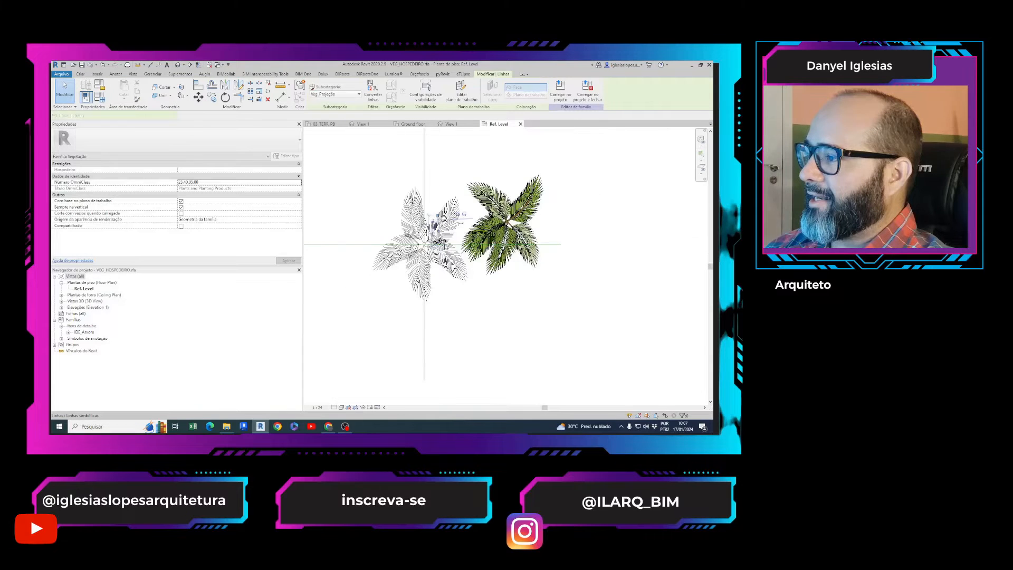
key(Escape)
drag(495, 226, 519, 222)
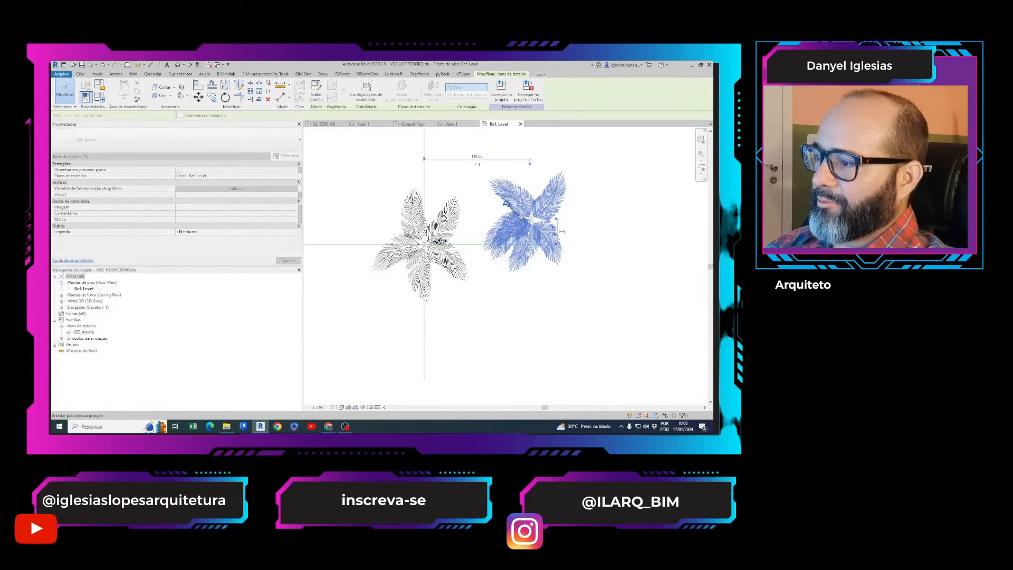
click(591, 201)
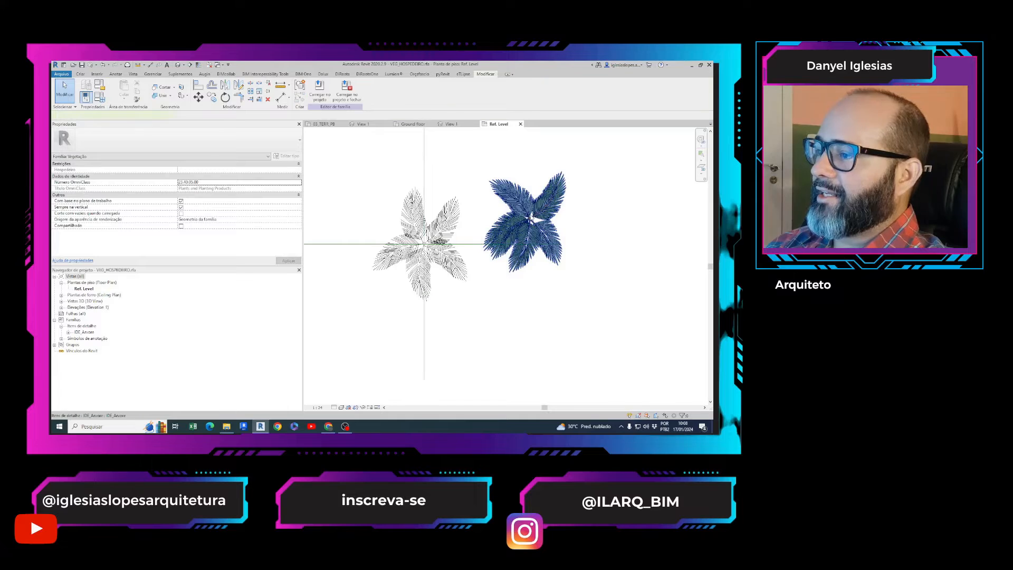
- Open the coloured leaf detail item's own family for editing and view it in the Ref. Level plan
double_click(530, 215)
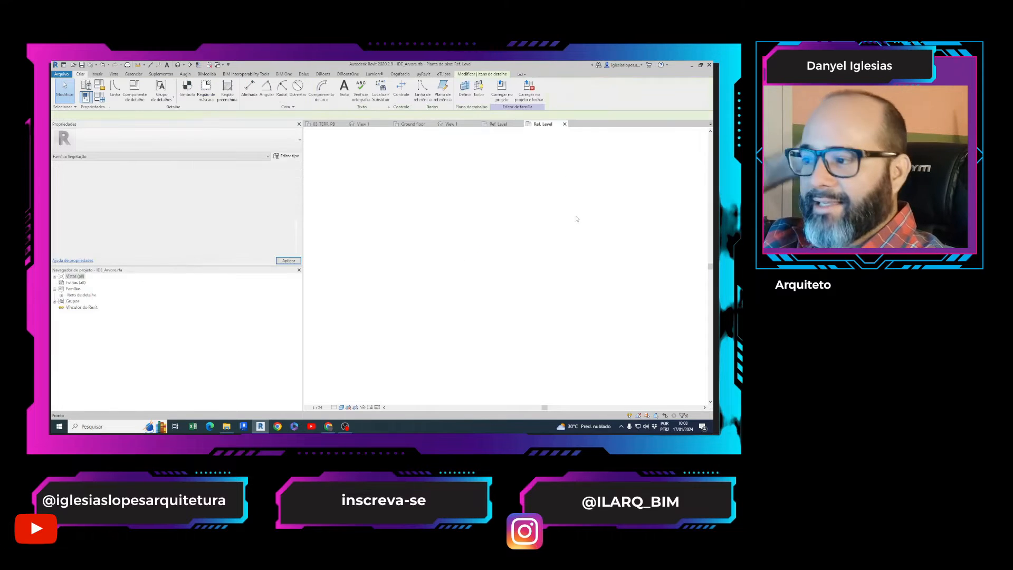
scroll(564, 238, up, 2)
scroll(564, 238, down, 3)
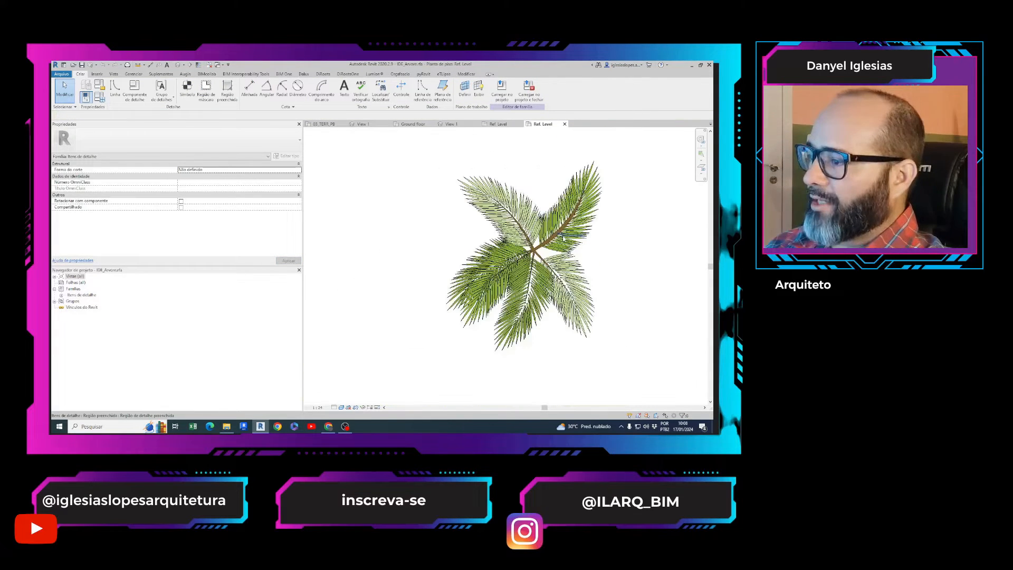
- Return to the template's 03_TERR_PB plan and place the text note "VEGETAÇÃO - PROJETO" below the large palm
click(323, 124)
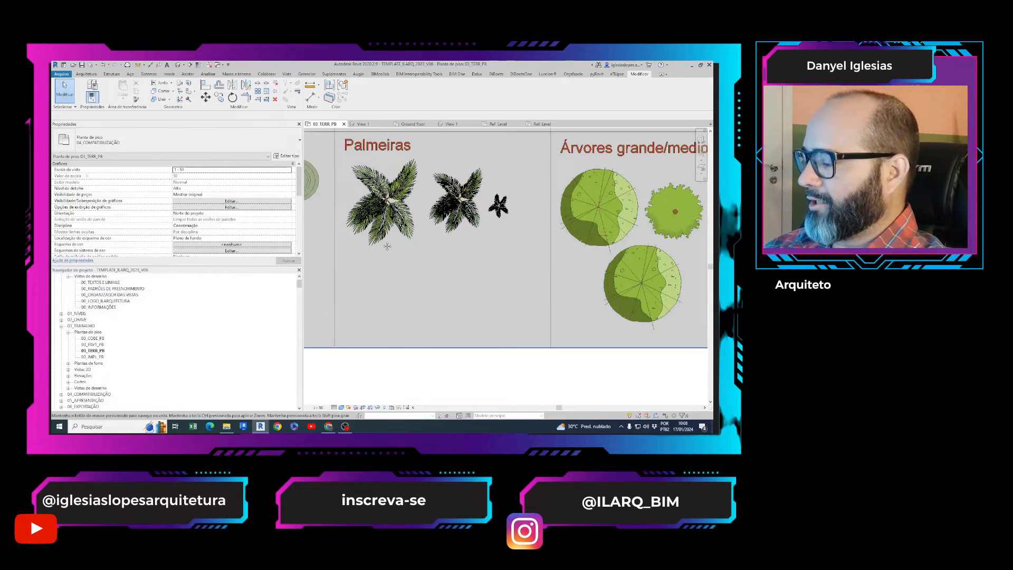
scroll(366, 249, up, 3)
key(t)
key(x)
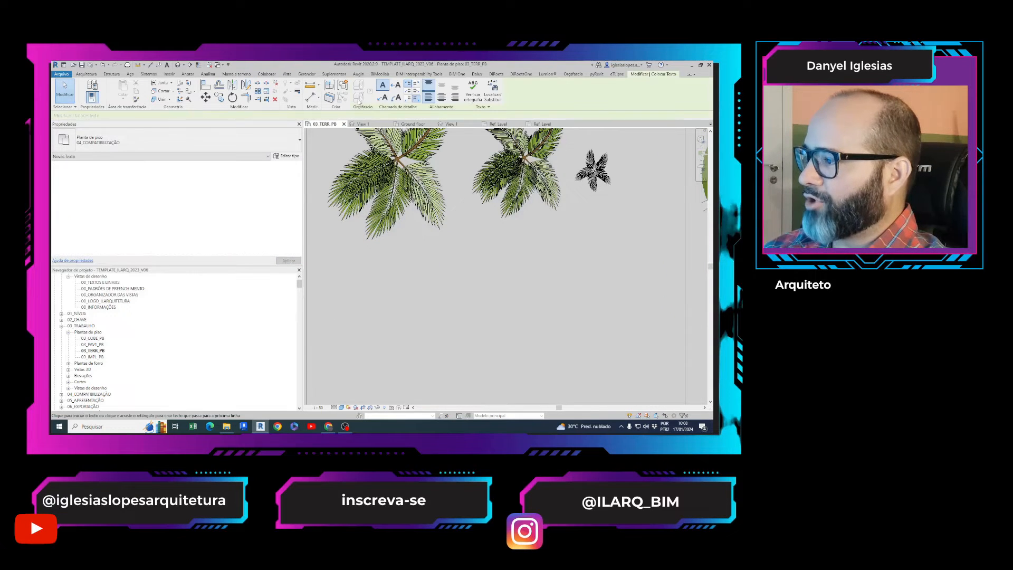
click(425, 270)
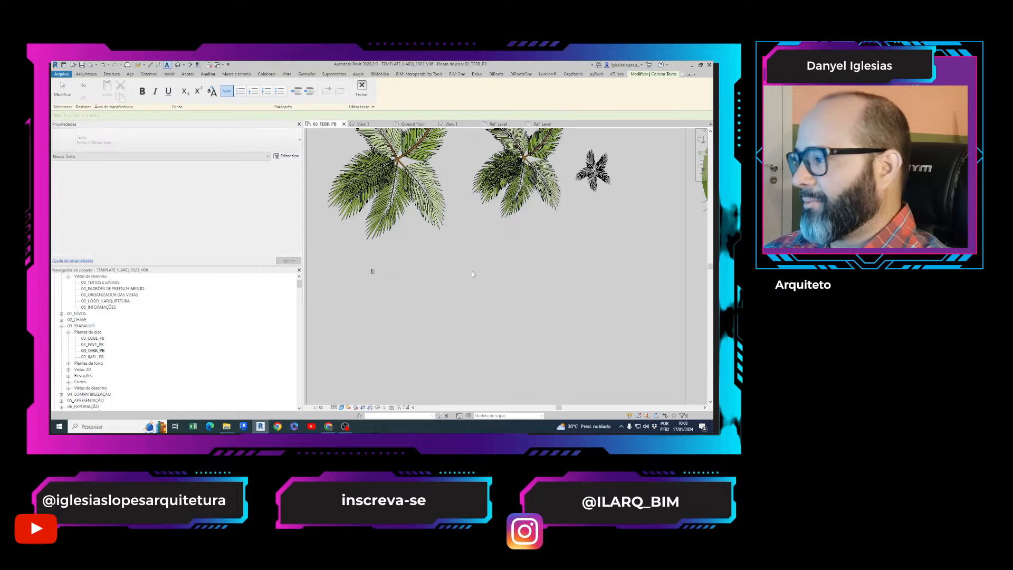
scroll(476, 270, up, 3)
middle_drag(520, 277, 667, 280)
text(v)
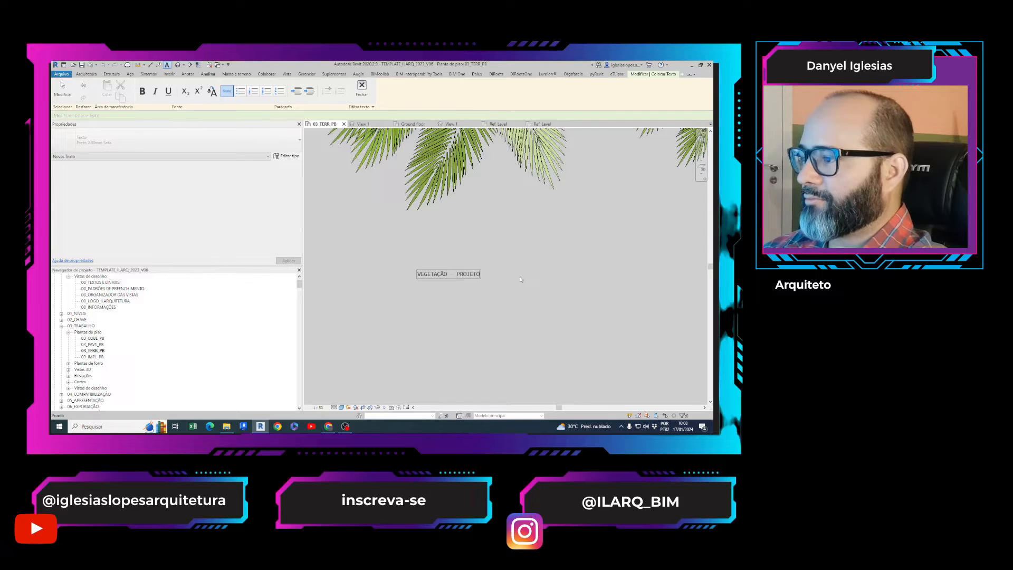
click(524, 280)
- Add a second text note, "VEGETAÇÃO - ALTURA E ESCALA", beneath the first one
click(419, 292)
text(VEGETAÇÃO)
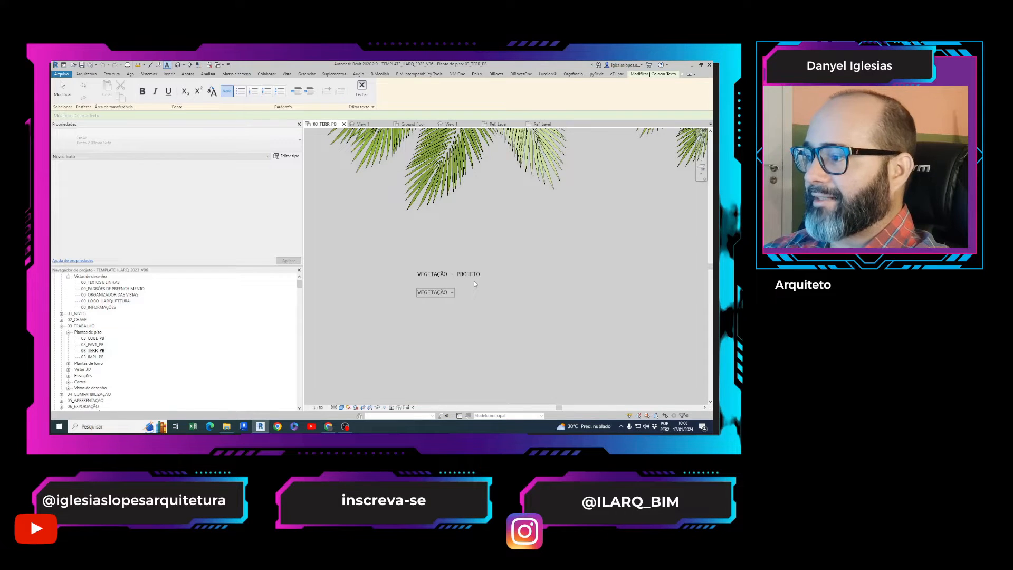
text( - ALTURA E ESCALA)
click(428, 306)
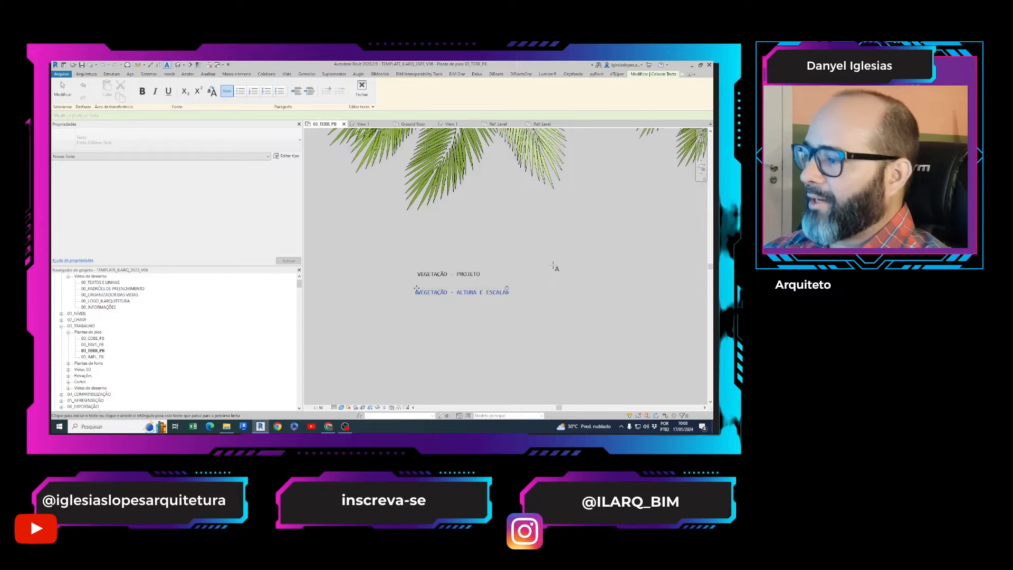
- Add a third text note, "ITEM DE DETALHE - REPRESENTAÇÃO EM PLANTA", aligned beneath the other two
drag(415, 307, 524, 310)
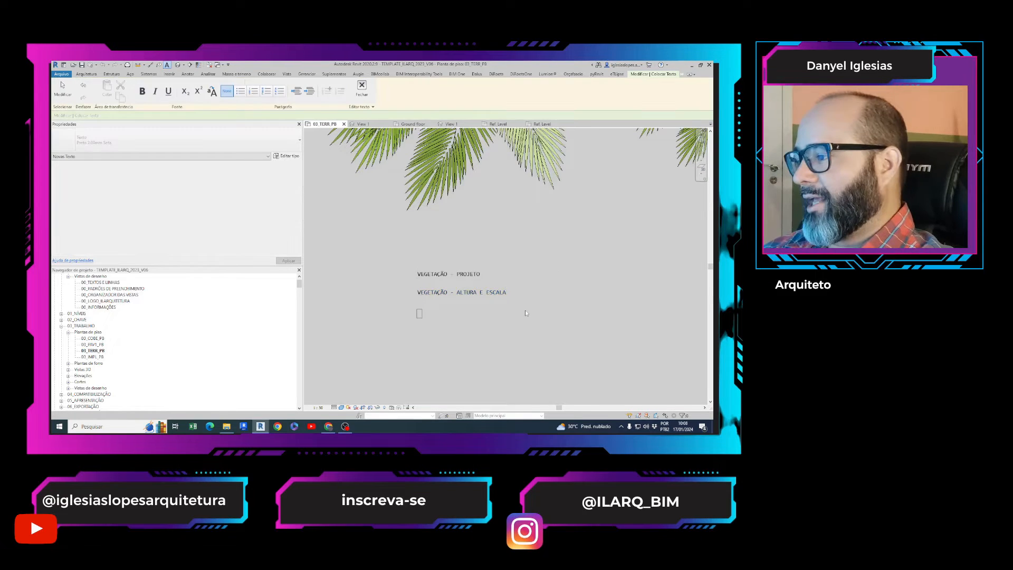
text(ITE)
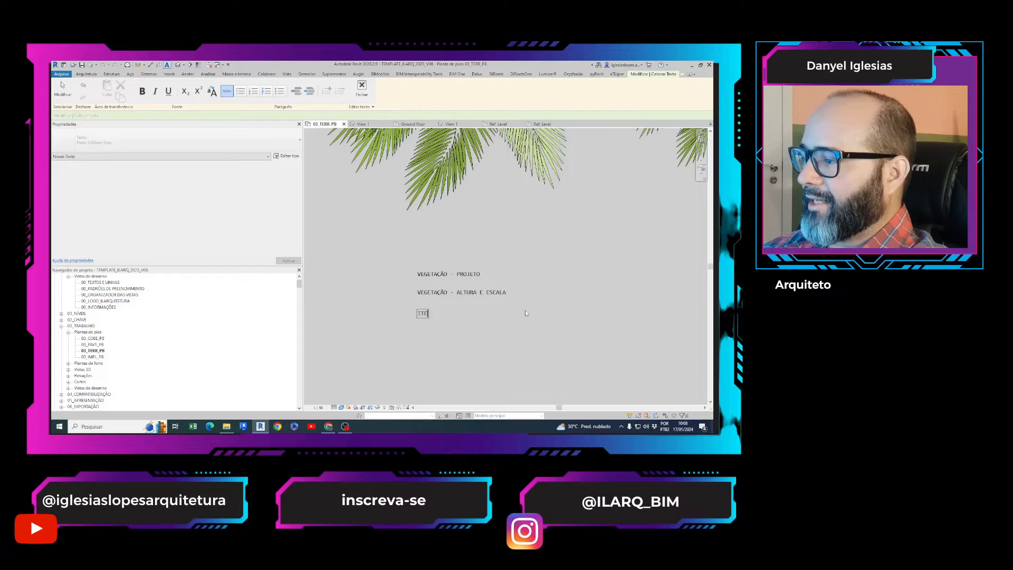
text(M DE DETALHE - )
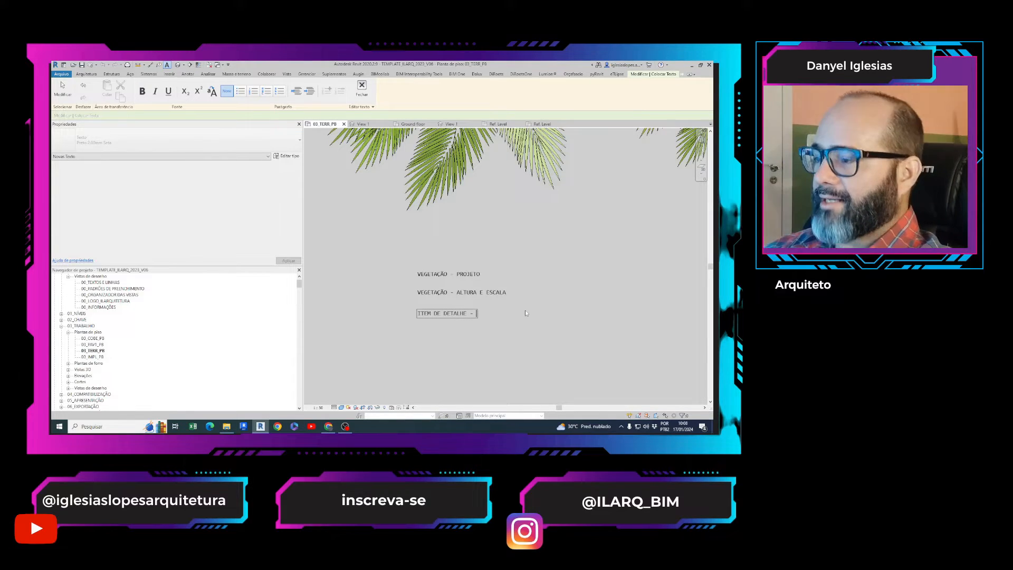
text(REPRESENTAÇÃO EM PLANTA)
click(448, 323)
key(Escape)
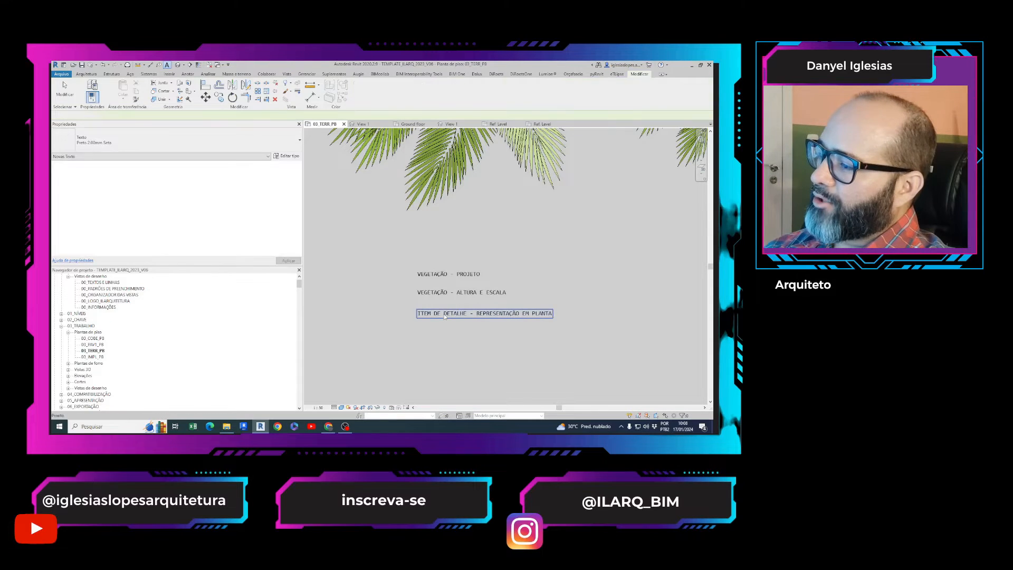
- Extend the middle note to read "VEGETAÇÃO - ALTURA E ESCALA - REPRESENTAÇÃO EM PLANTA SIMPLIFICADA"
double_click(496, 292)
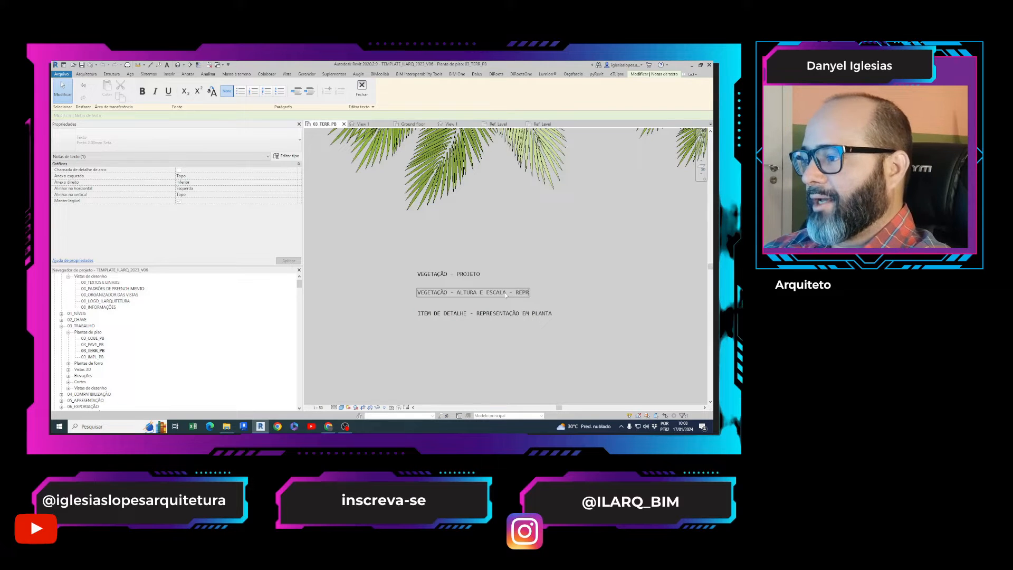
text(- REPRESENTAÇÃO E)
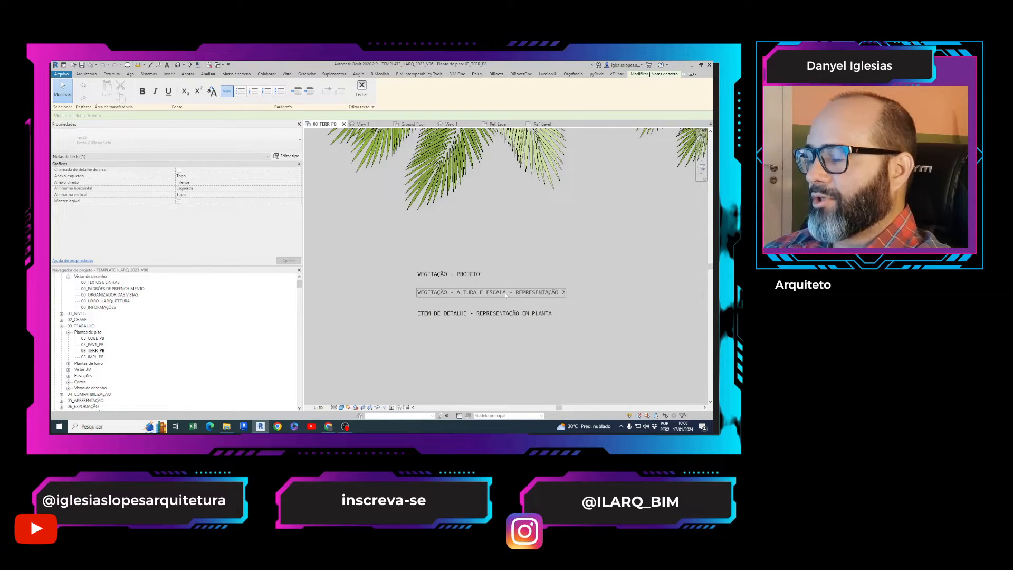
text(M PLANTA SIMPLIFICADA)
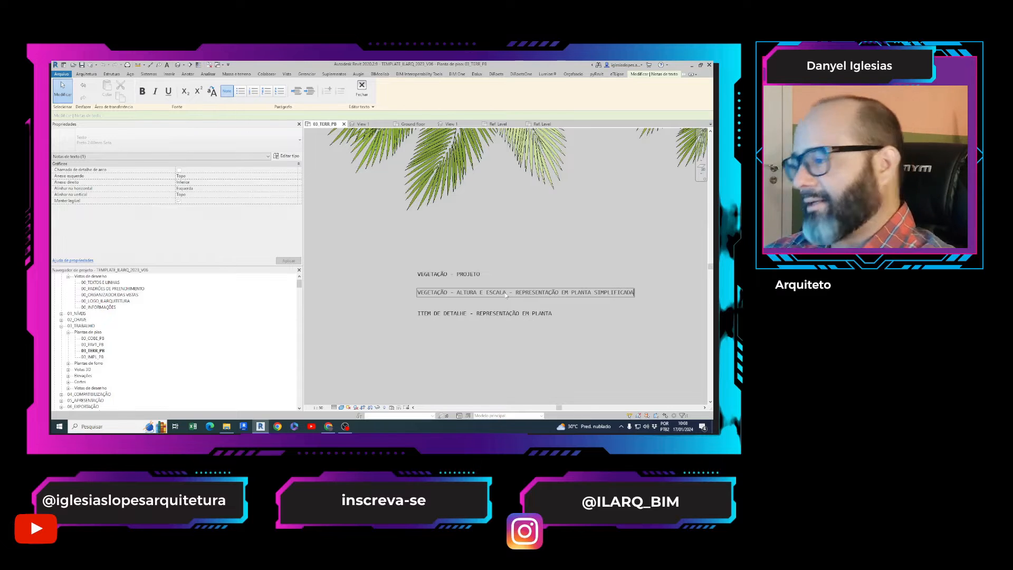
click(527, 220)
- Move the nested VEG_HOSPEDEIRO foliage aside in the palm family's Ground floor plan and open it for editing
key(ctrl+Tab)
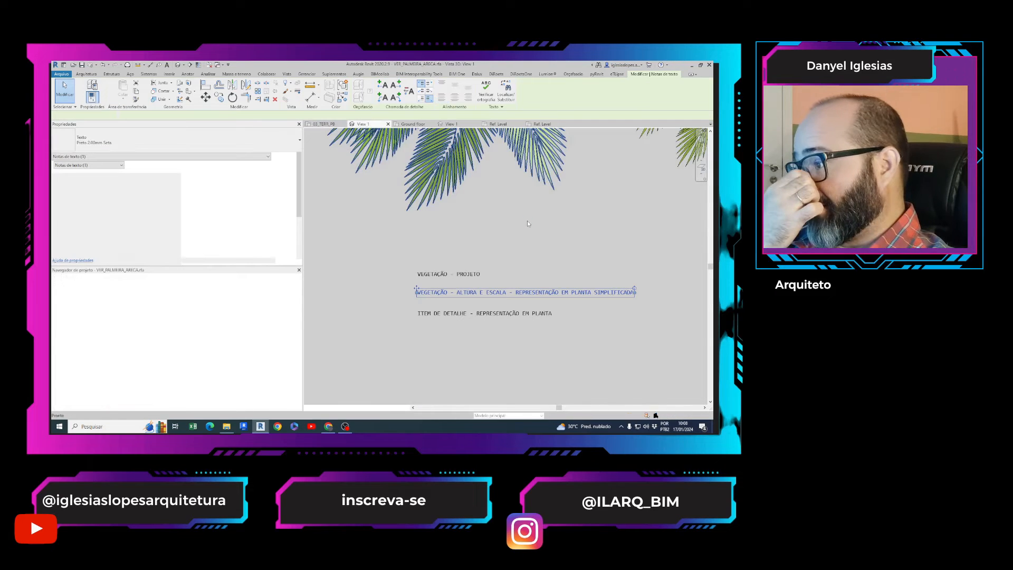
double_click(86, 289)
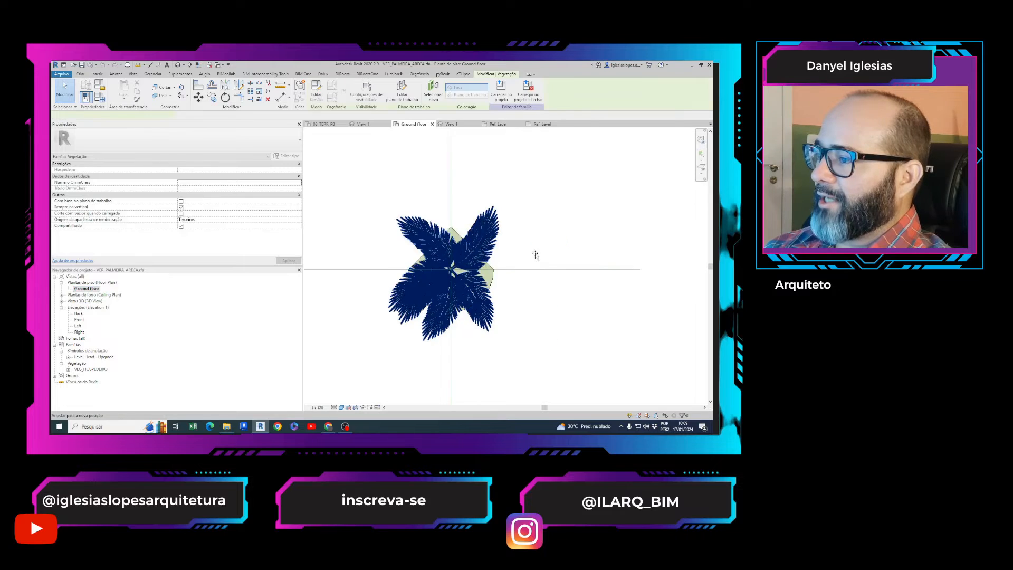
click(567, 239)
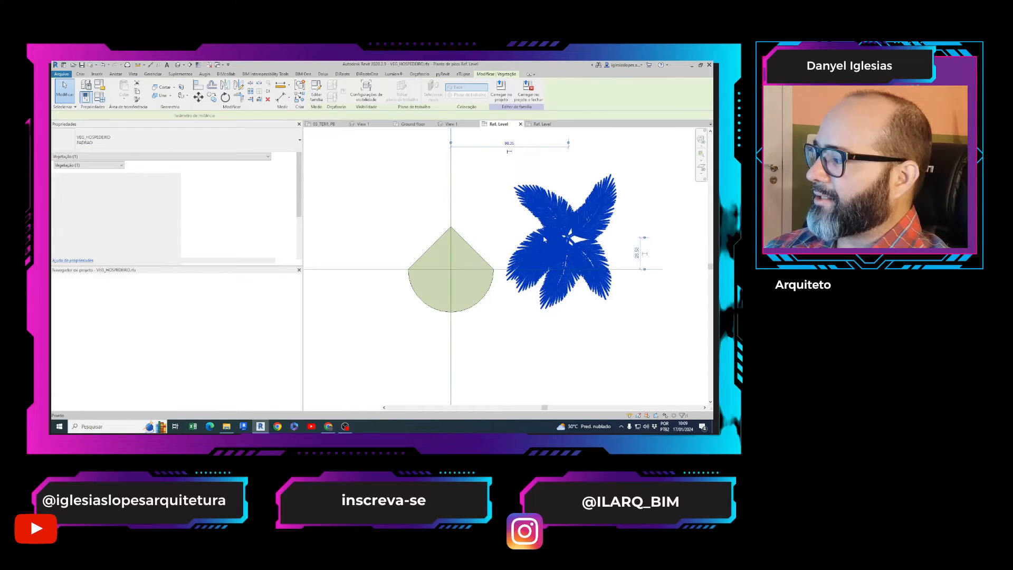
key(Escape)
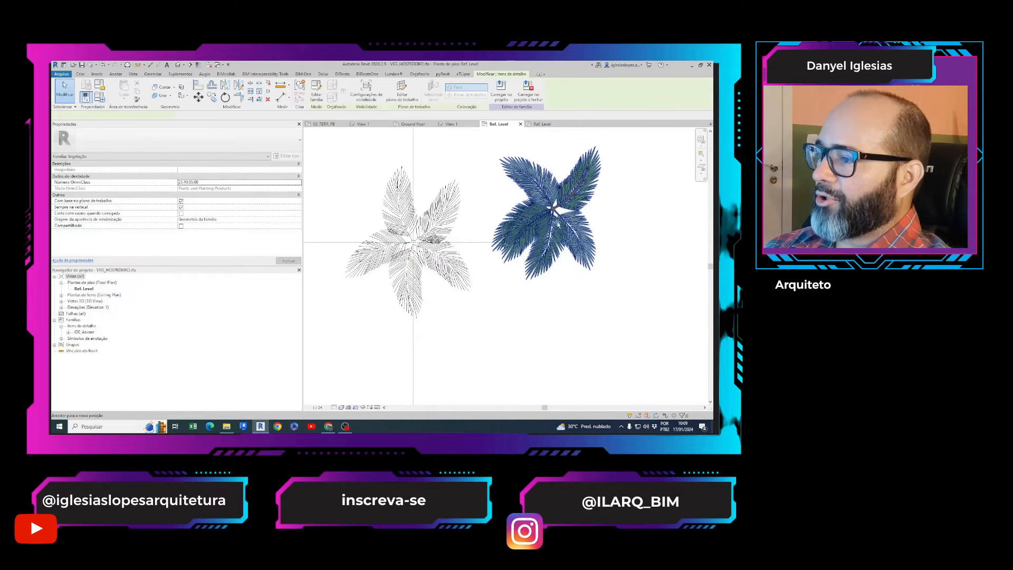
- Select the nested family's leaf detail item, open it for editing and examine its filled palm leaves in plan
click(526, 232)
middle_drag(498, 267, 395, 296)
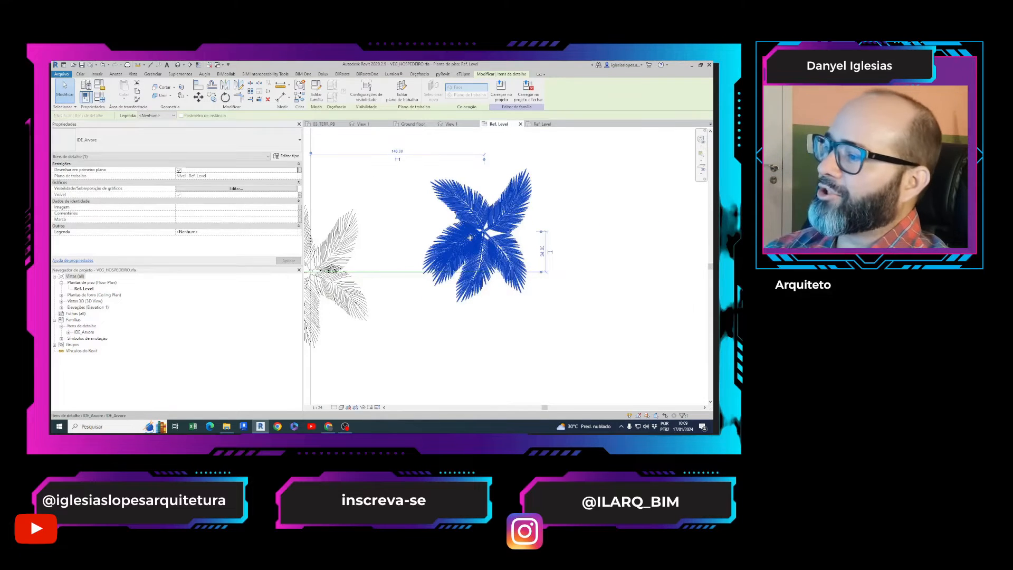
double_click(470, 240)
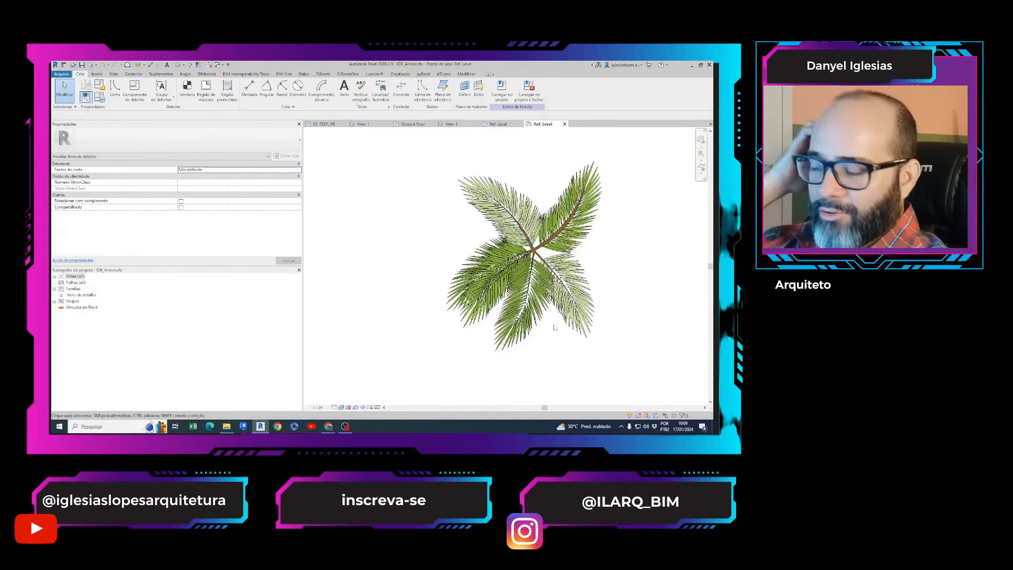
scroll(617, 223, down, 2)
middle_drag(618, 224, 575, 232)
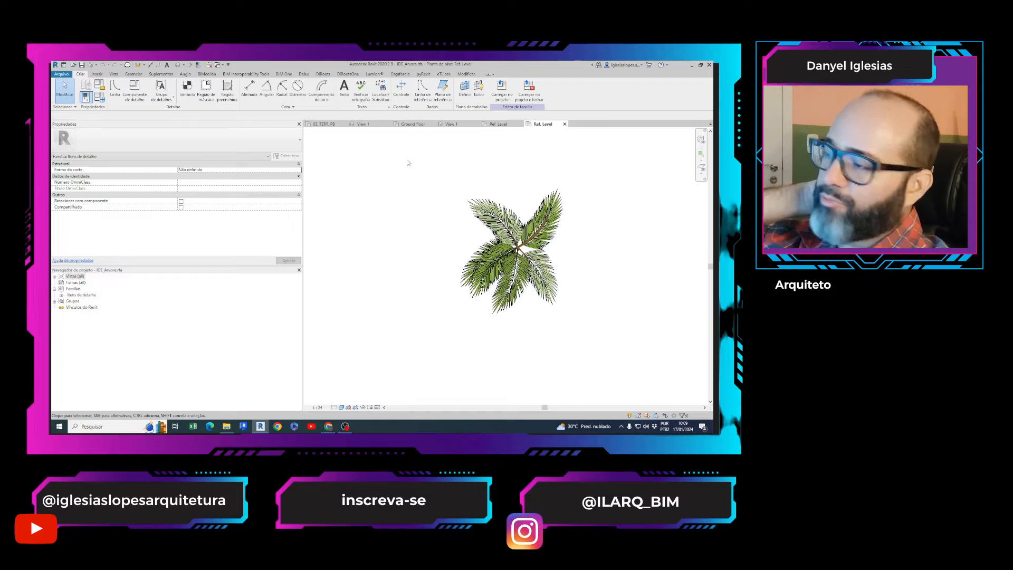
- Return through the nested family to the 03_TERR_PB plan and delete the three text notes below the palms
click(499, 124)
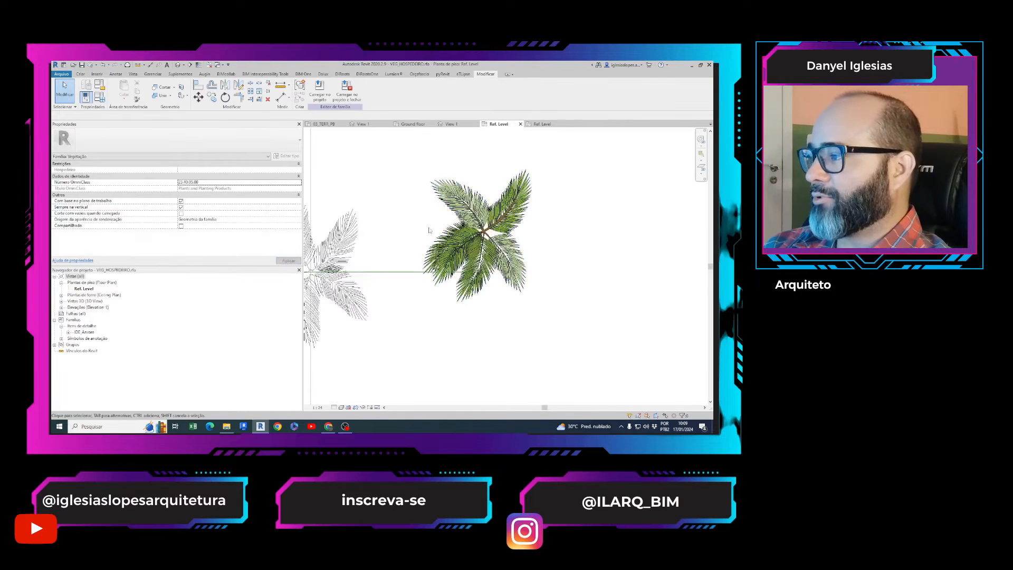
click(325, 124)
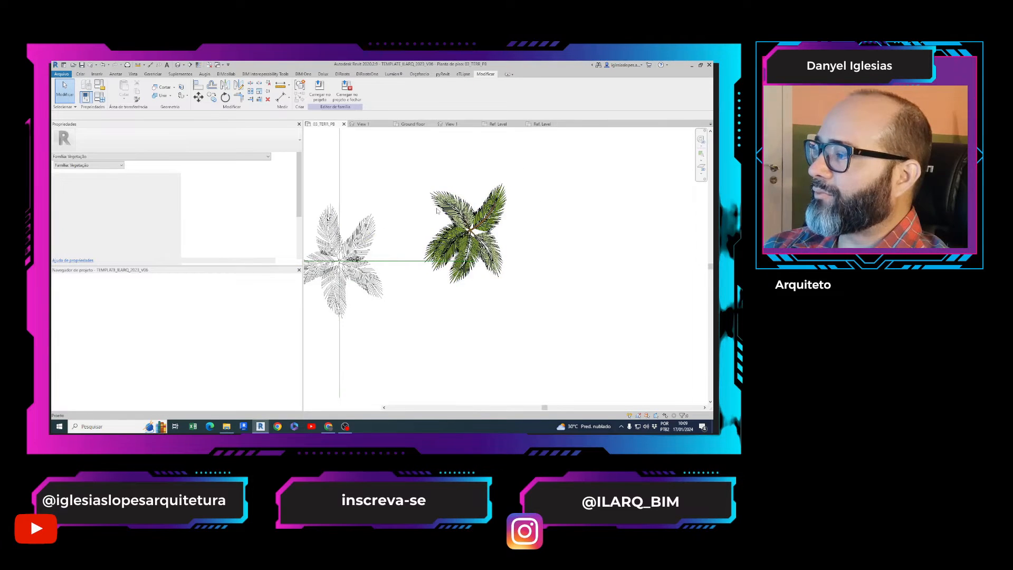
scroll(480, 291, down, 1)
middle_drag(480, 291, 407, 332)
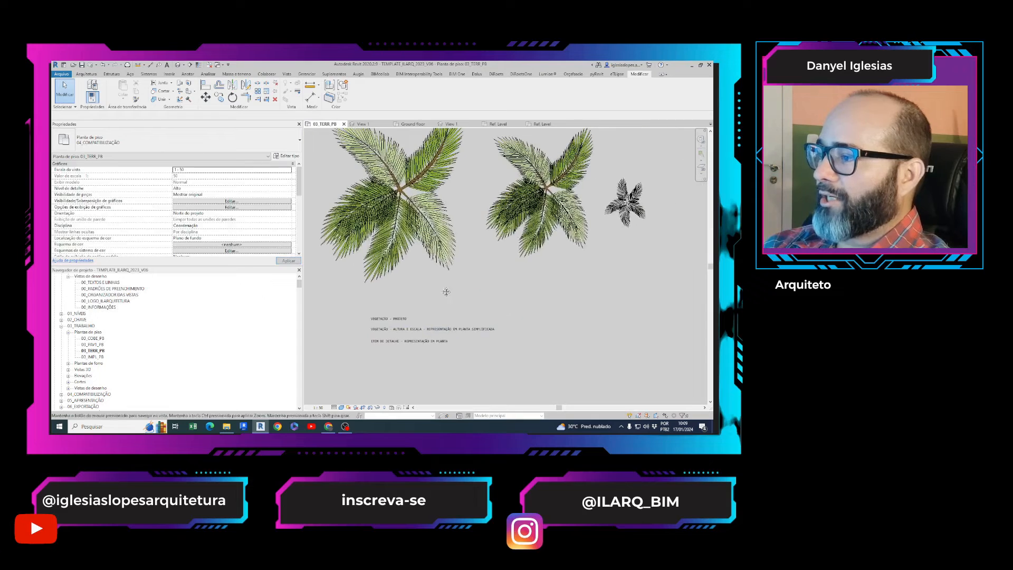
click(407, 330)
key(Delete)
click(410, 342)
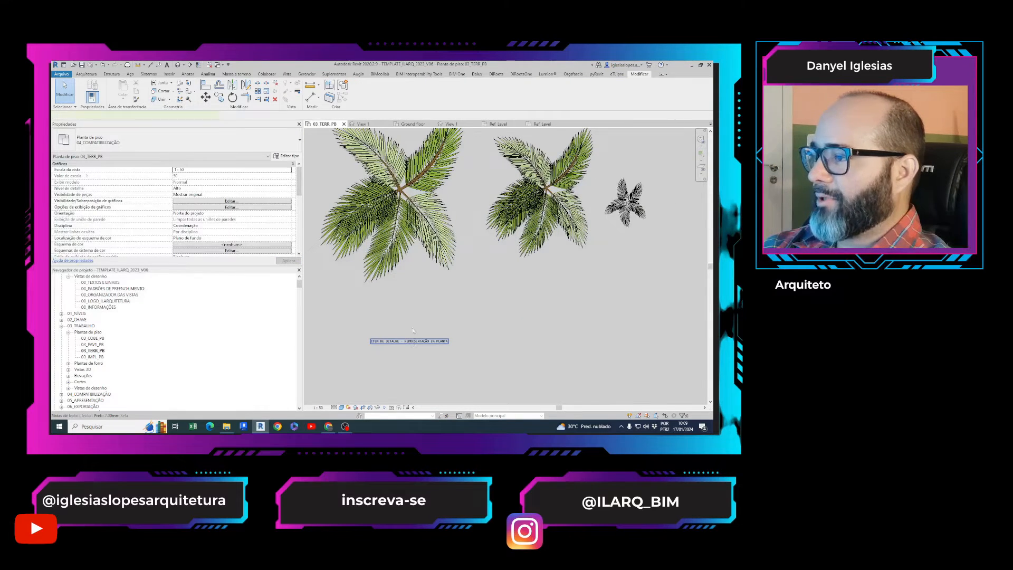
key(Delete)
- Open the large circular tree's family, VEG_ARVORE_CIRCULAR, for editing and examine its American Beech rendering geometry in 3D
scroll(414, 327, down, 2)
middle_drag(516, 247, 308, 247)
middle_drag(628, 256, 534, 216)
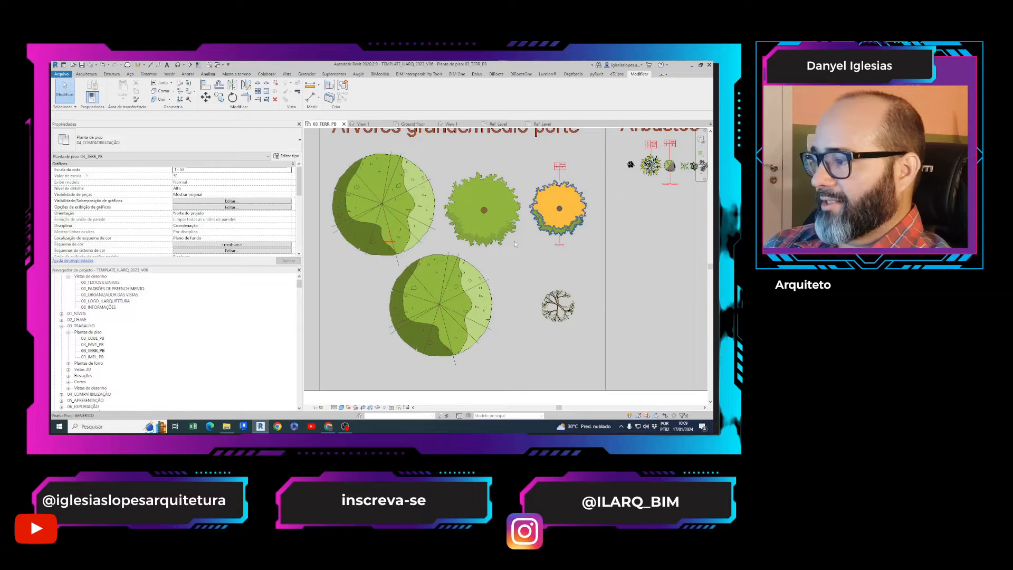
click(356, 201)
double_click(387, 208)
shift+middle_drag(576, 281, 491, 224)
click(483, 220)
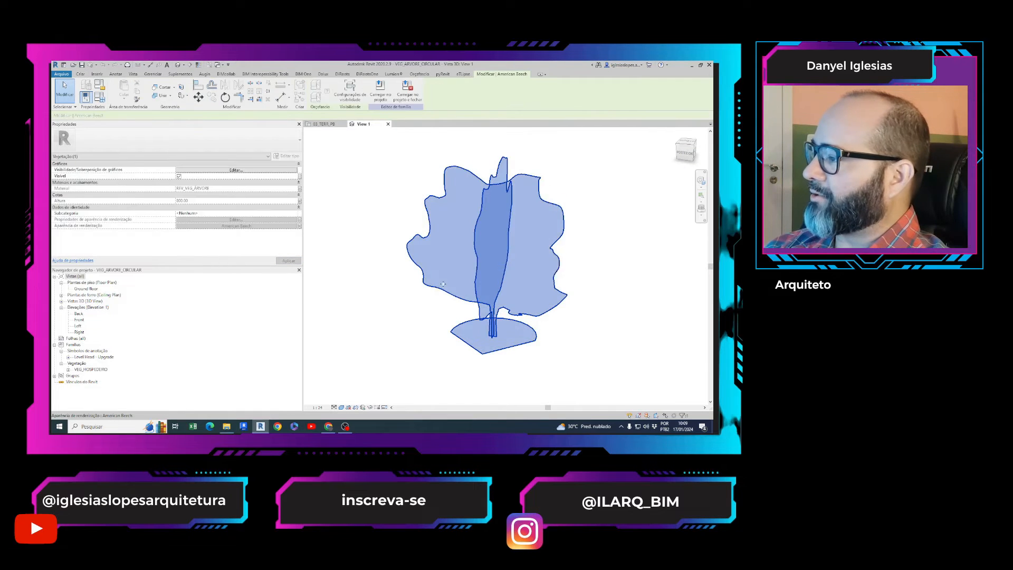
- Open the circular tree family's Ground floor plan and examine its nested VEG_HOSPEDEIRO foliage from above
key(Escape)
double_click(86, 289)
scroll(514, 276, up, 5)
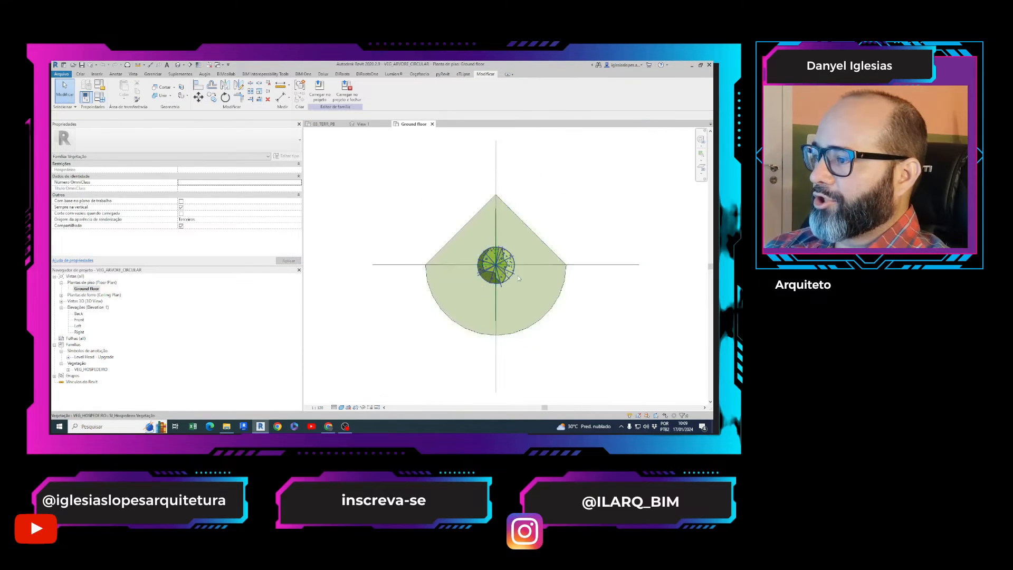
- Open the nested VEG_HOSPEDEIRO family for editing and show its Ref. Level plan
click(488, 272)
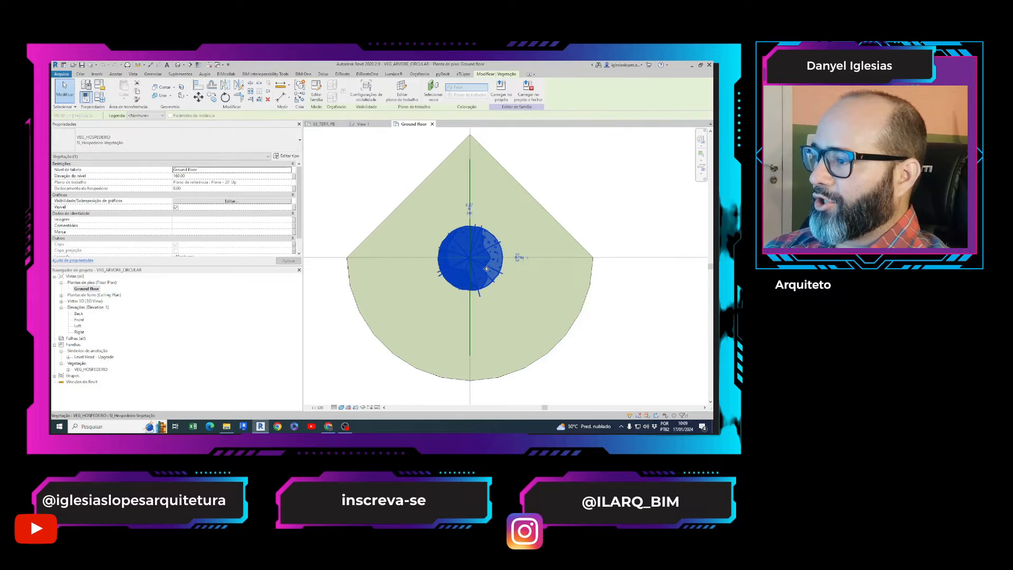
double_click(488, 272)
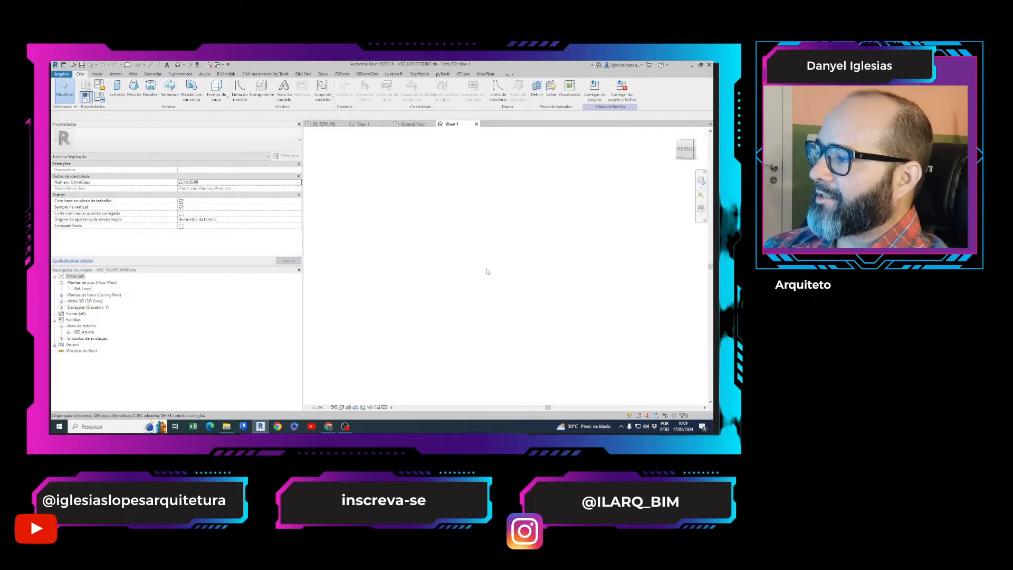
double_click(83, 288)
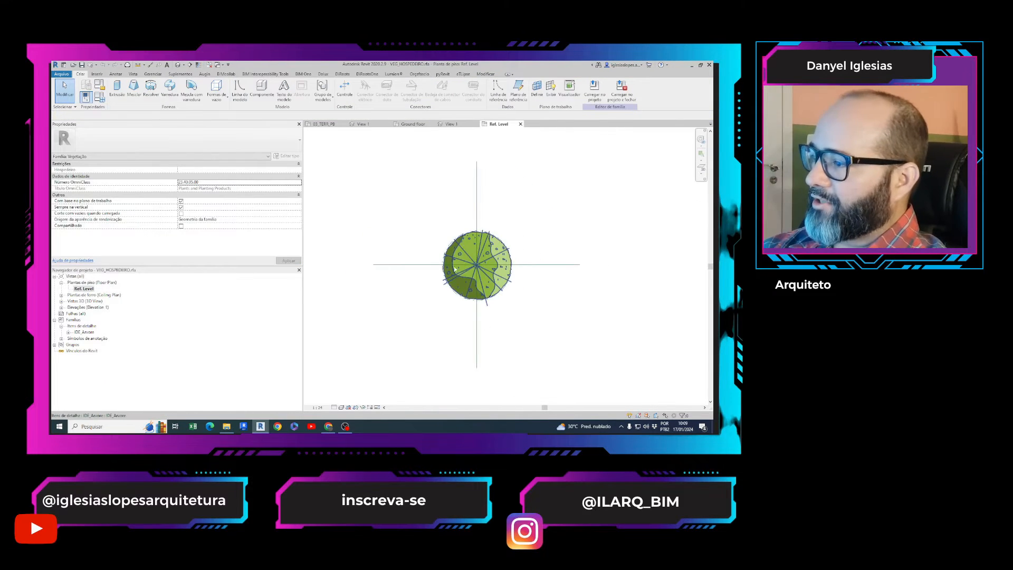
- Move the green foliage detail item up and to the right, clear of the dashed circle in the host family's plan
scroll(479, 290, up, 5)
scroll(434, 291, down, 1)
drag(434, 292, 597, 233)
click(530, 225)
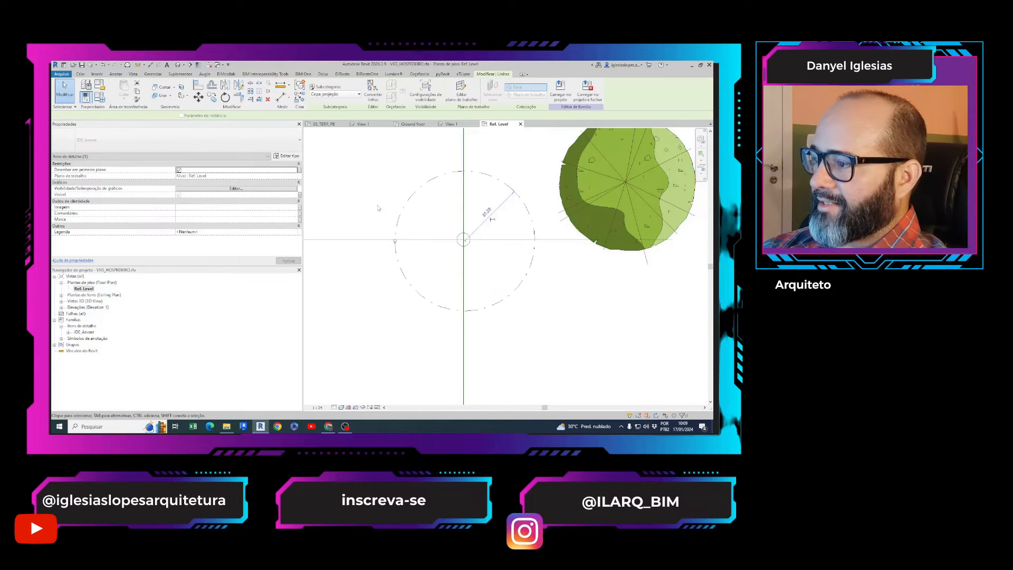
middle_drag(509, 274, 343, 387)
- Open the foliage detail item for editing, examine its filled regions, and return to the VEG_HOSPEDEIRO family's Ref. Level plan
drag(447, 298, 479, 254)
double_click(479, 253)
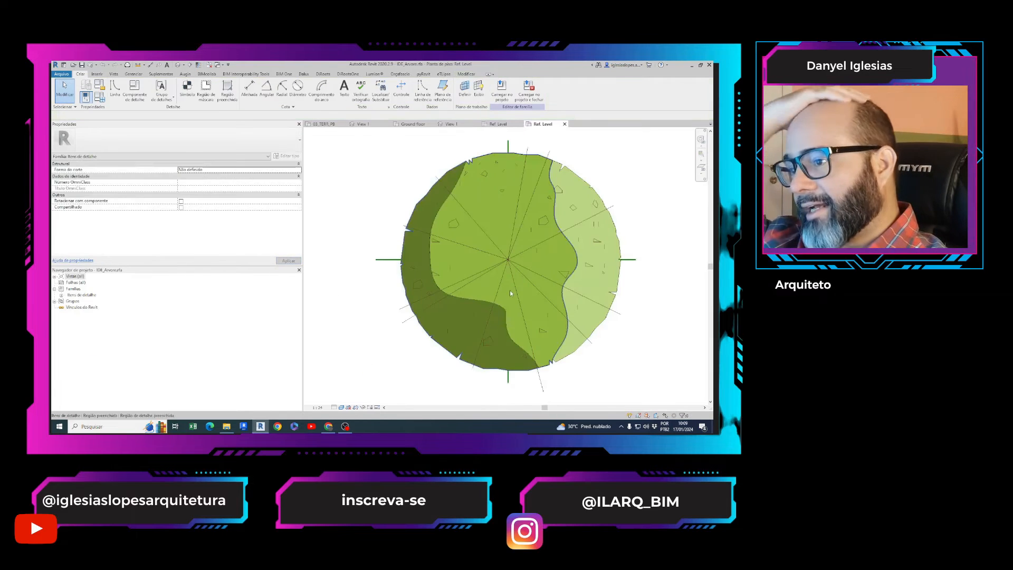
click(507, 125)
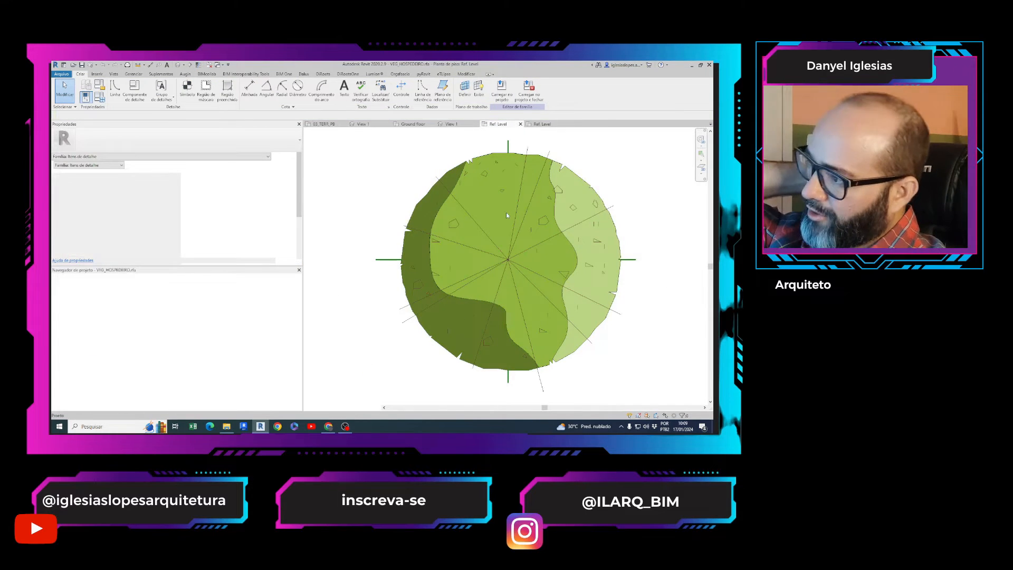
middle_drag(368, 308, 479, 236)
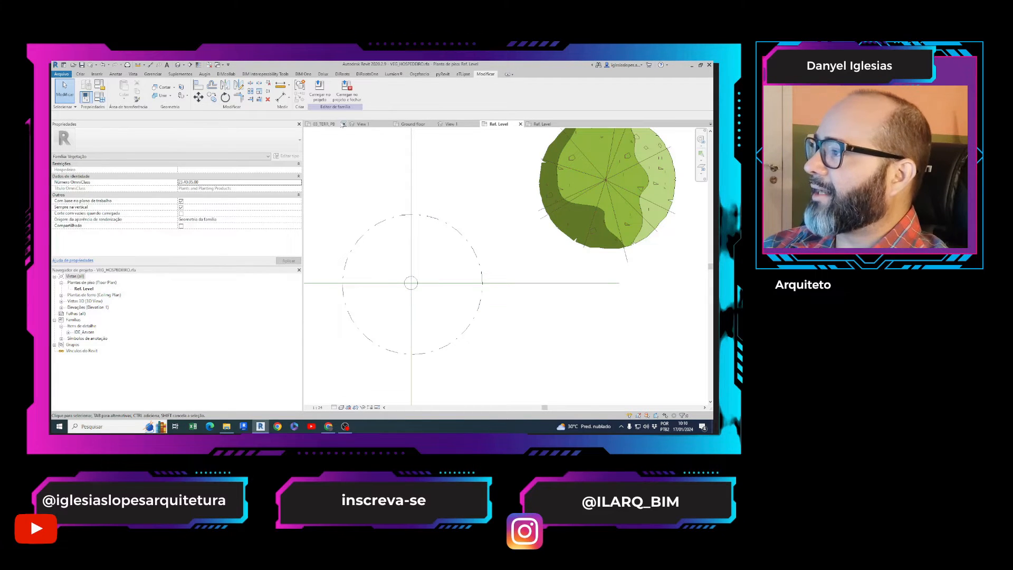
- Return to the 03_TERR_PB plan and turn off Veg_Copa for the upper large circular tree
click(340, 124)
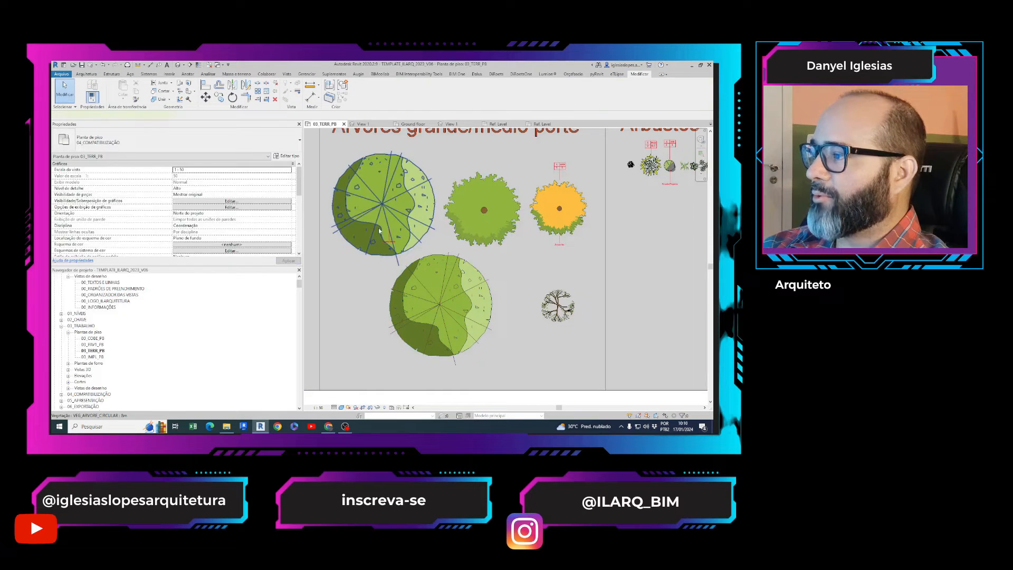
click(378, 231)
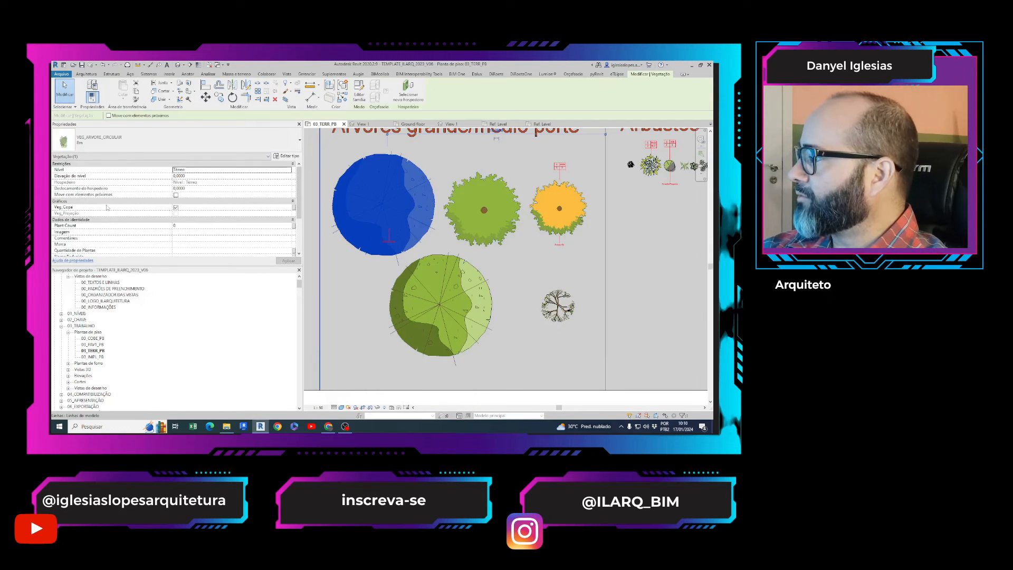
click(176, 208)
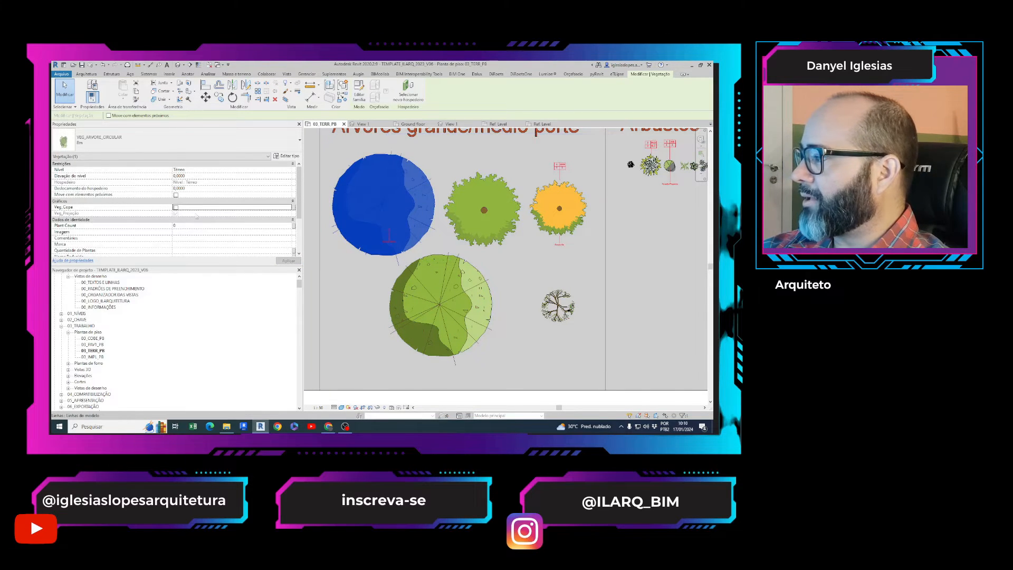
click(365, 271)
click(370, 255)
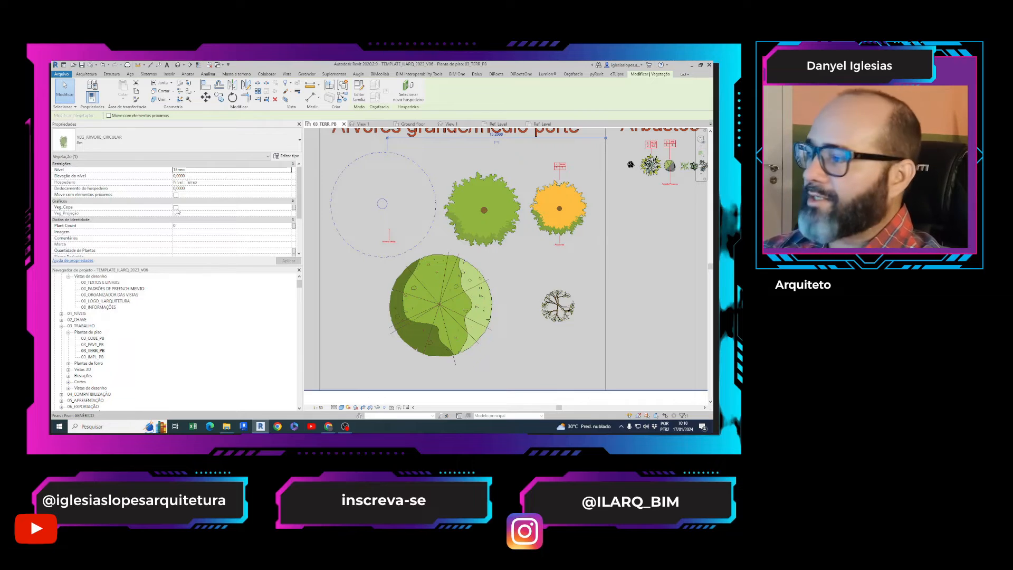
- Check the lower circular tree's properties and turn off Veg_Copa for the green leafy tree
scroll(474, 230, down, 1)
click(458, 280)
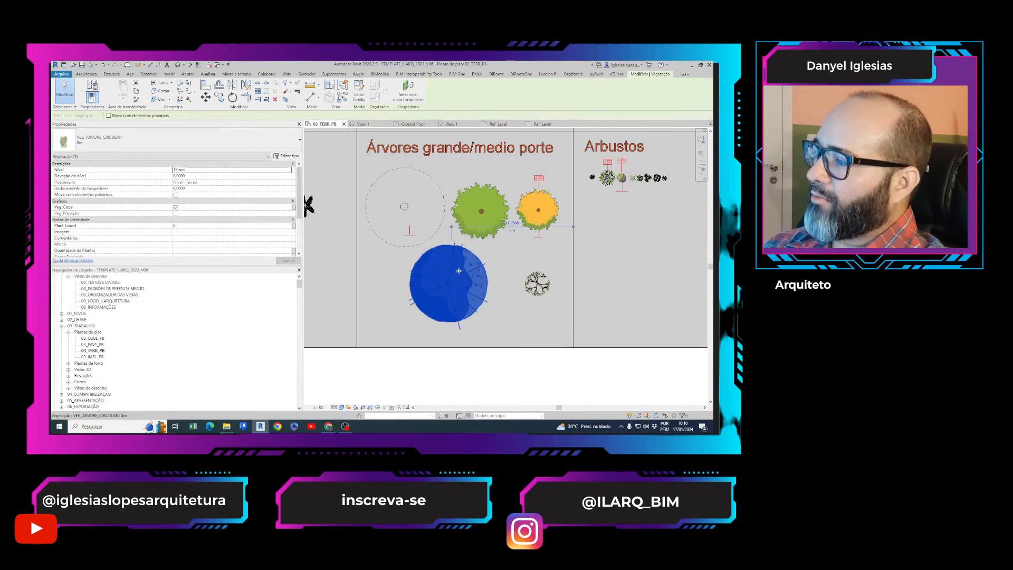
click(471, 211)
click(176, 207)
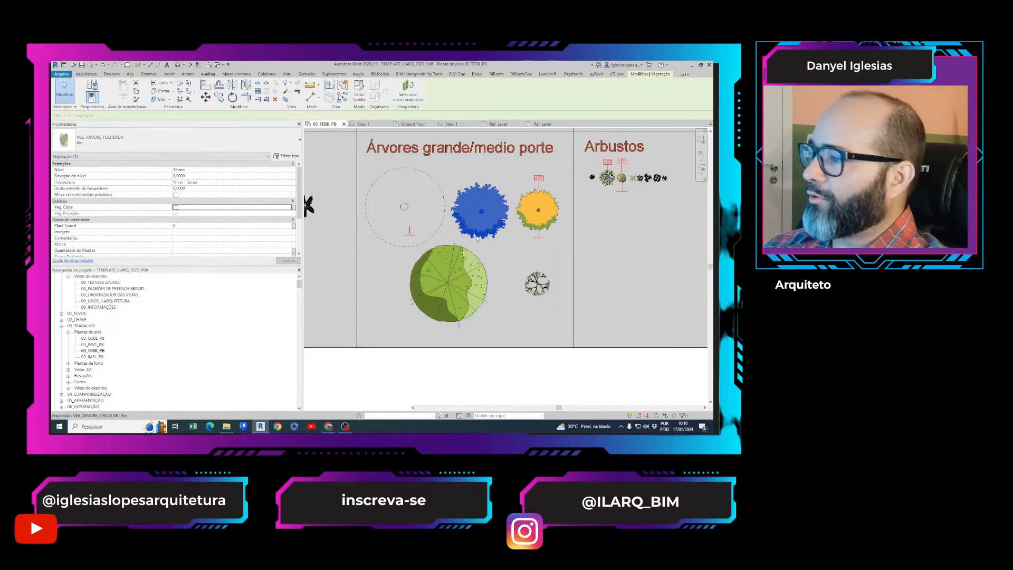
- Move the small branching tree closer to the yellow tree and turn off its Veg_Copa option
click(538, 210)
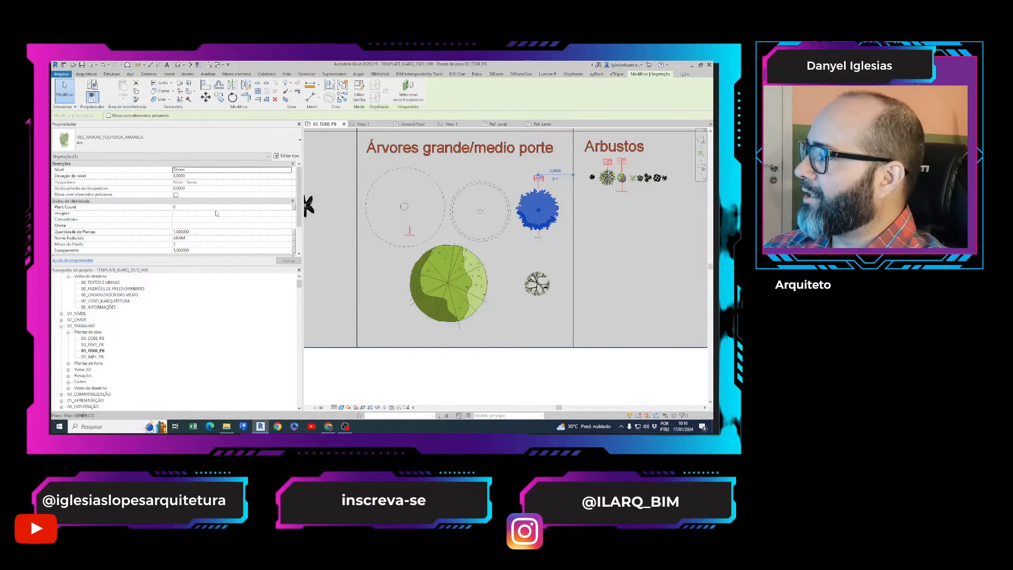
click(537, 284)
drag(537, 284, 516, 254)
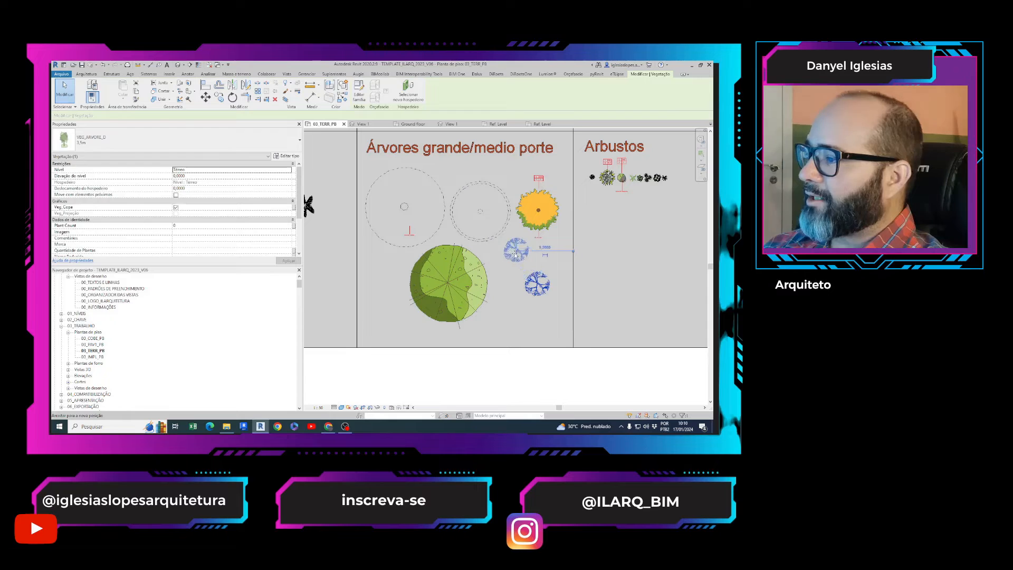
click(176, 207)
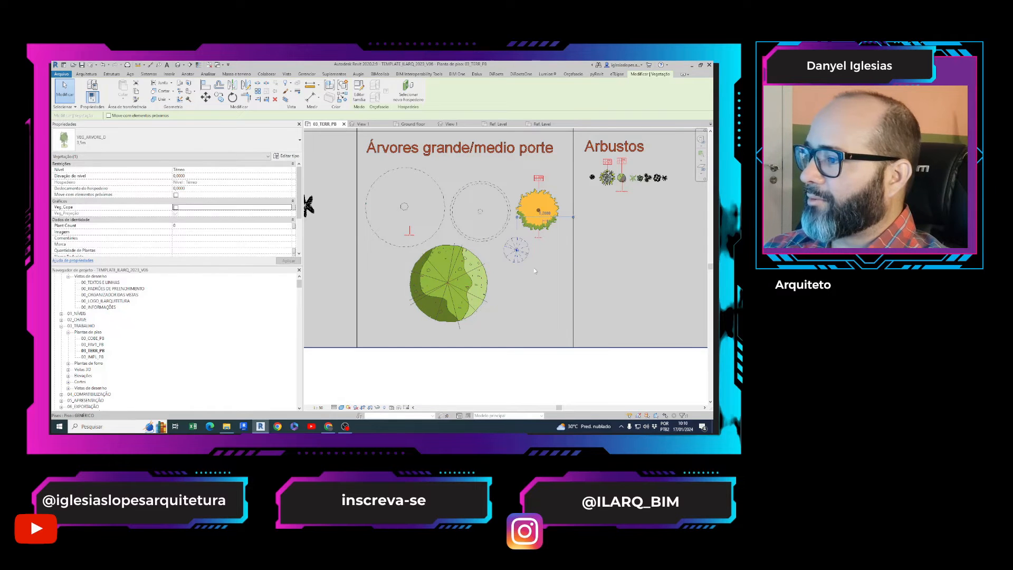
key(Escape)
- Select the shrub tagged AMED in the Arbustos area and examine its identity properties
scroll(531, 258, up, 5)
scroll(554, 264, down, 4)
middle_drag(508, 281, 388, 324)
click(511, 216)
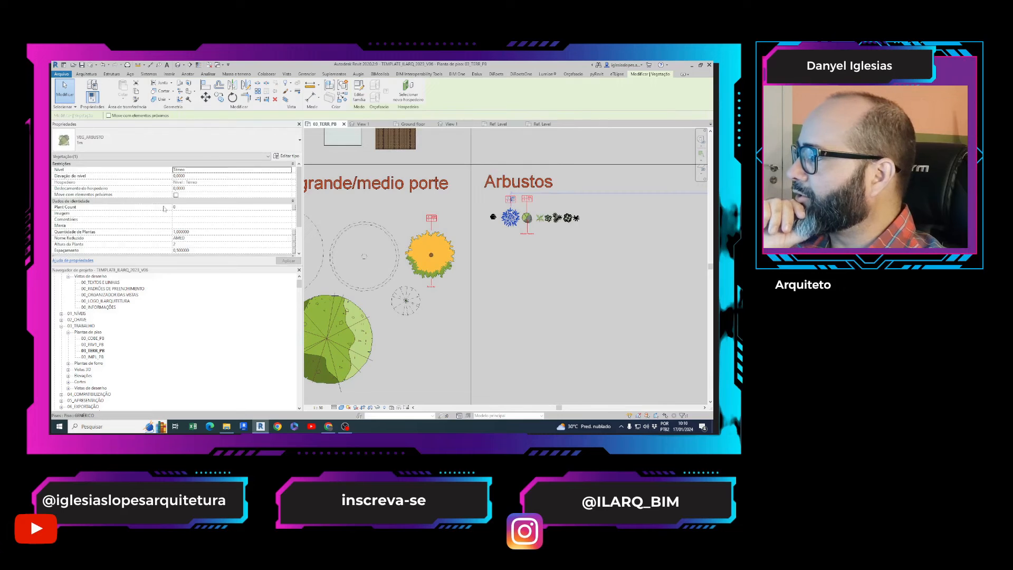
scroll(247, 223, down, 2)
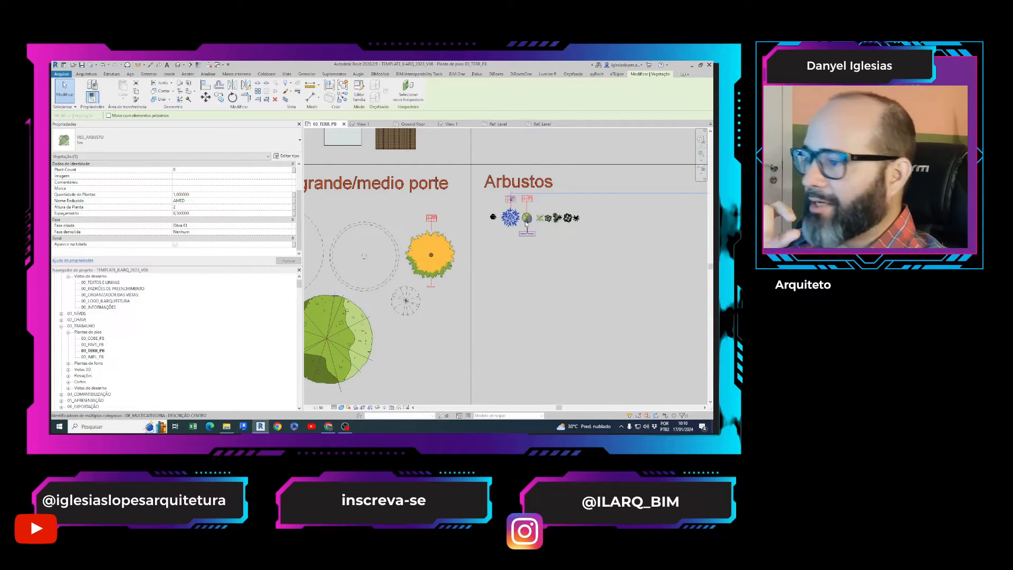
scroll(527, 221, up, 5)
- Examine the row of shrub families under Arbustos one by one, from the small flower to the leafy plants
click(451, 286)
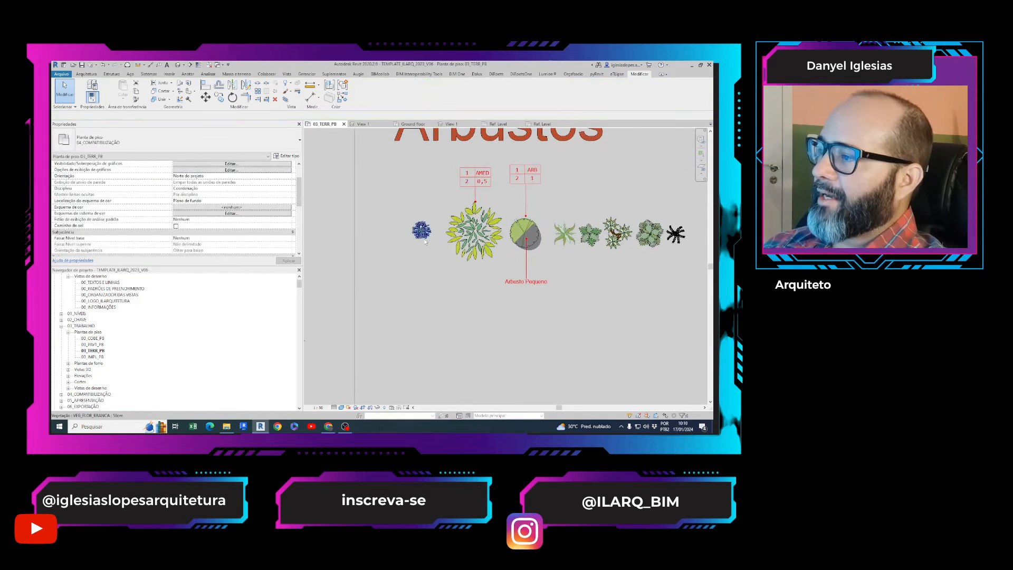
scroll(449, 275, down, 2)
scroll(448, 246, up, 3)
click(393, 262)
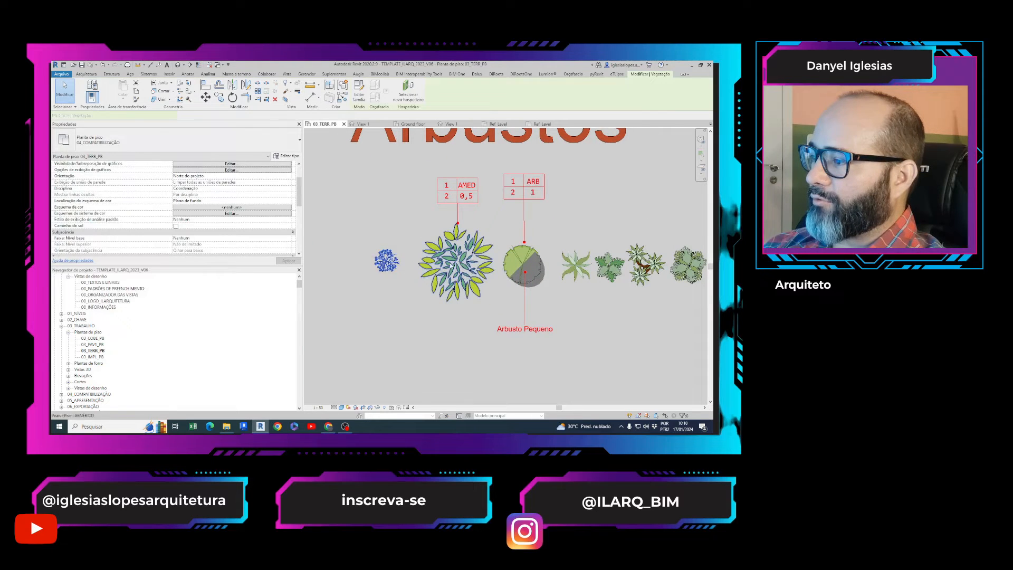
click(454, 264)
click(523, 263)
middle_drag(558, 267, 411, 266)
scroll(411, 266, up, 3)
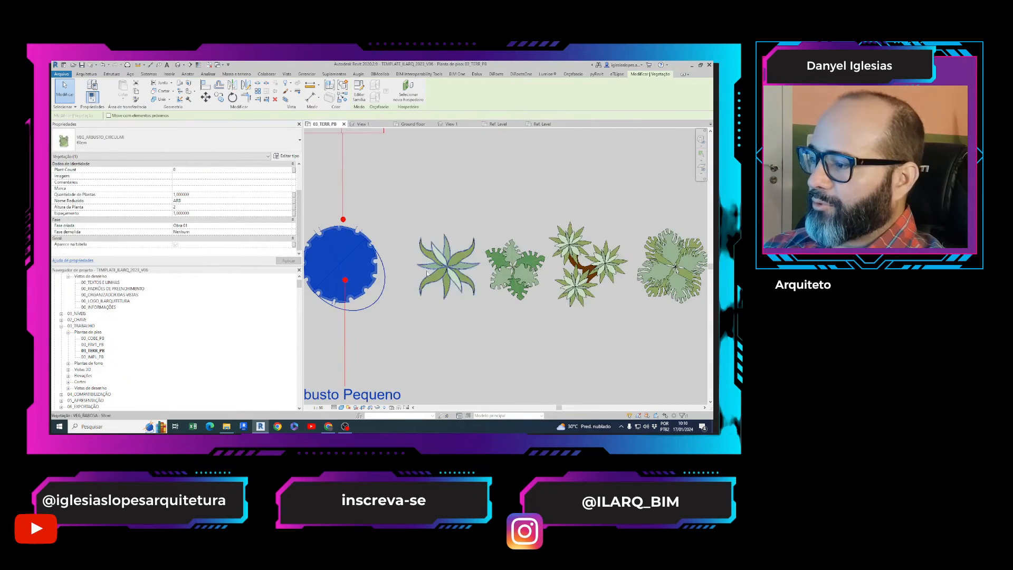
middle_drag(526, 295, 434, 295)
click(523, 277)
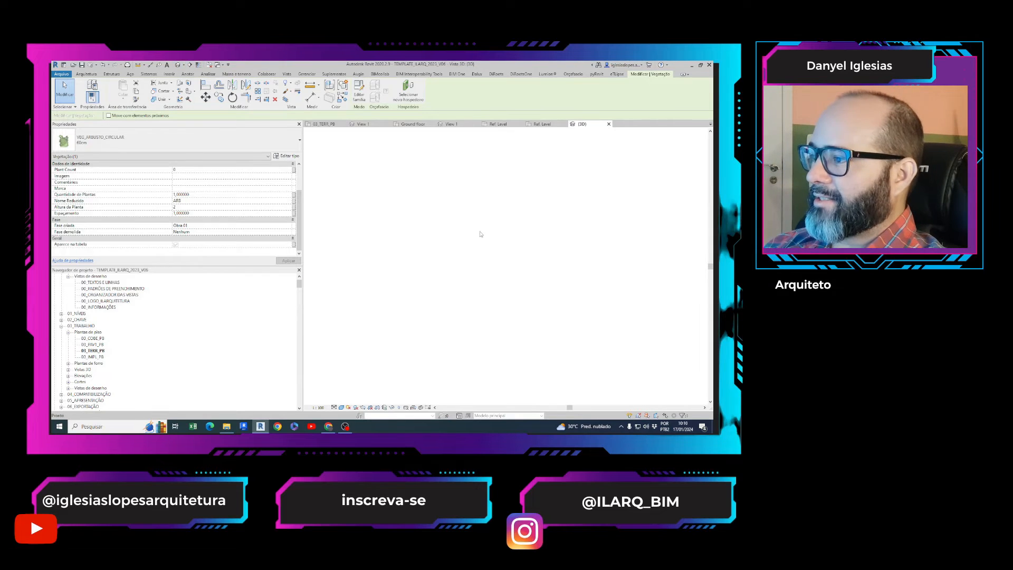
- Examine the vegetation in the 3D view and return to the Arbustos area of the 03_TERR_PB plan
scroll(578, 201, up, 3)
scroll(580, 204, up, 5)
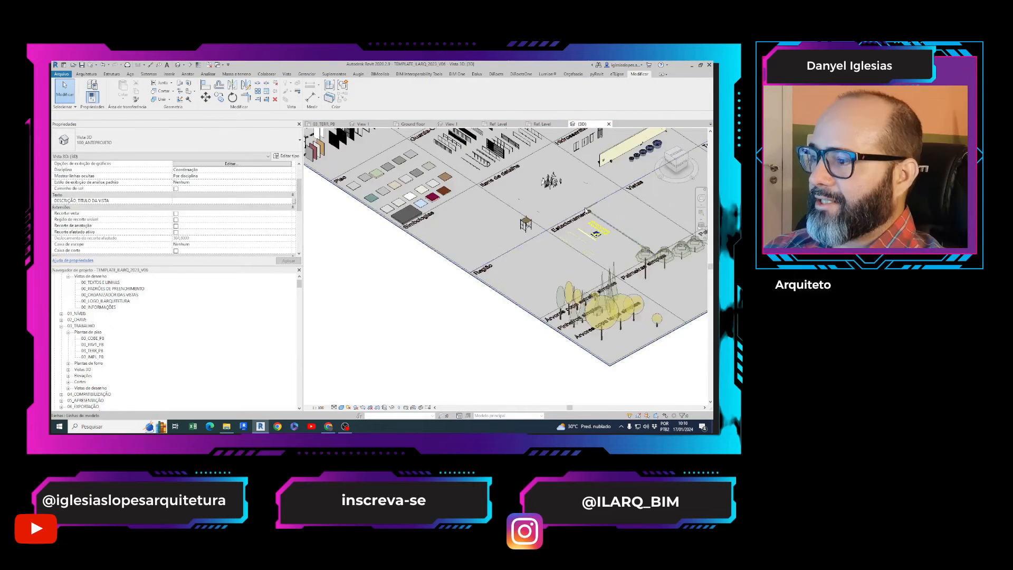
click(324, 124)
scroll(449, 219, down, 7)
middle_drag(501, 224, 473, 225)
scroll(452, 227, up, 2)
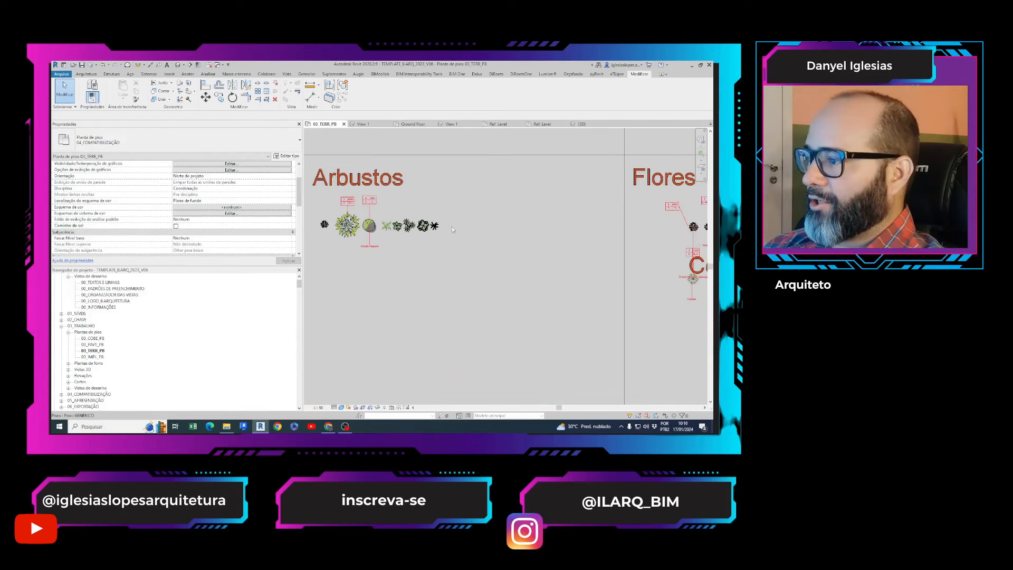
- Create a vertical section line beside the shrub row, between Arbustos and Flores
click(287, 74)
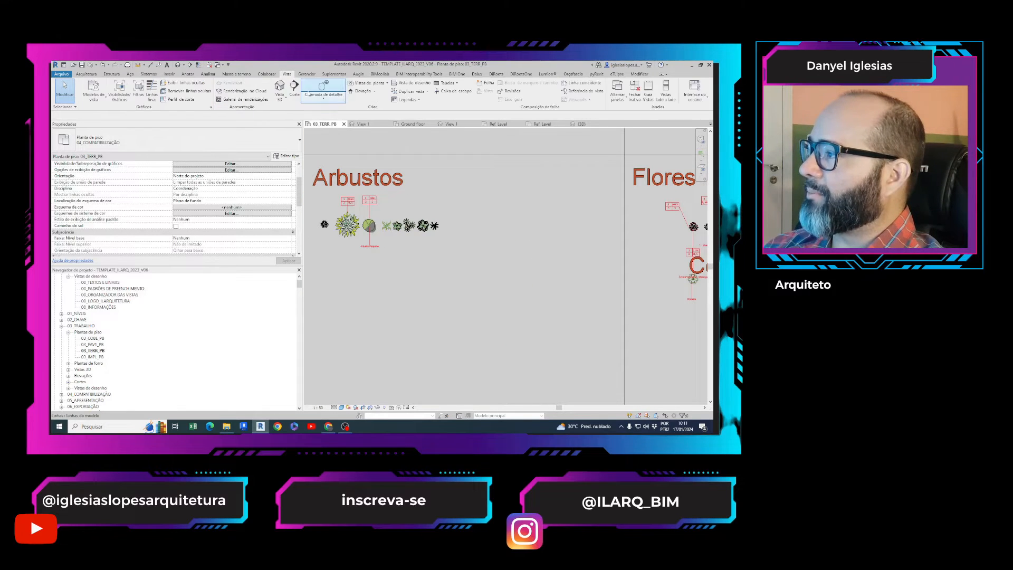
click(477, 198)
click(477, 317)
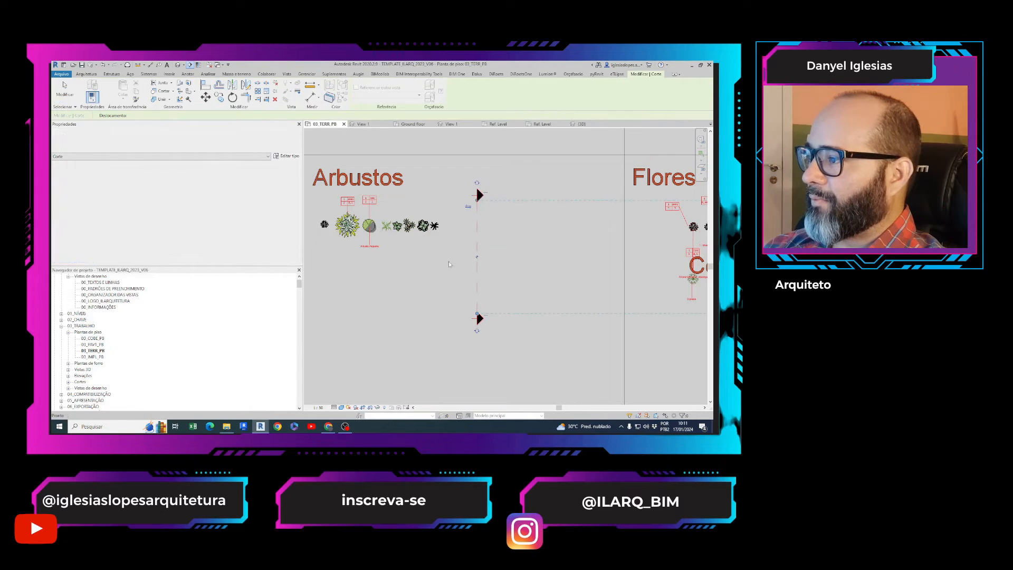
- Draw a vertical wall just beyond the section line, parallel to it and slightly longer
key(w)
key(a)
click(506, 187)
click(506, 321)
key(Escape)
key(Escape)
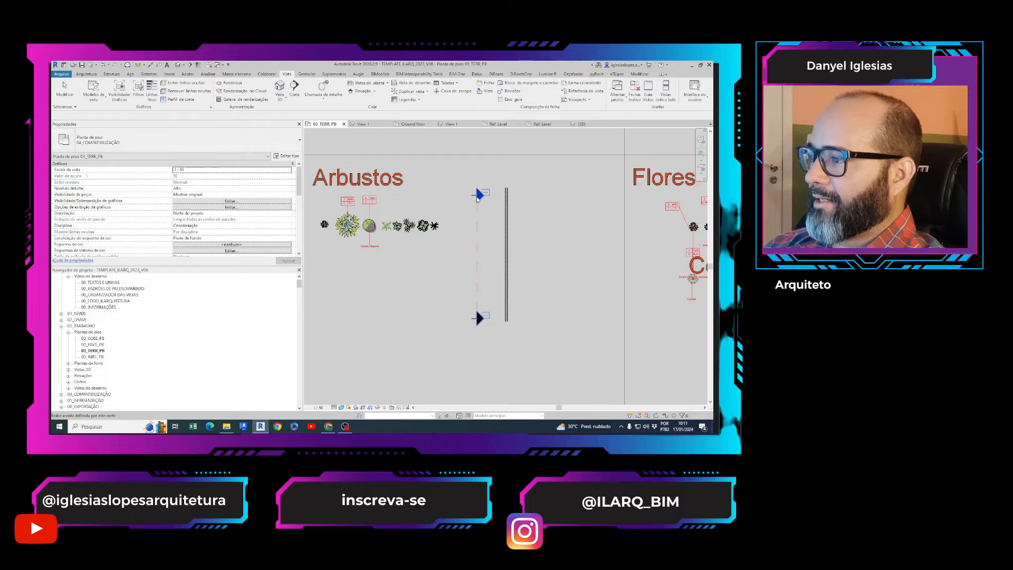
- Close all other open views and family files, leaving only the 03_TERR_PB plan open
click(388, 124)
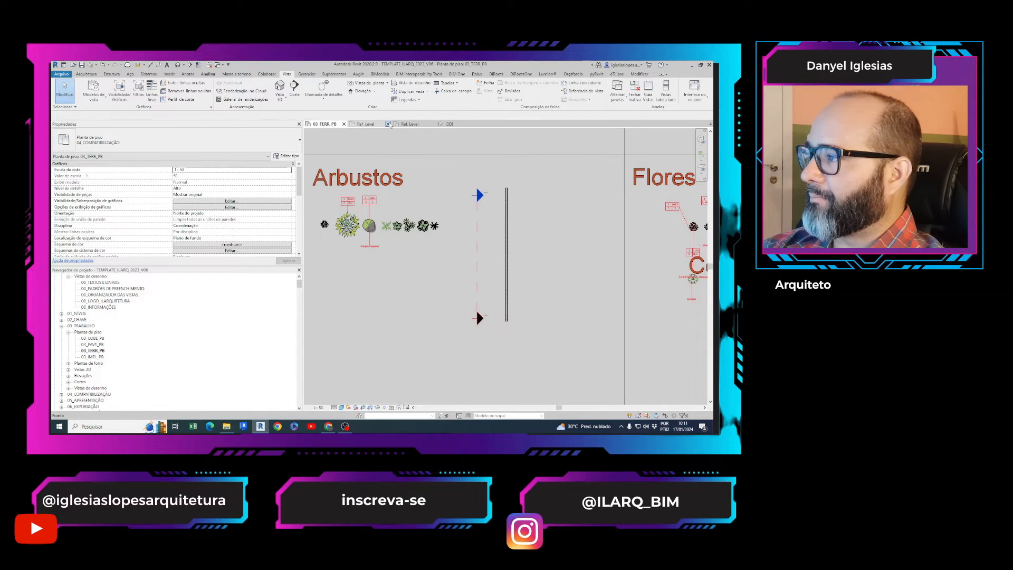
click(389, 124)
key(Right)
key(Return)
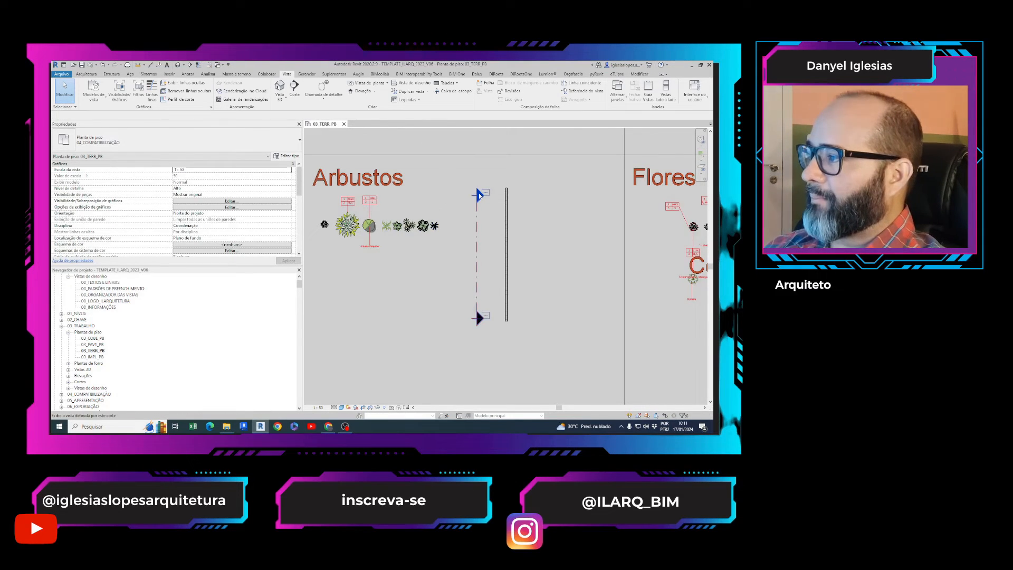
- Open the new section's view, tile it beside the 03_TERR_PB plan and select its crop region
double_click(479, 195)
key(w)
key(t)
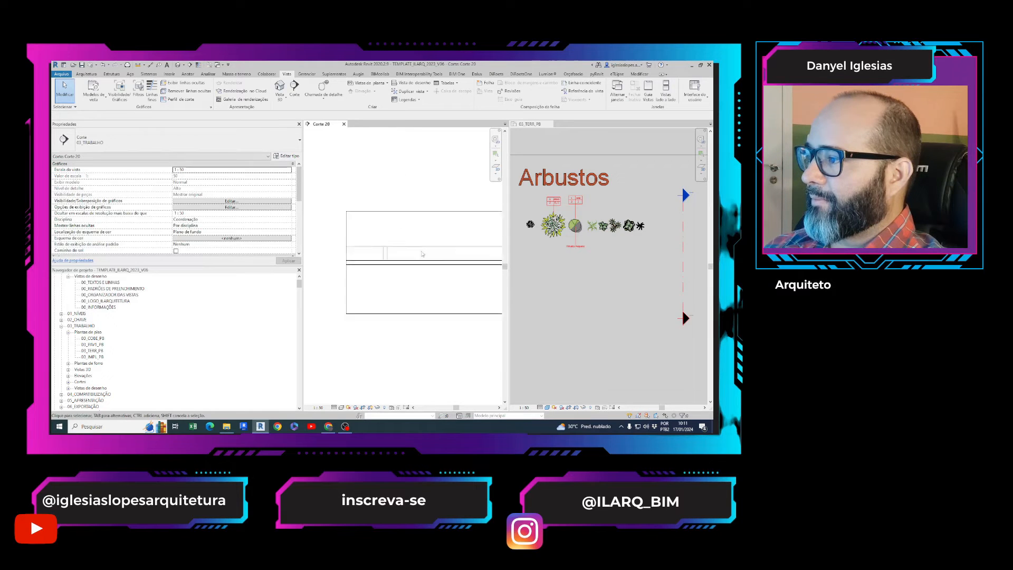
click(479, 210)
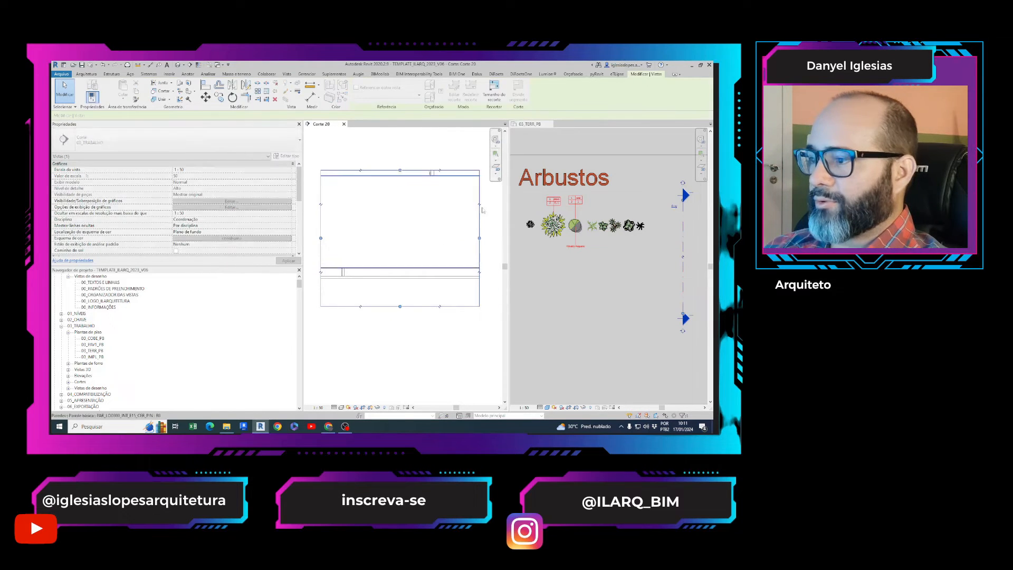
- Create similar shrubs from the VEG_ARBUSTO_FOLHAGRANDE 50cm in the plan, placing five on the wall's face in the section view
click(630, 227)
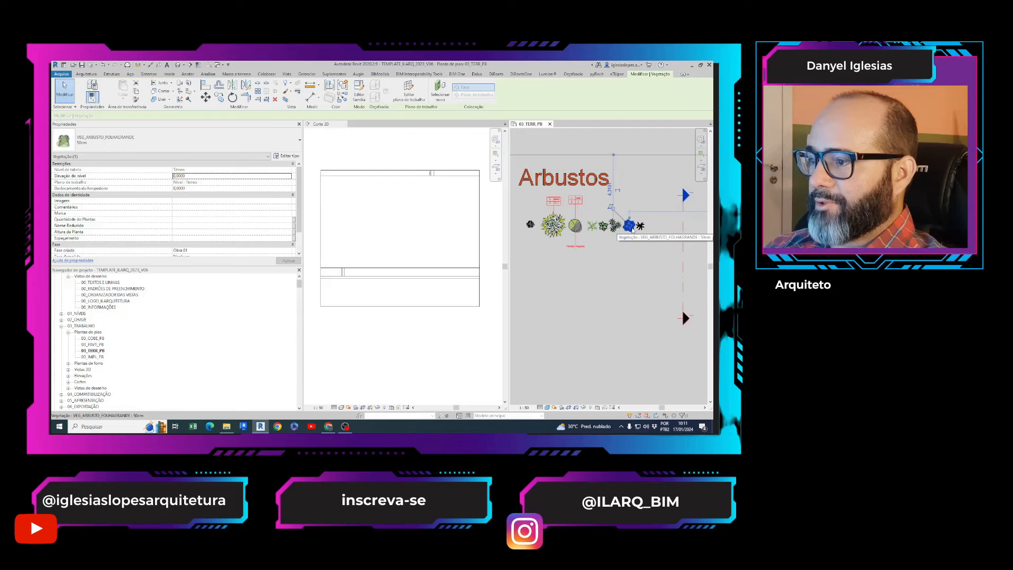
right_click(632, 230)
click(654, 309)
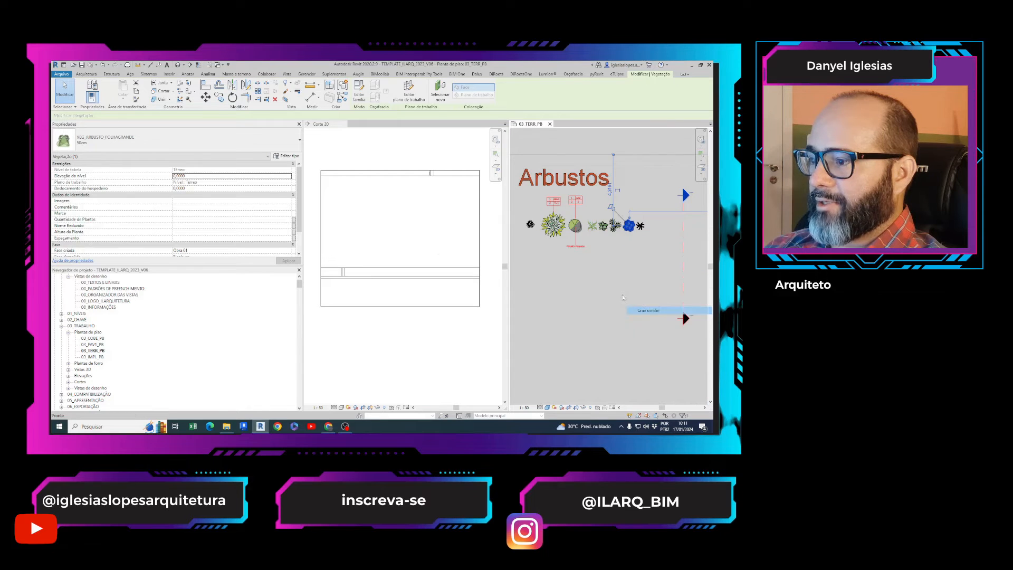
click(442, 257)
scroll(340, 188, up, 2)
click(349, 188)
click(345, 216)
click(363, 231)
click(346, 256)
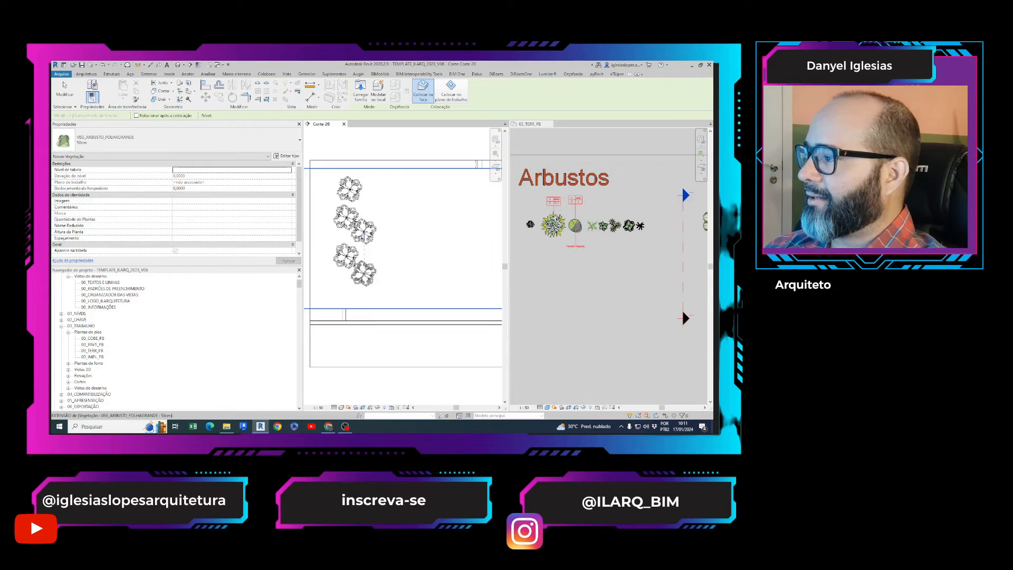
click(364, 274)
- Try to place a copy of the last shrub in the Arbustos row on the wall in the section view
click(633, 243)
key(Escape)
right_click(640, 226)
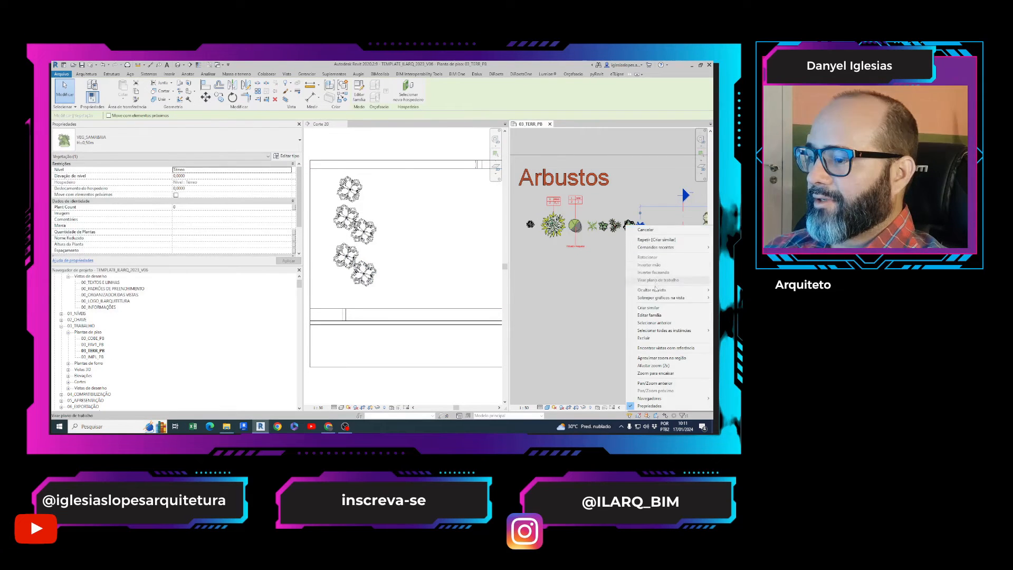
click(390, 192)
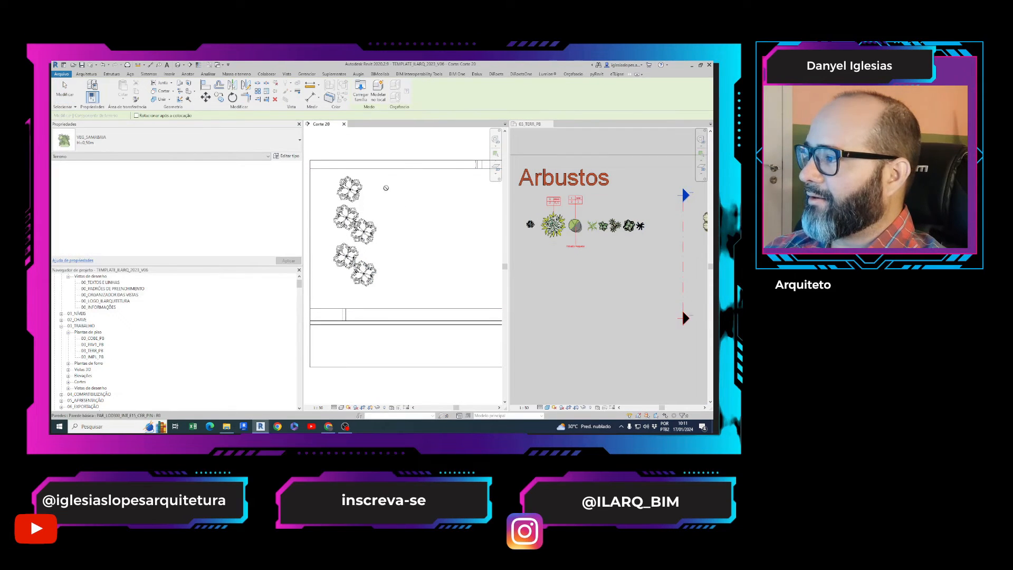
- Create similar plants from the VEG_RAFIS 50cm in the plan, placing several on the wall's face beside the existing shrubs in the section view
click(615, 226)
right_click(617, 228)
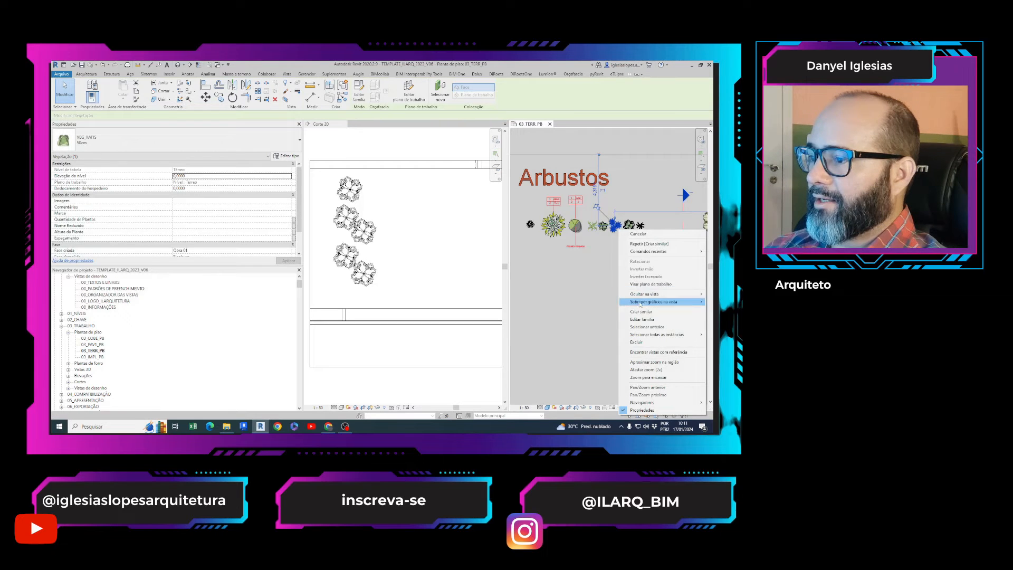
click(641, 312)
click(380, 190)
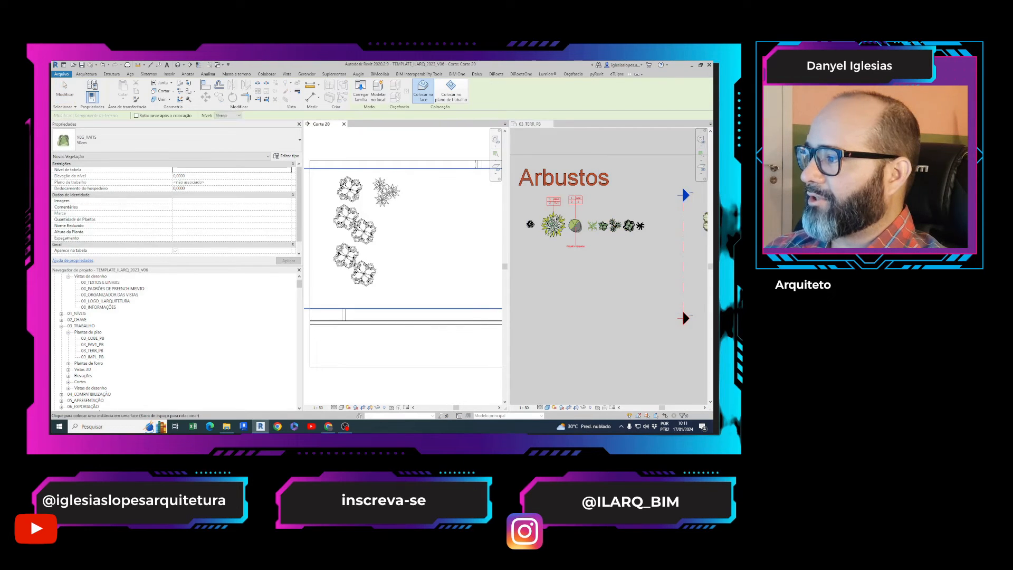
click(388, 227)
click(394, 258)
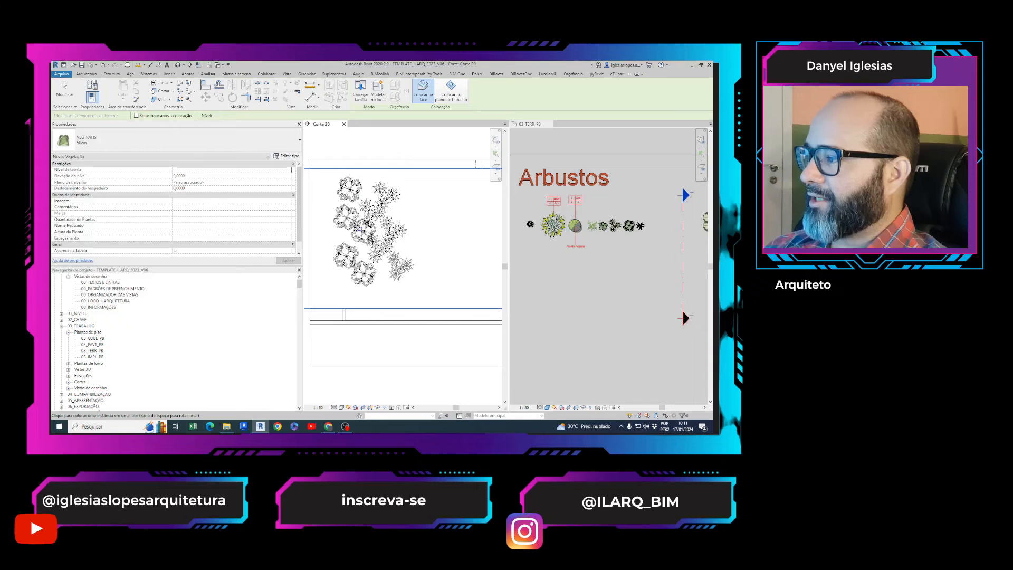
key(Escape)
- Open the default 3D view and examine the shrubs mounted on the wall up close
scroll(378, 217, down, 2)
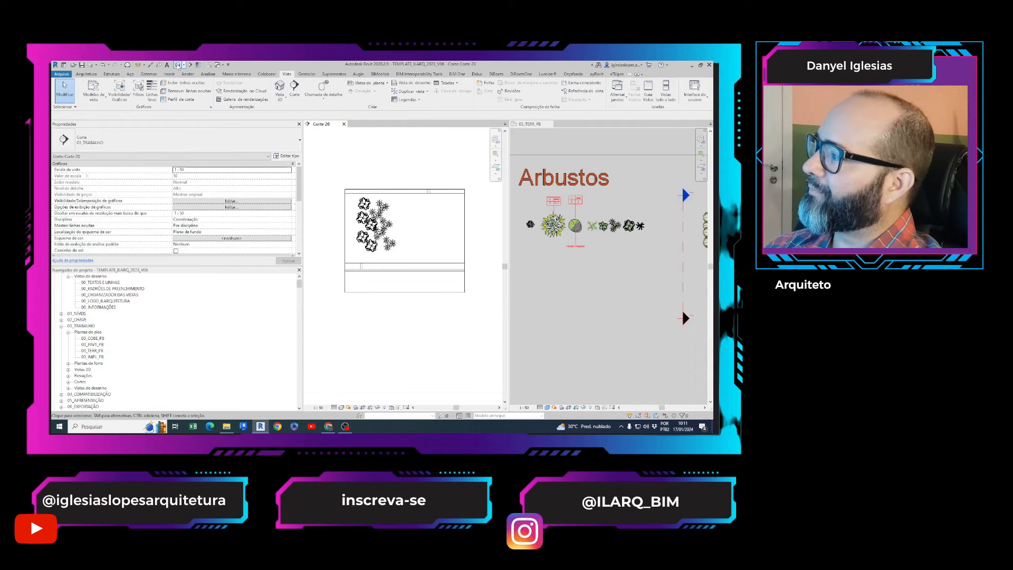
click(178, 64)
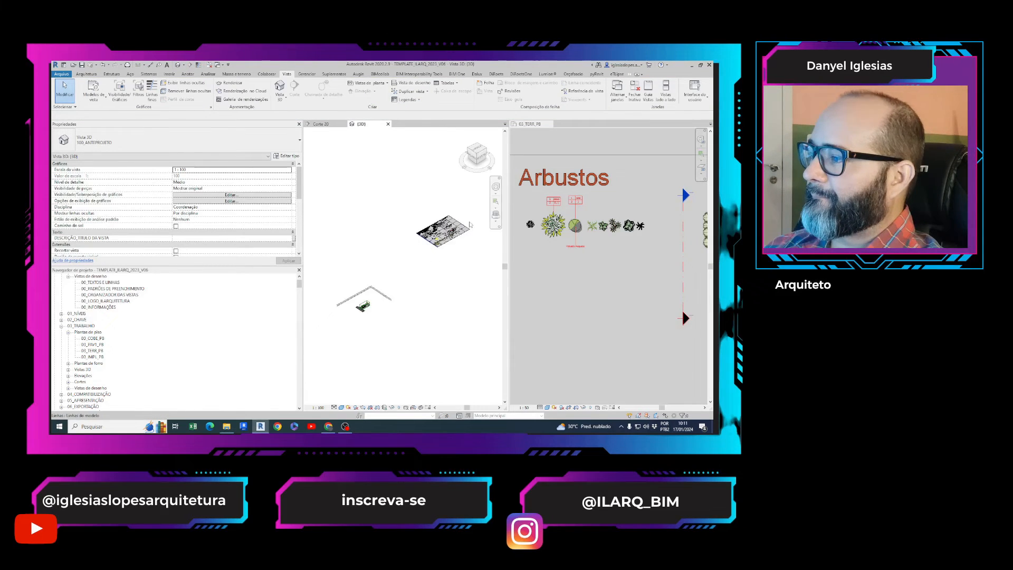
scroll(470, 224, up, 10)
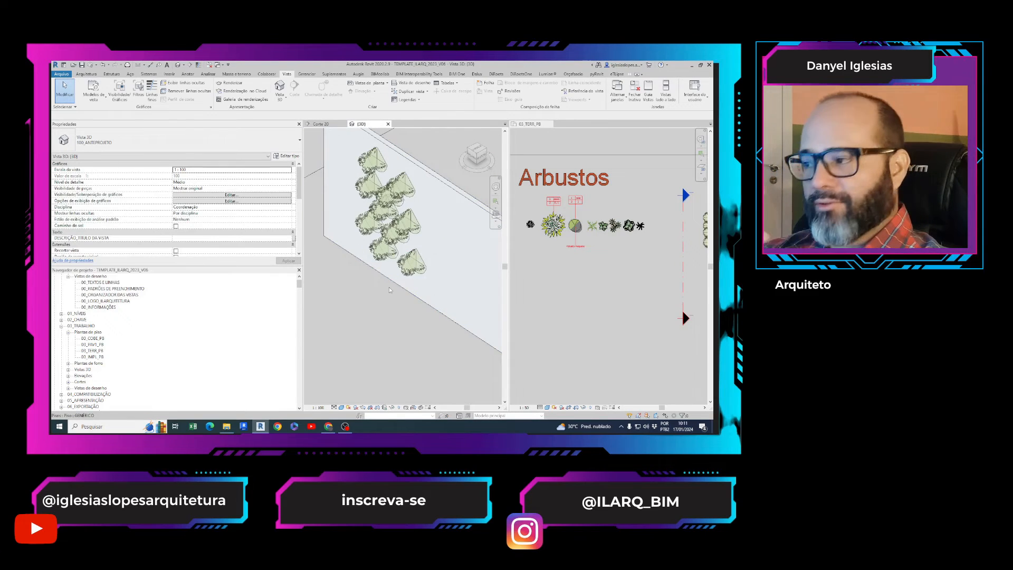
- Open the lowest wall plant's family for editing and check its work-plane-based option
click(411, 271)
double_click(411, 270)
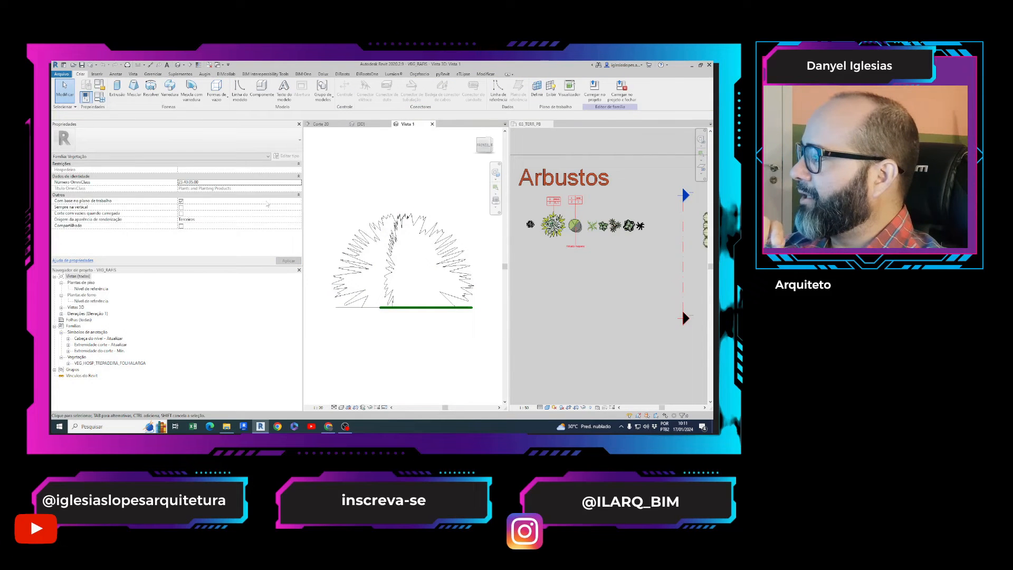
click(83, 209)
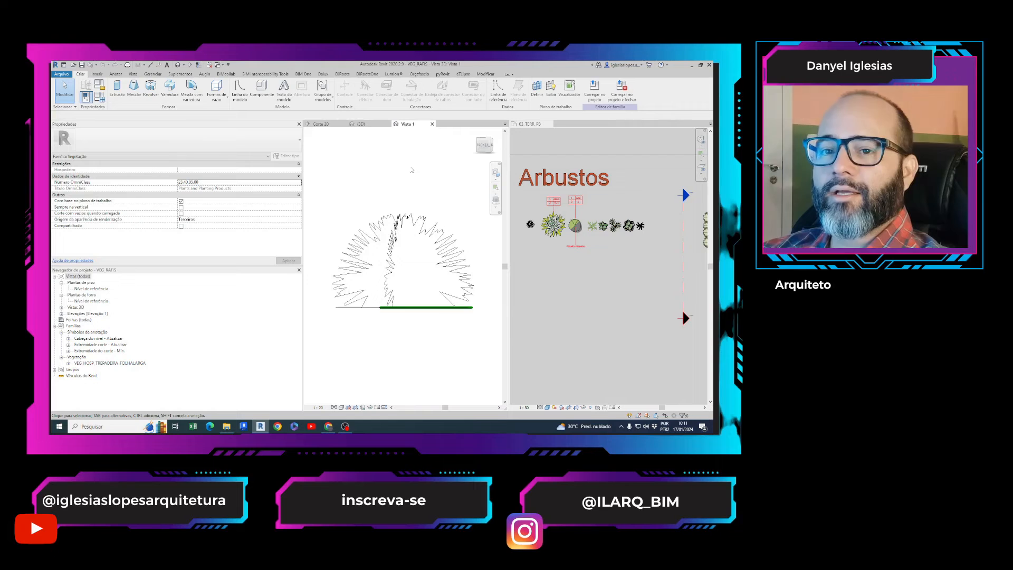
- Return to the project's 3D view and examine the Flores and Coníferas samples beyond the wall
click(357, 124)
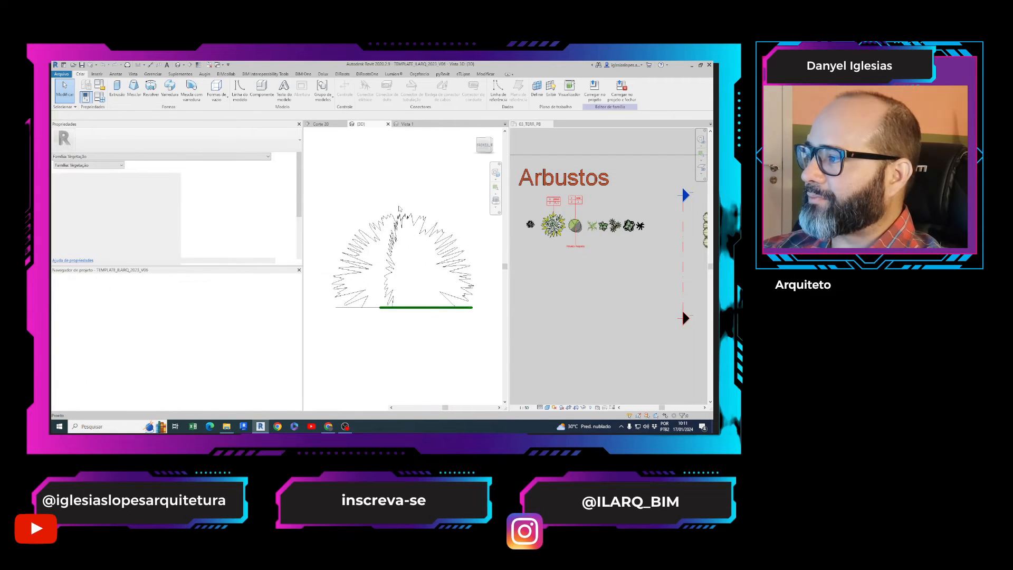
scroll(411, 232, down, 5)
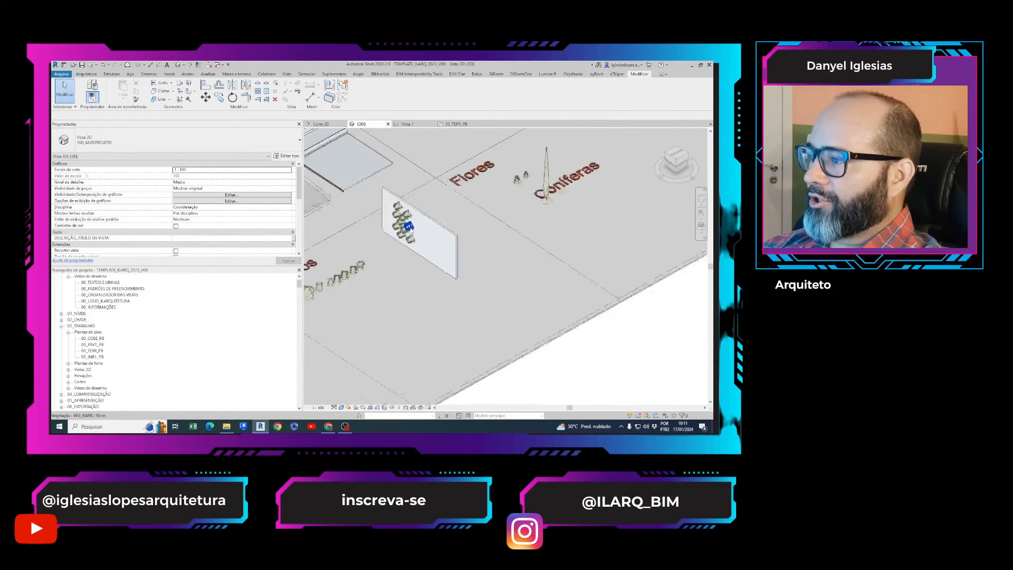
middle_drag(486, 201, 459, 232)
scroll(459, 232, up, 2)
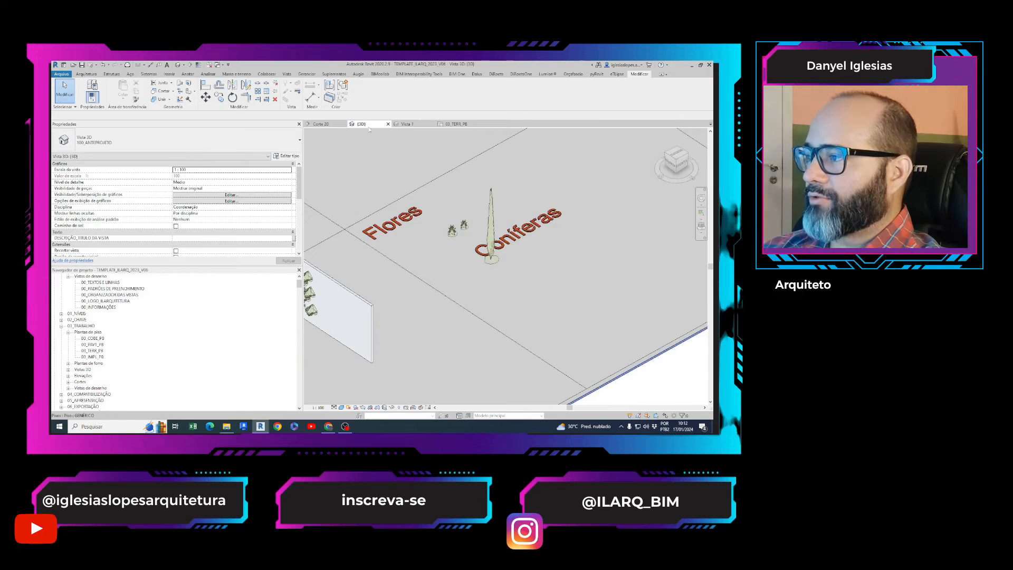
- Switch to the 03_TERR_PB plan and select the conifer in the Coníferas area
click(455, 124)
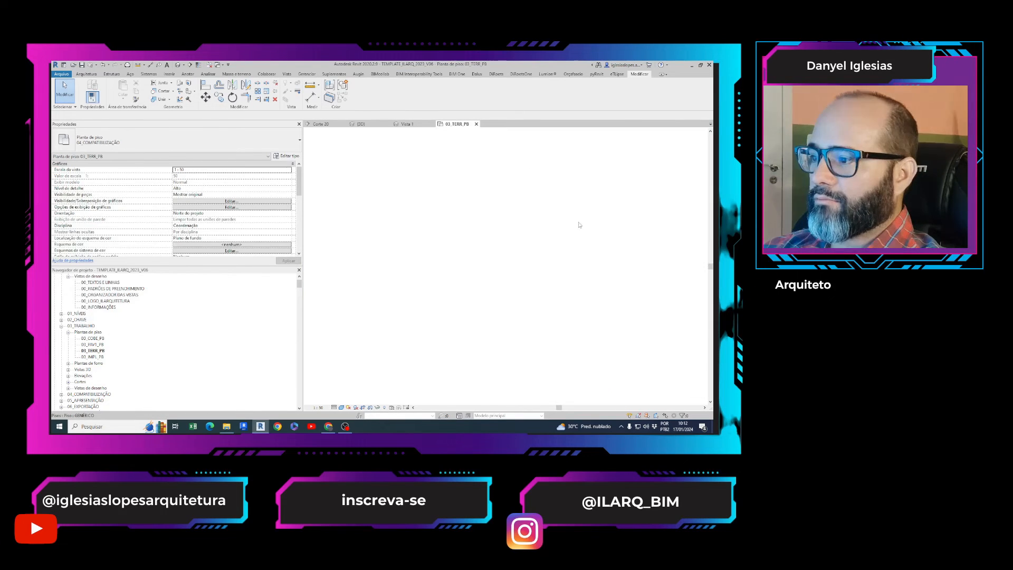
scroll(556, 233, down, 3)
scroll(555, 232, up, 3)
scroll(528, 236, up, 1)
scroll(454, 214, down, 2)
middle_drag(465, 215, 493, 192)
click(428, 294)
scroll(433, 315, down, 5)
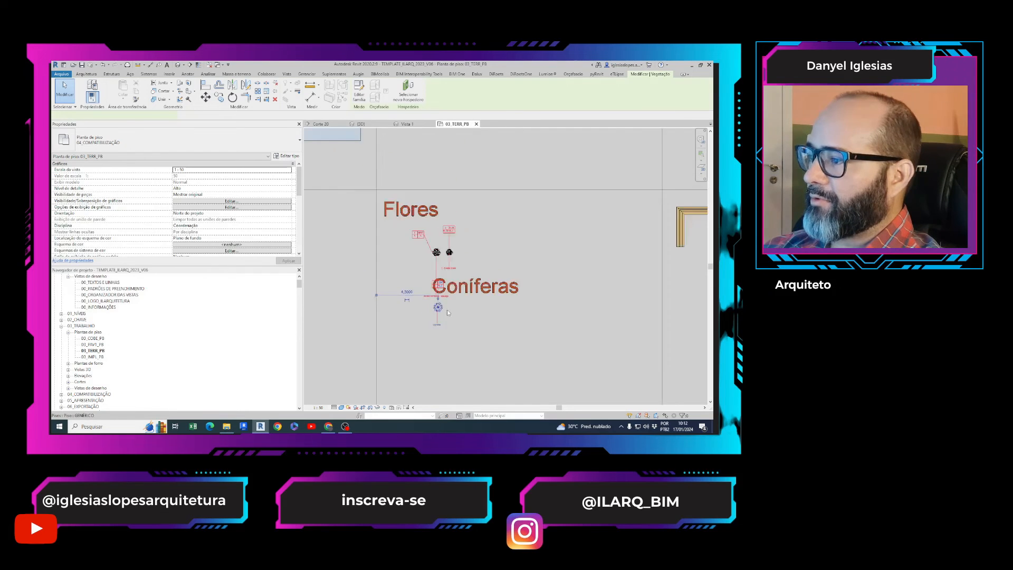
- Open the family of the largest tree under Árvores copa larga simples for editing
middle_drag(433, 305, 646, 305)
mouse_move(471, 309)
middle_down()
mouse_move(613, 309)
mouse_move(456, 320)
middle_up()
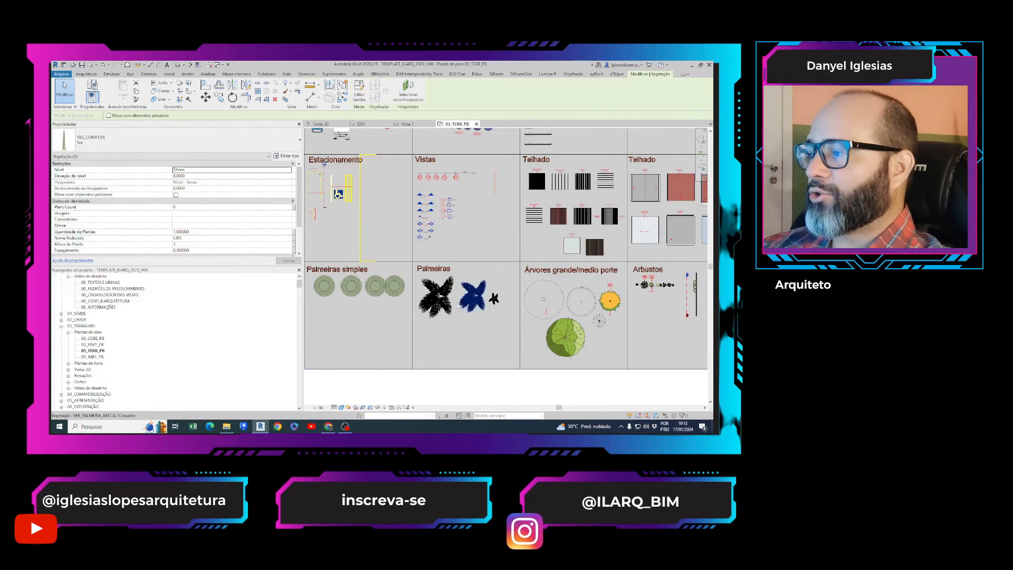
scroll(401, 308, down, 4)
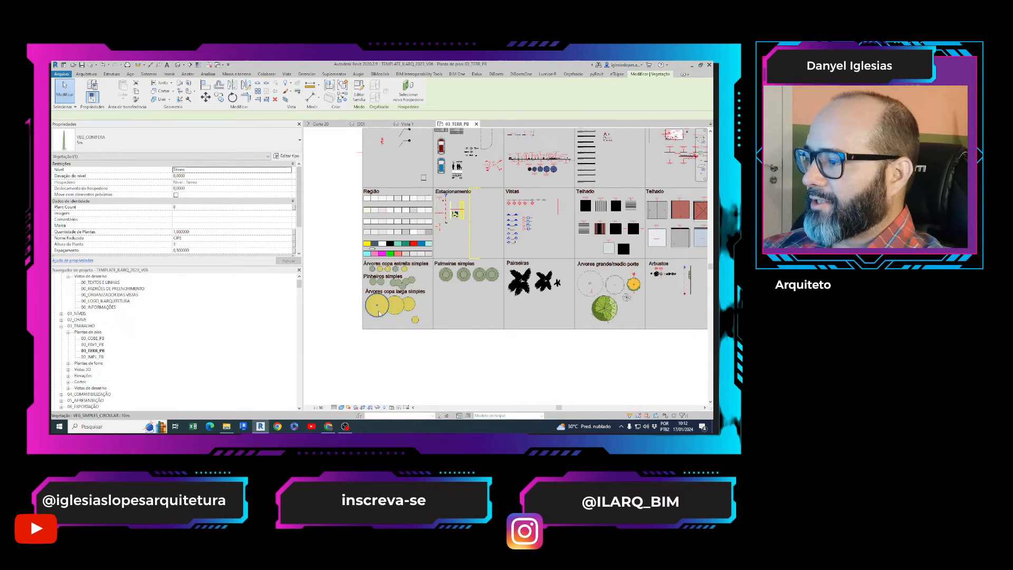
right_click(379, 314)
click(419, 209)
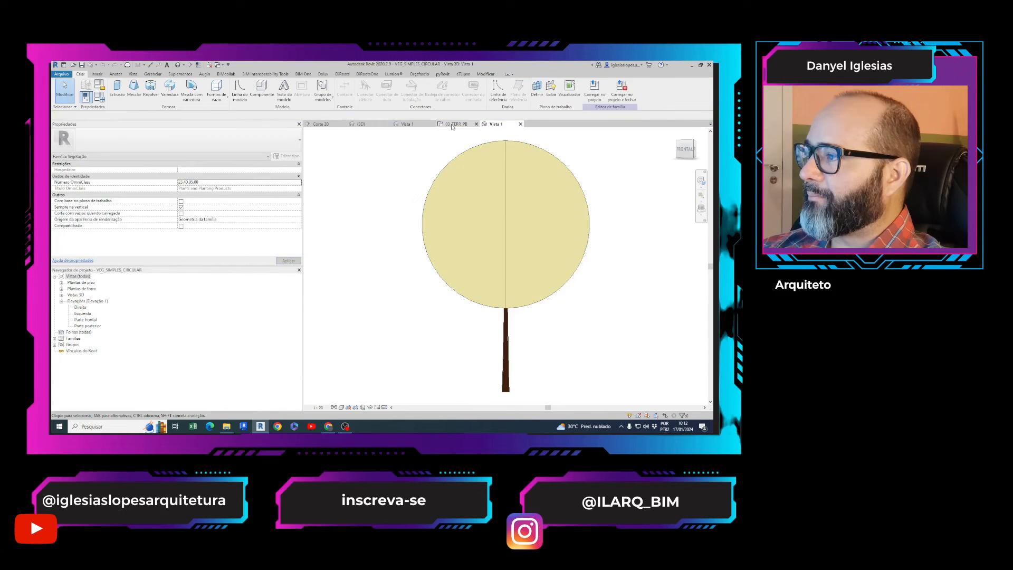
- Back in the 03_TERR_PB plan, place three similar VEG_SIMPLES_CIRCULAR trees in the space below the Palmeiras simples samples
click(452, 125)
right_click(387, 310)
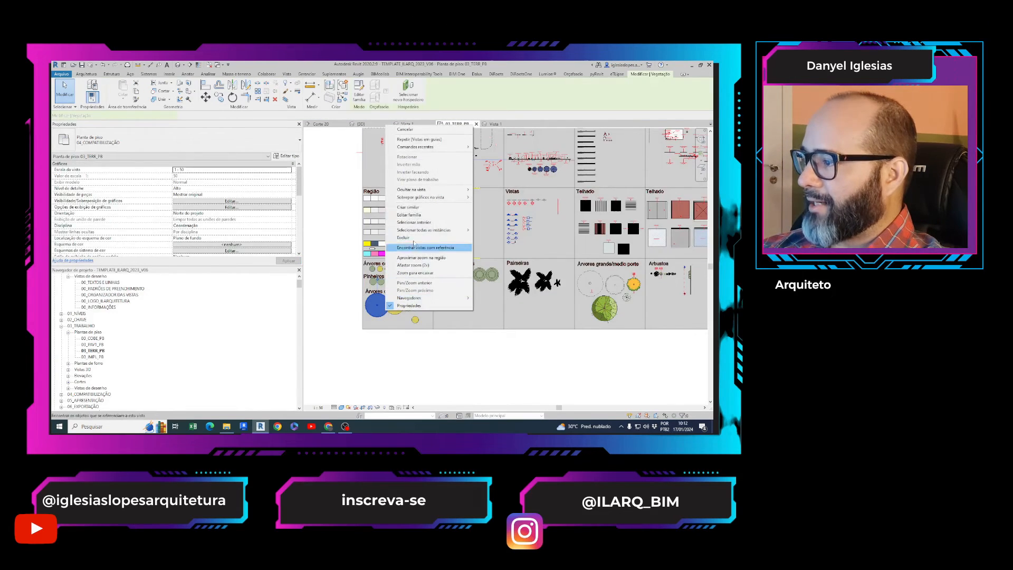
click(408, 206)
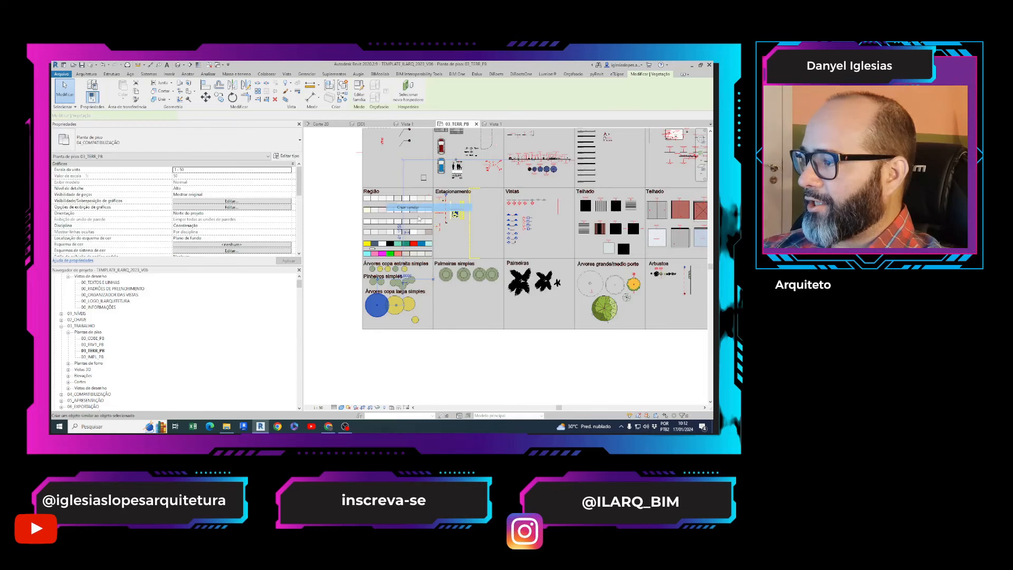
click(450, 298)
click(465, 305)
click(451, 320)
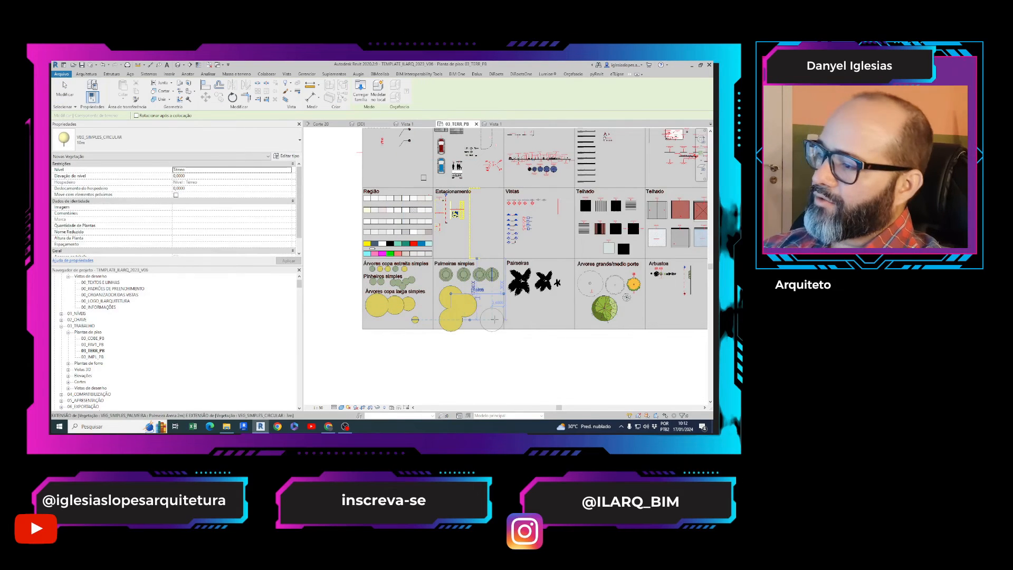
key(Escape)
key(Escape)
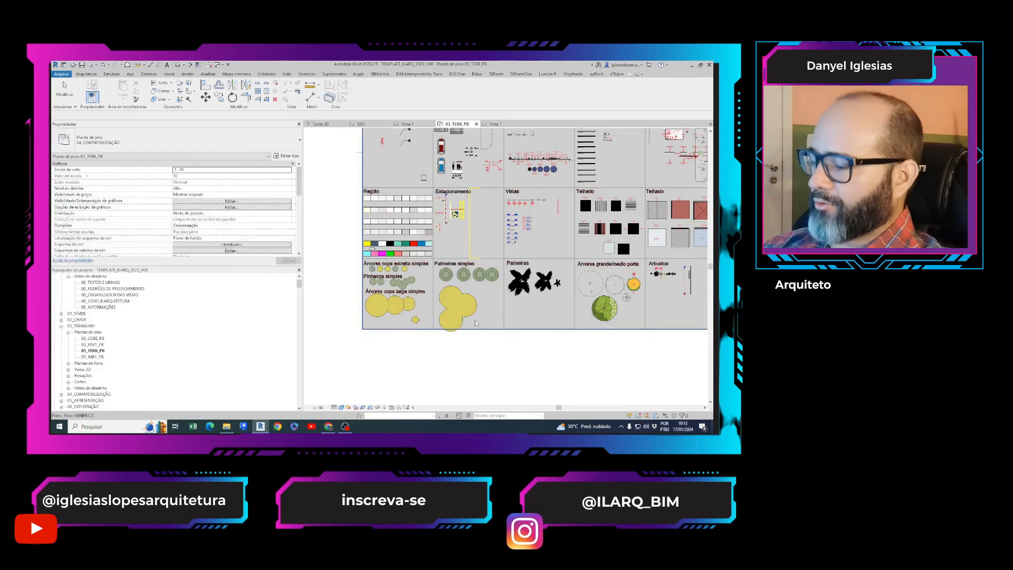
- Select the three new circular trees and change their type to VEG_ARVORE_D 3,5m
click(452, 298)
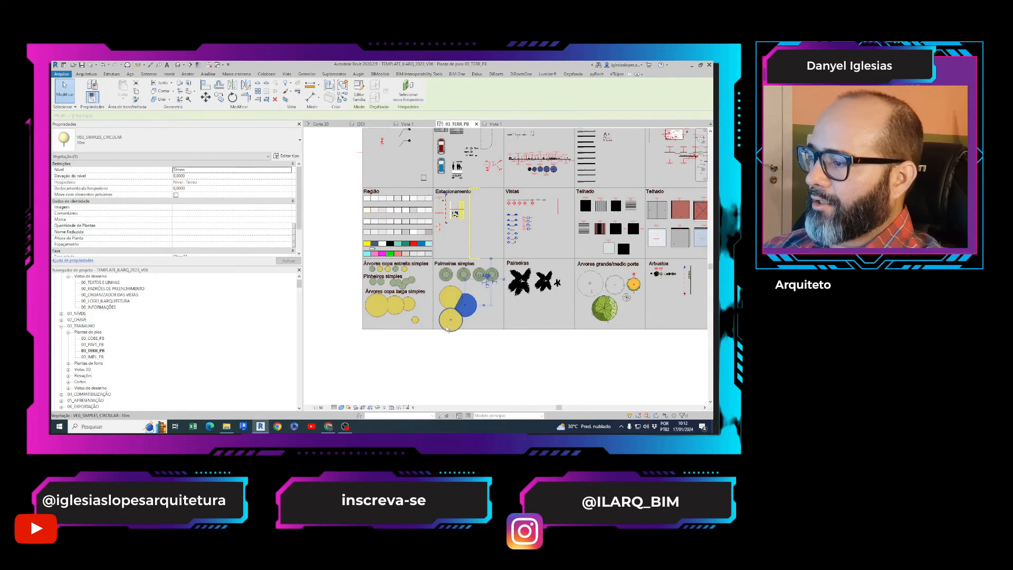
click(161, 140)
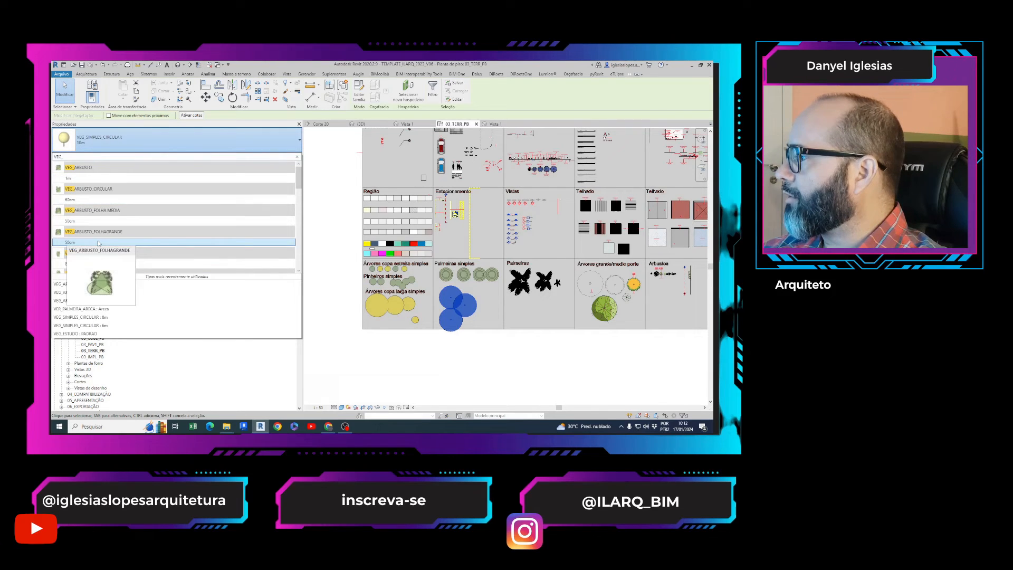
scroll(139, 253, down, 3)
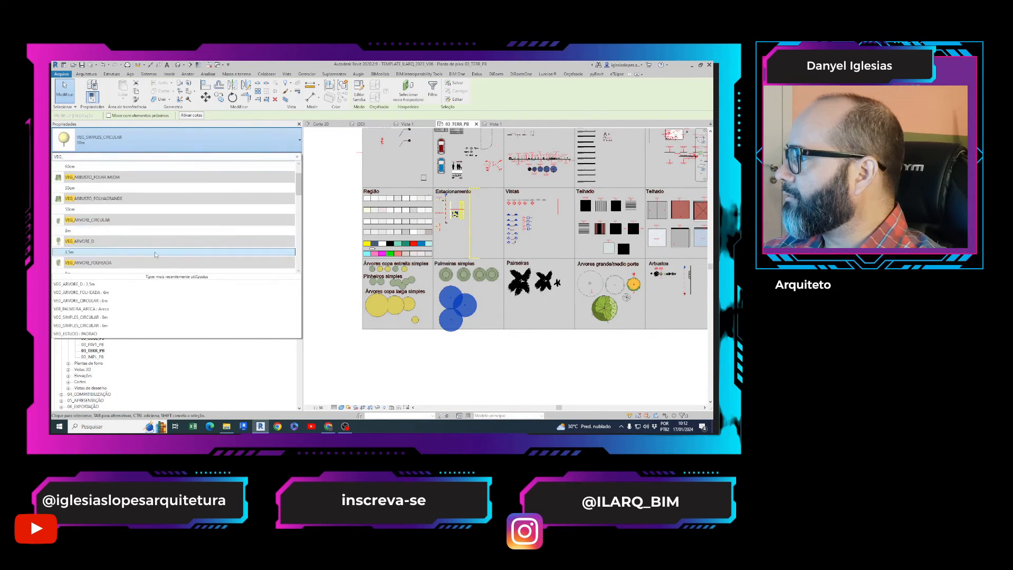
click(84, 218)
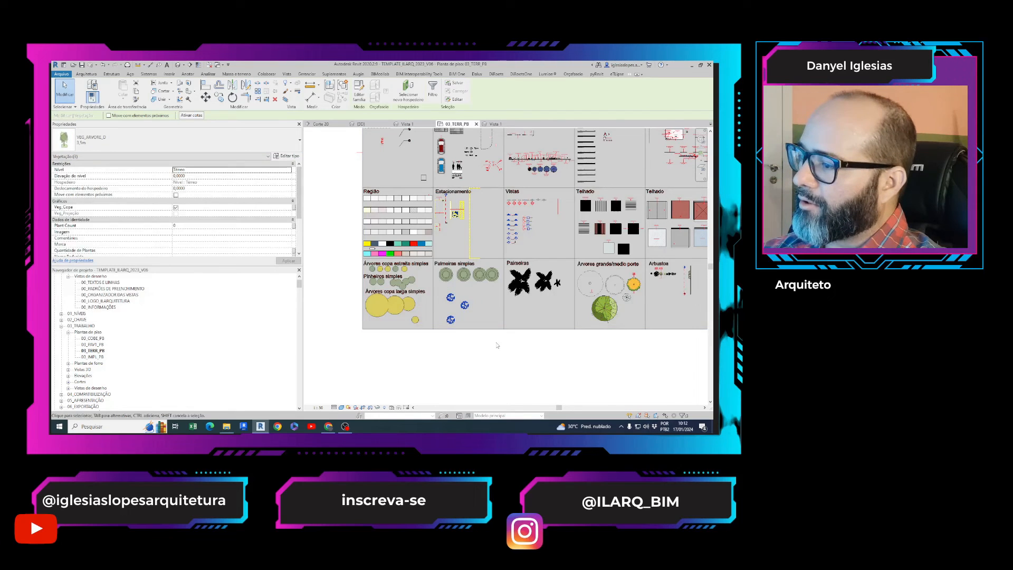
- Change the three selected trees to the VEG_ARVORE_FOLHEADA type and clear the selection
scroll(452, 322, up, 3)
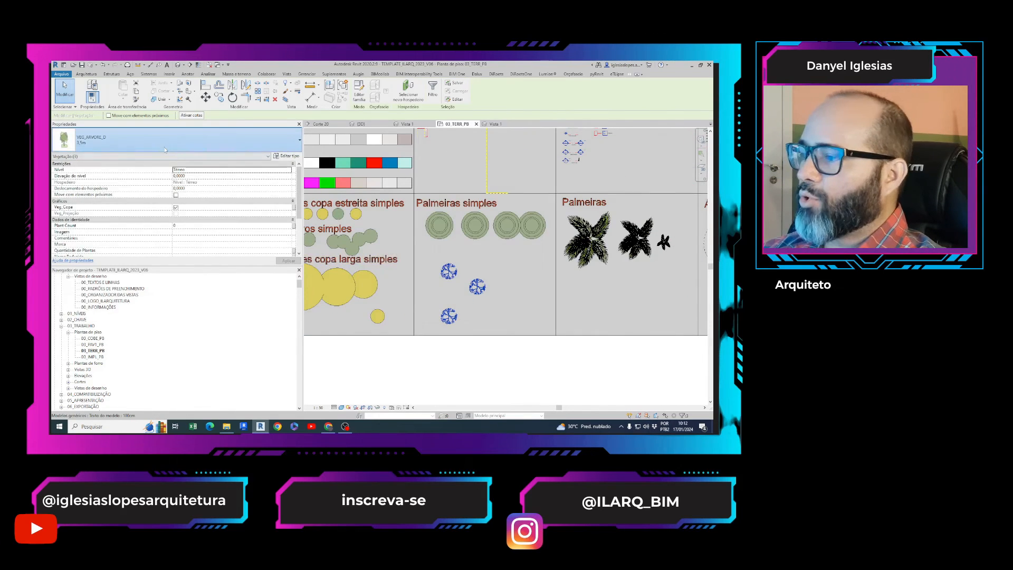
click(174, 140)
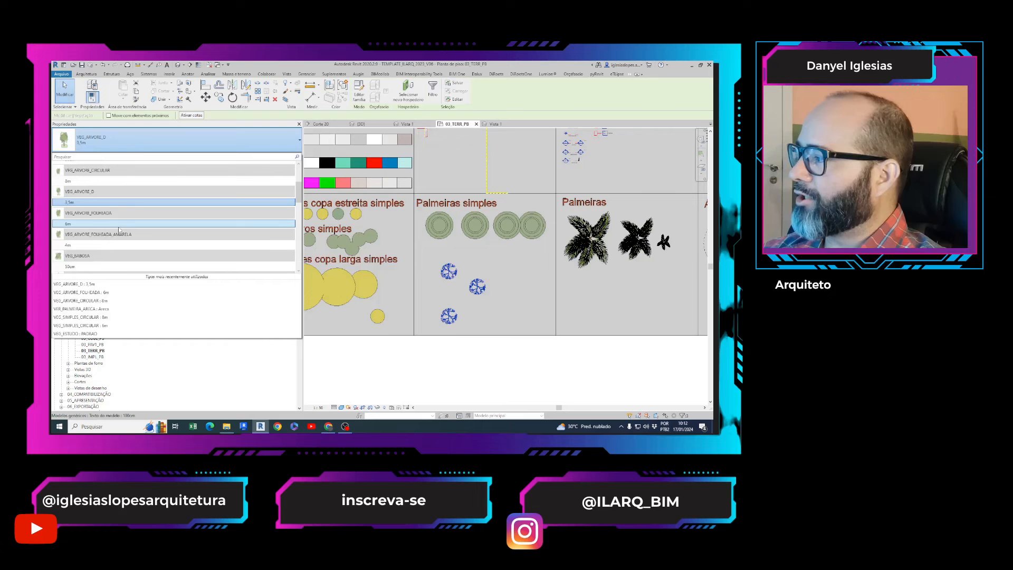
click(119, 229)
click(482, 355)
middle_drag(499, 350, 475, 356)
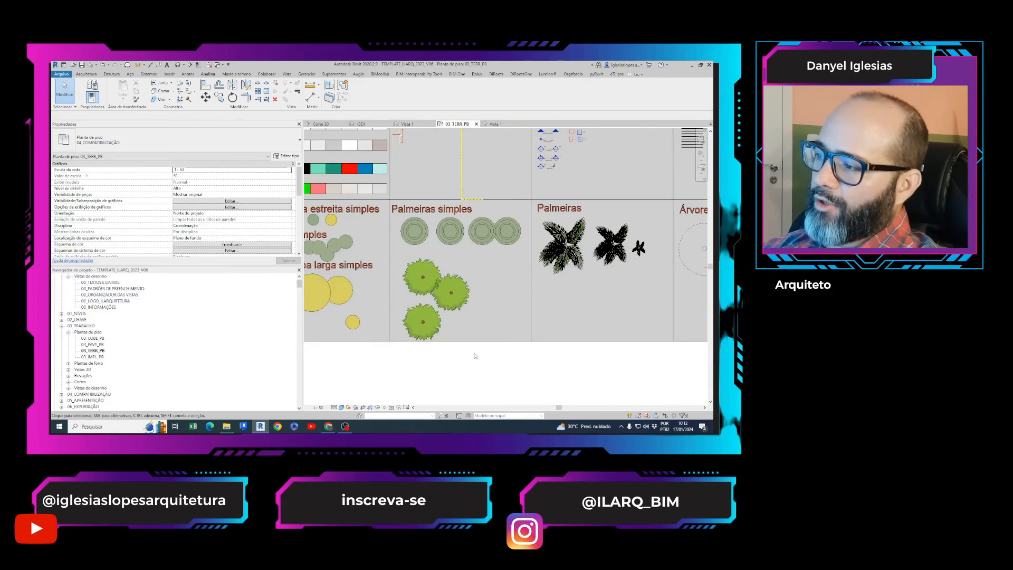
- Review the plan's vegetation samples, from the simple wide-canopy trees through palms, large trees and shrubs to the flowers and conifers
scroll(475, 356, down, 2)
middle_drag(505, 296, 545, 284)
click(368, 310)
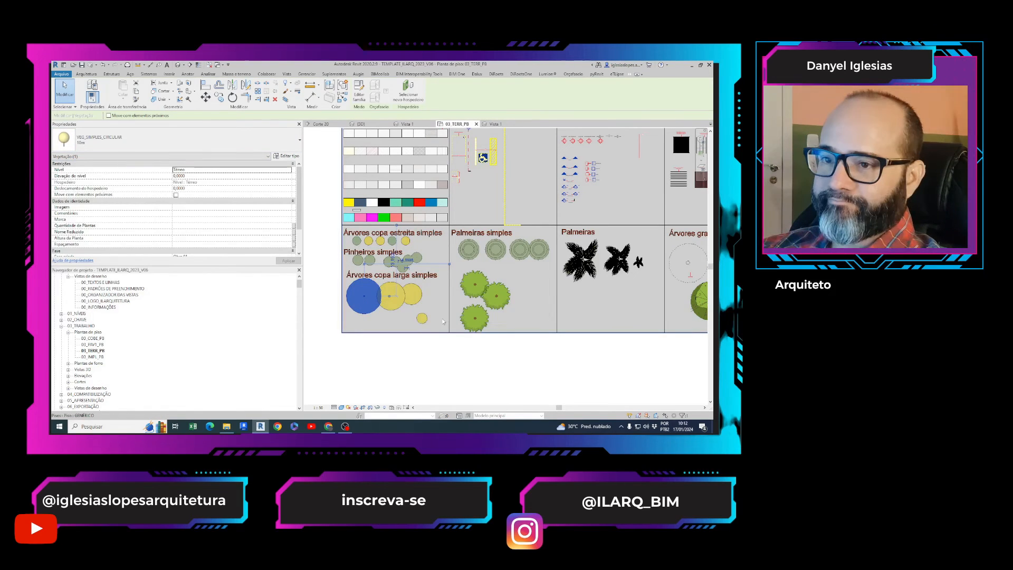
middle_drag(660, 316, 538, 321)
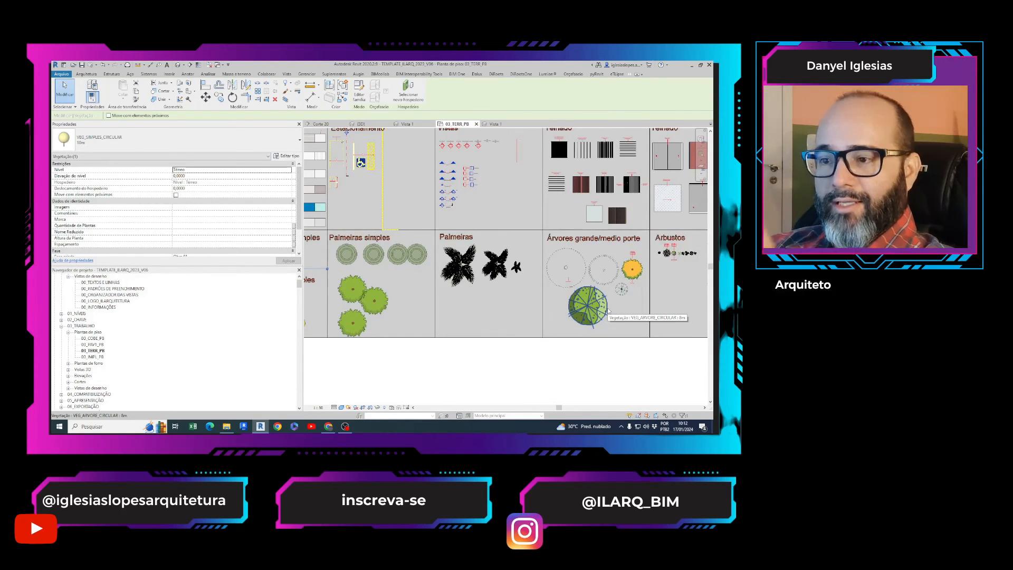
scroll(604, 303, down, 3)
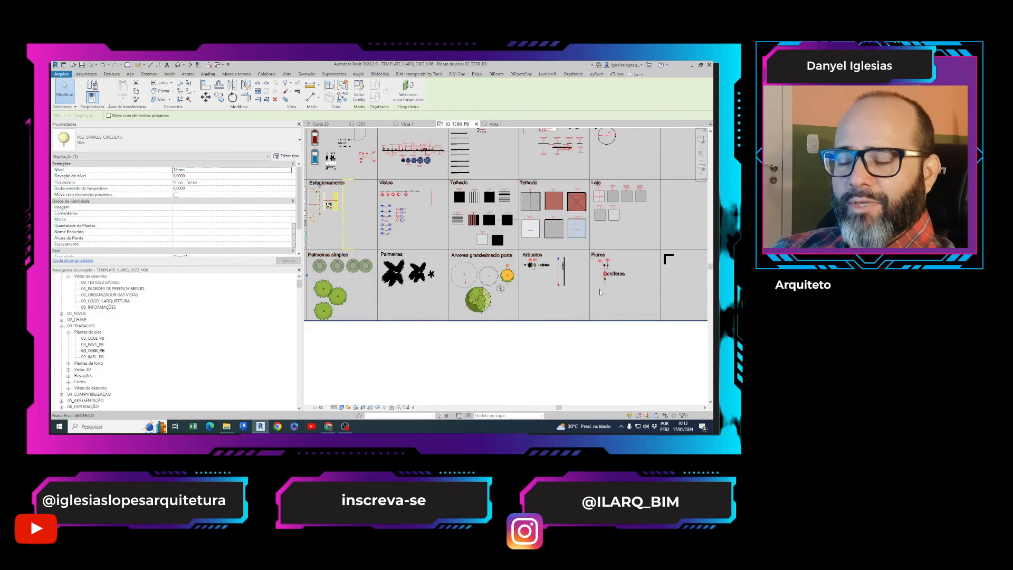
click(532, 335)
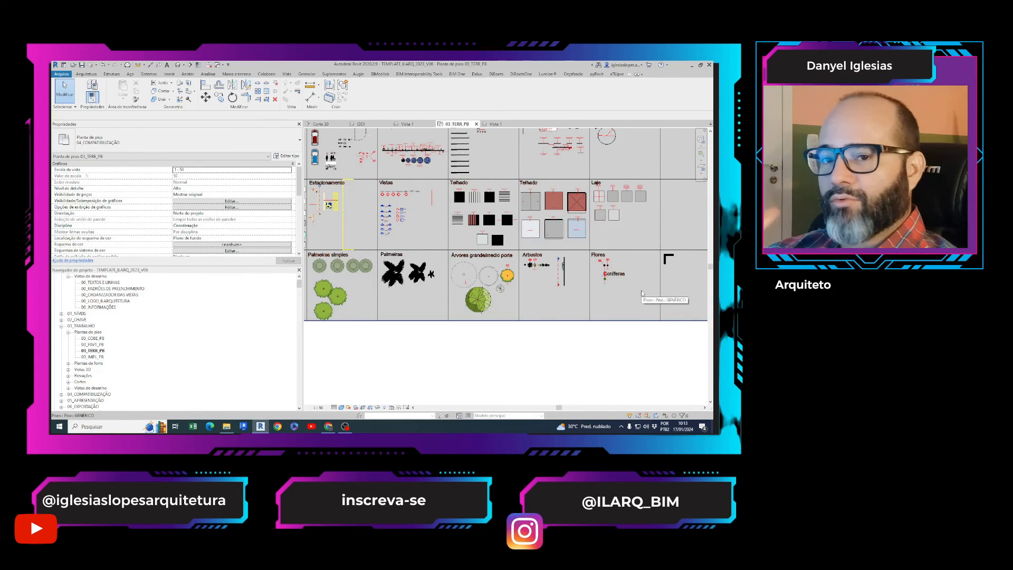
scroll(623, 287, up, 4)
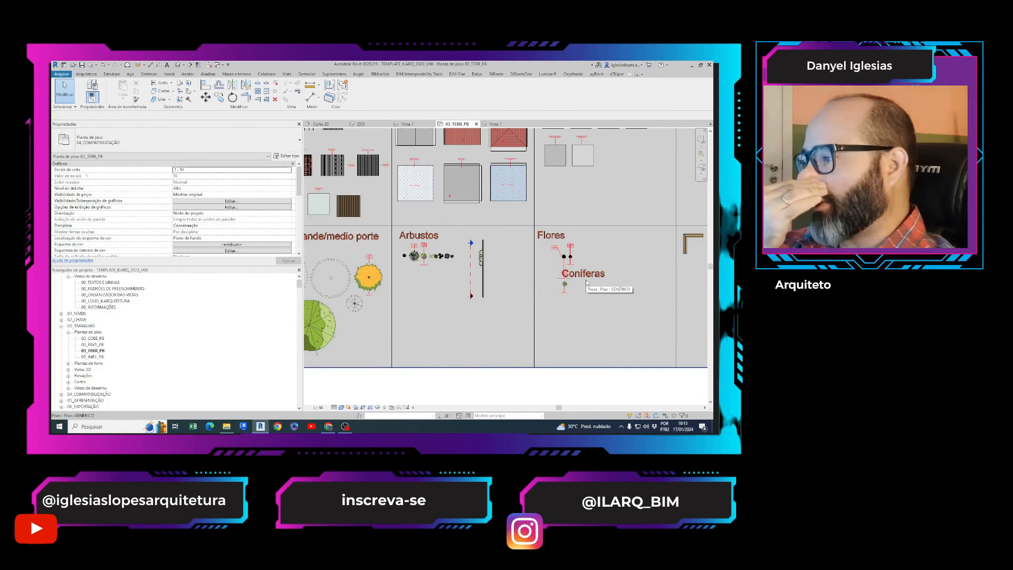
scroll(535, 285, down, 1)
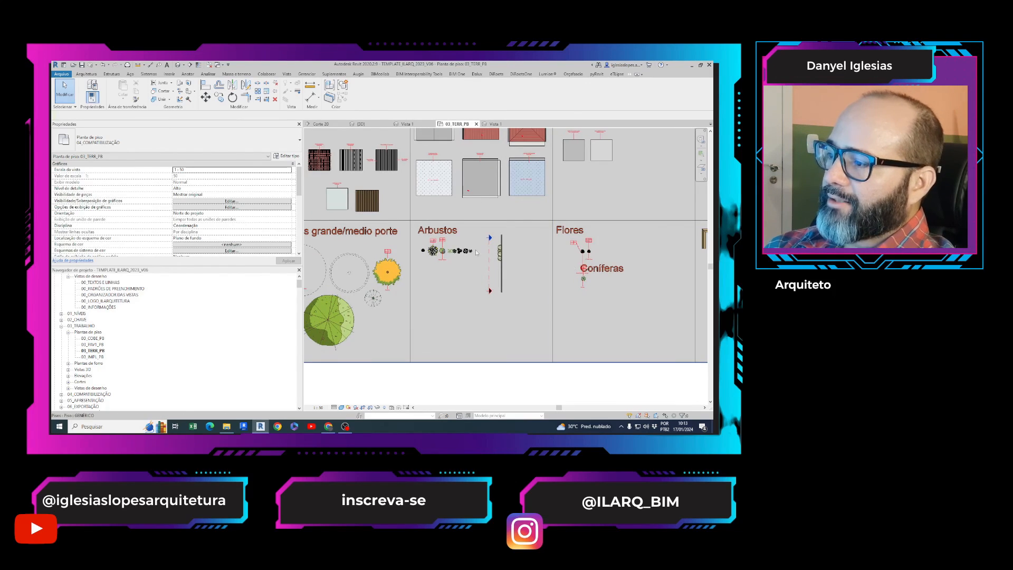
scroll(537, 286, down, 1)
middle_drag(564, 284, 514, 288)
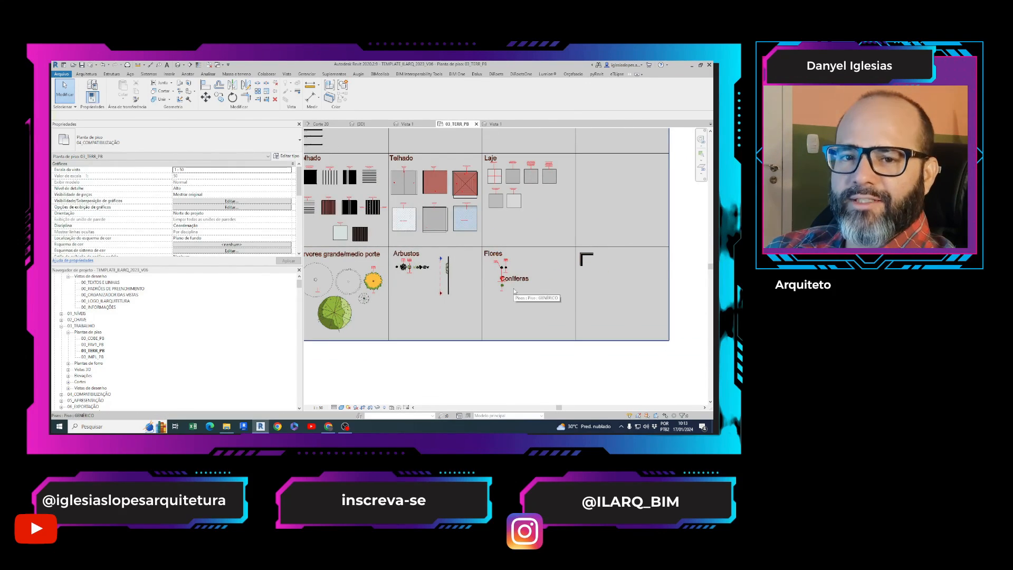